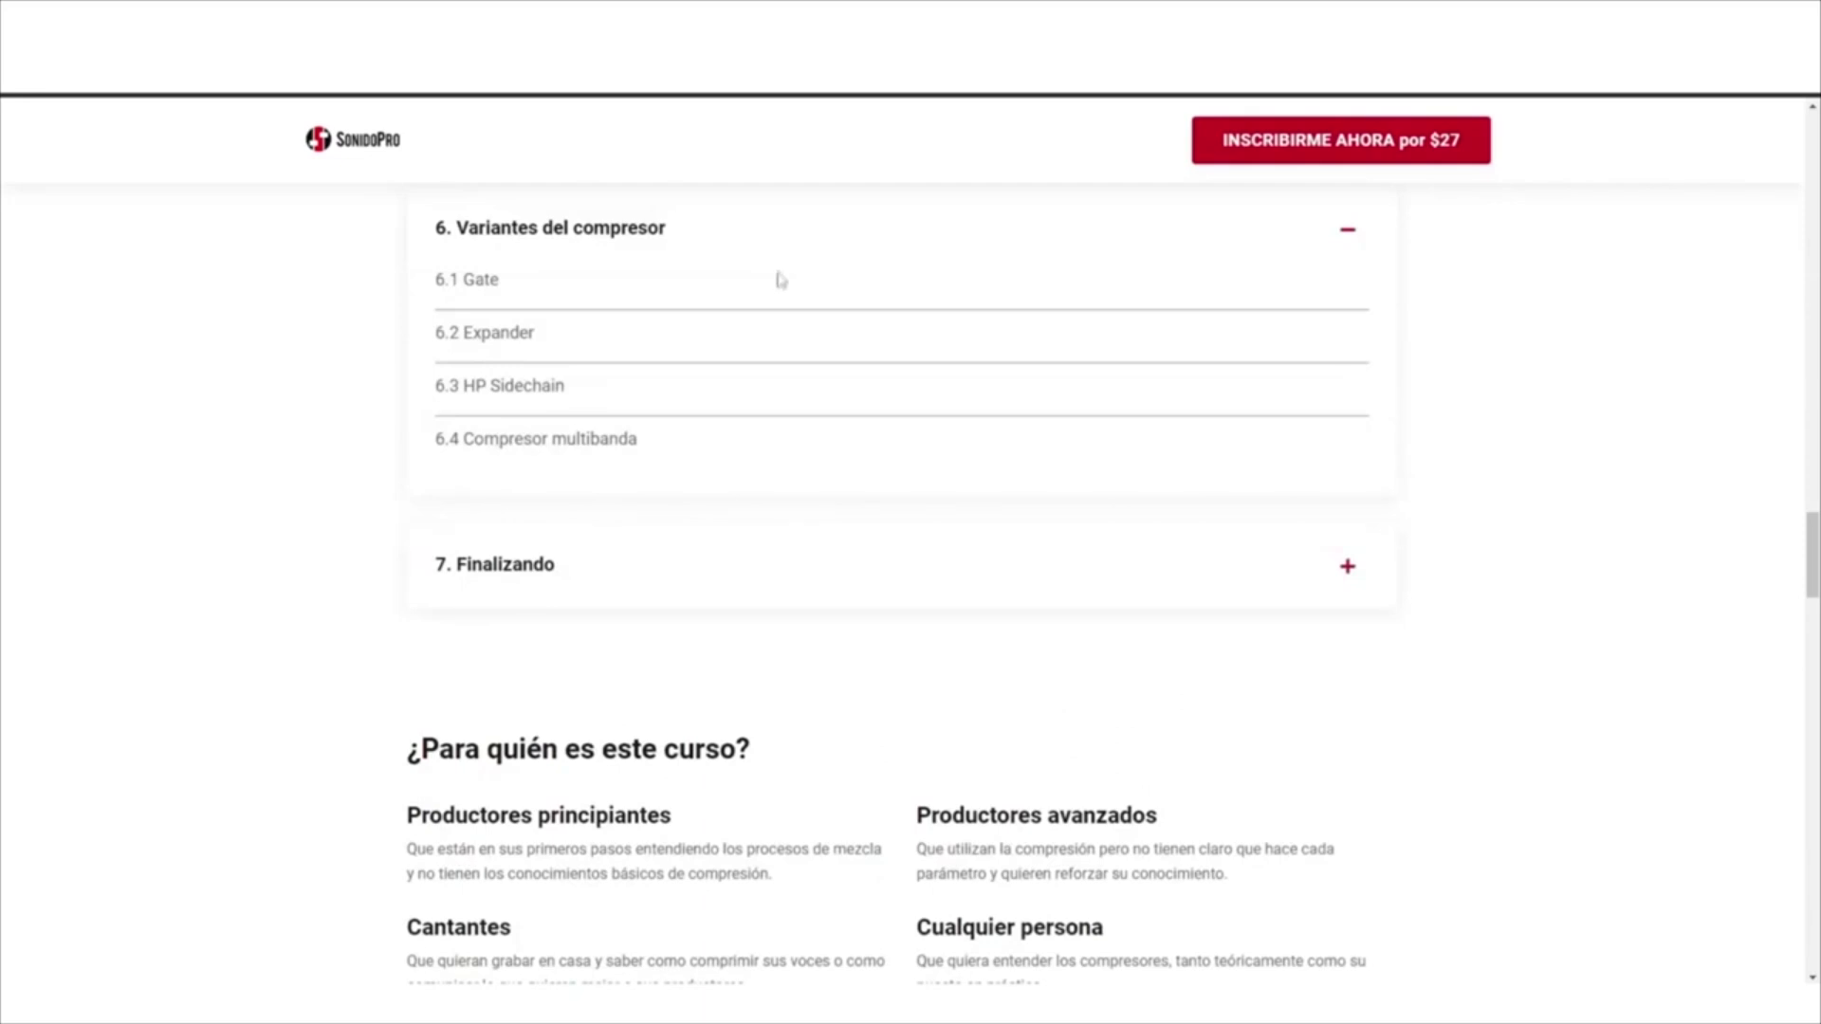
{"action": "left_click", "coordinate": [776, 579]}
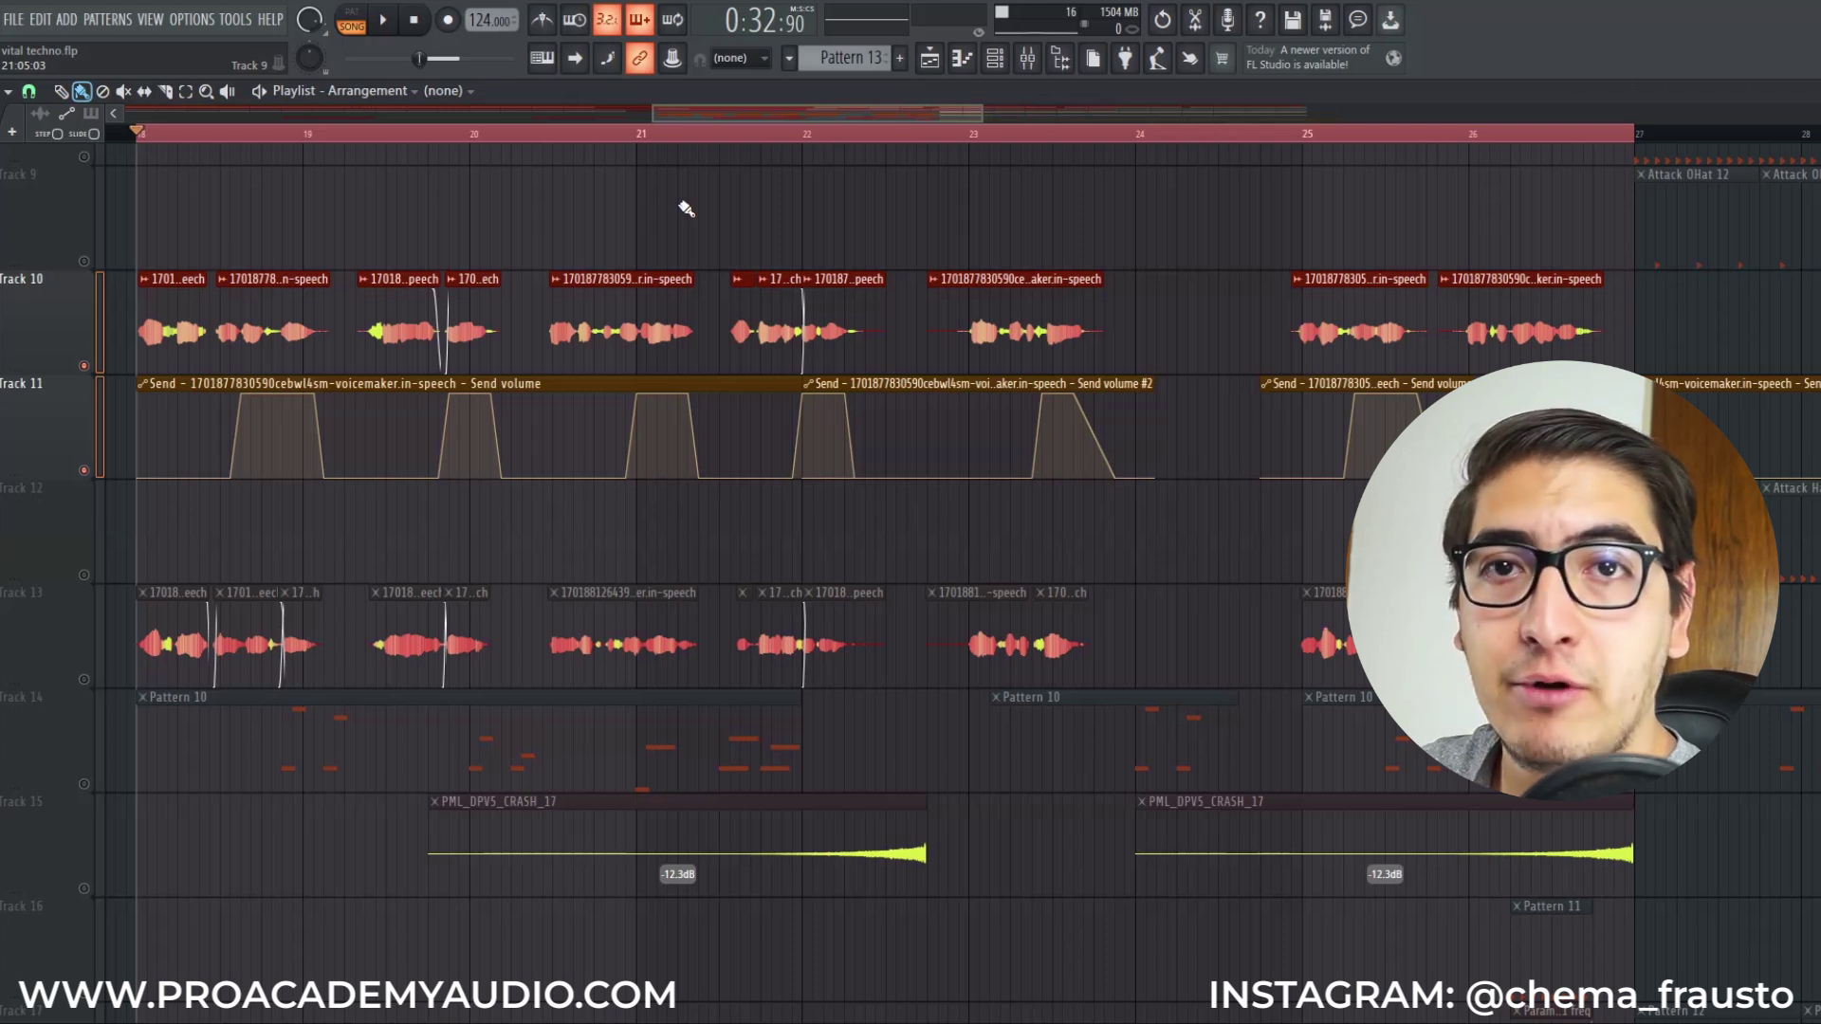
Play the vocal section of the arrangement from bar 18 in the Playlist and stop playback.
{"action": "key", "text": "space"}
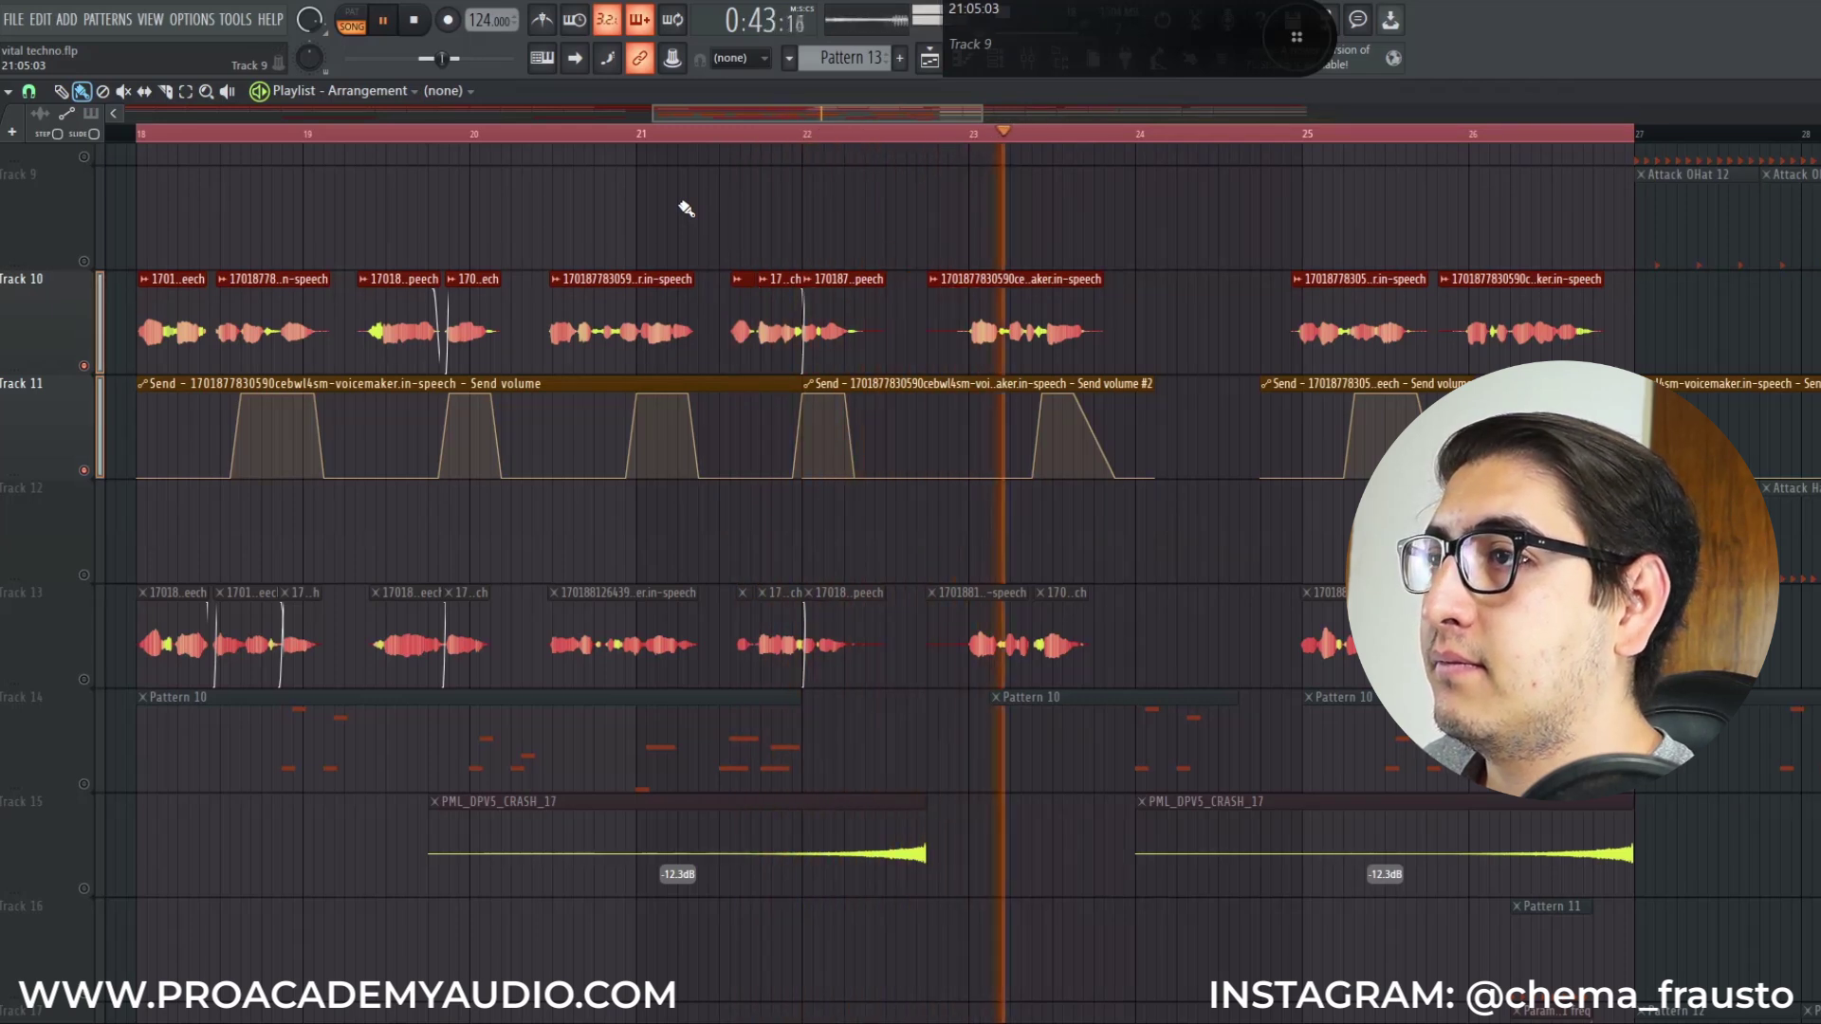
{"action": "key", "text": "space"}
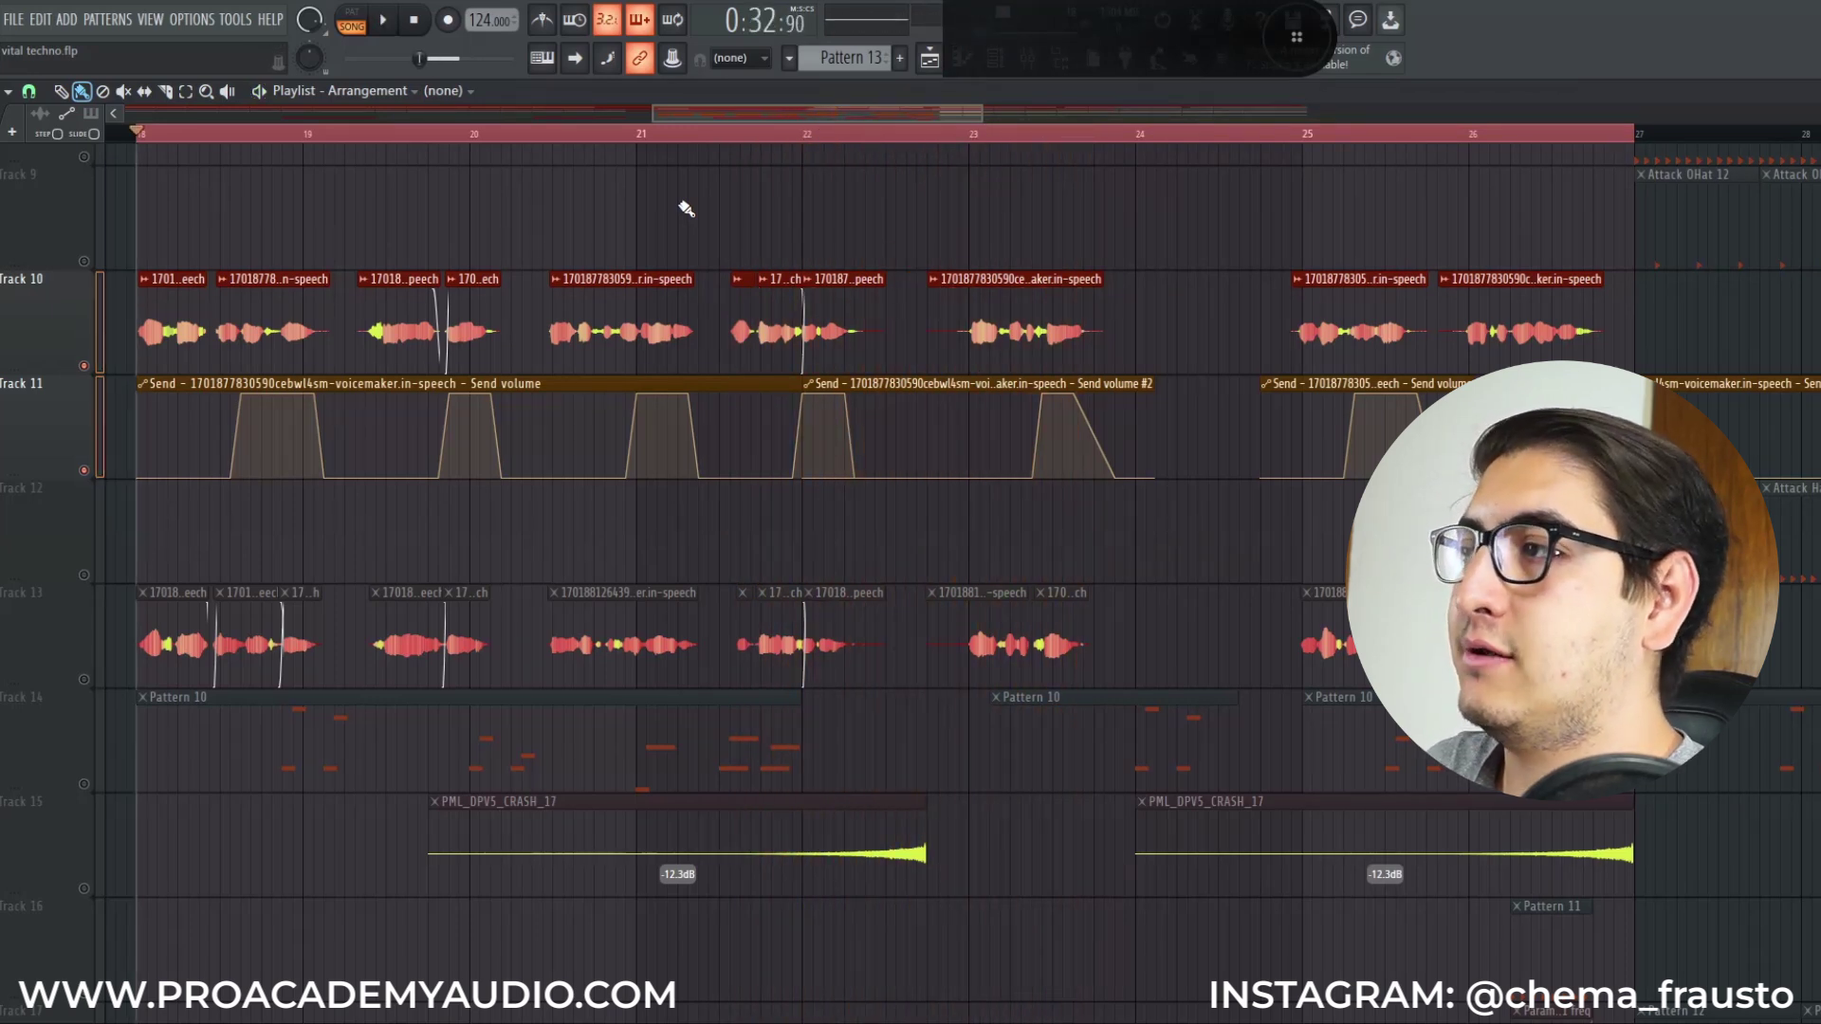
Show the mixer, enable and open the first Fruity Parametric EQ 2 on the VOCAL IA track, and play the vocal through it.
{"action": "key", "text": "F9"}
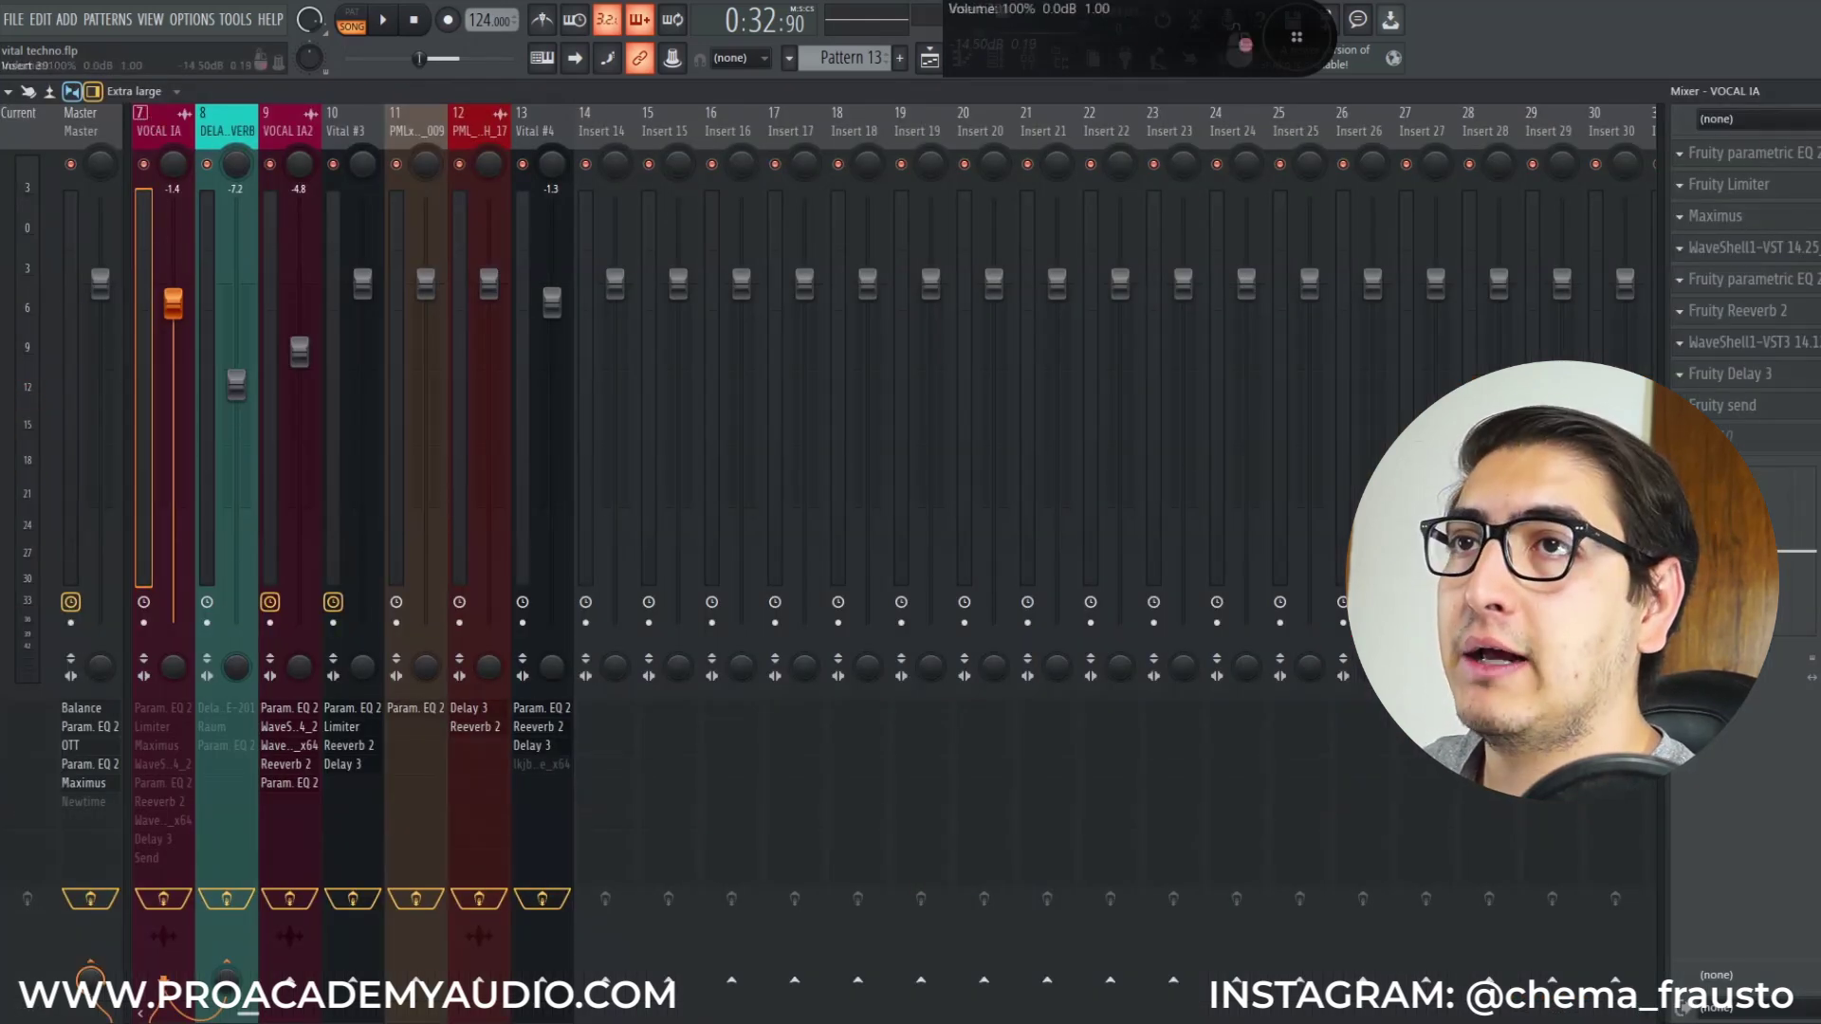
{"action": "left_click", "coordinate": [1754, 160]}
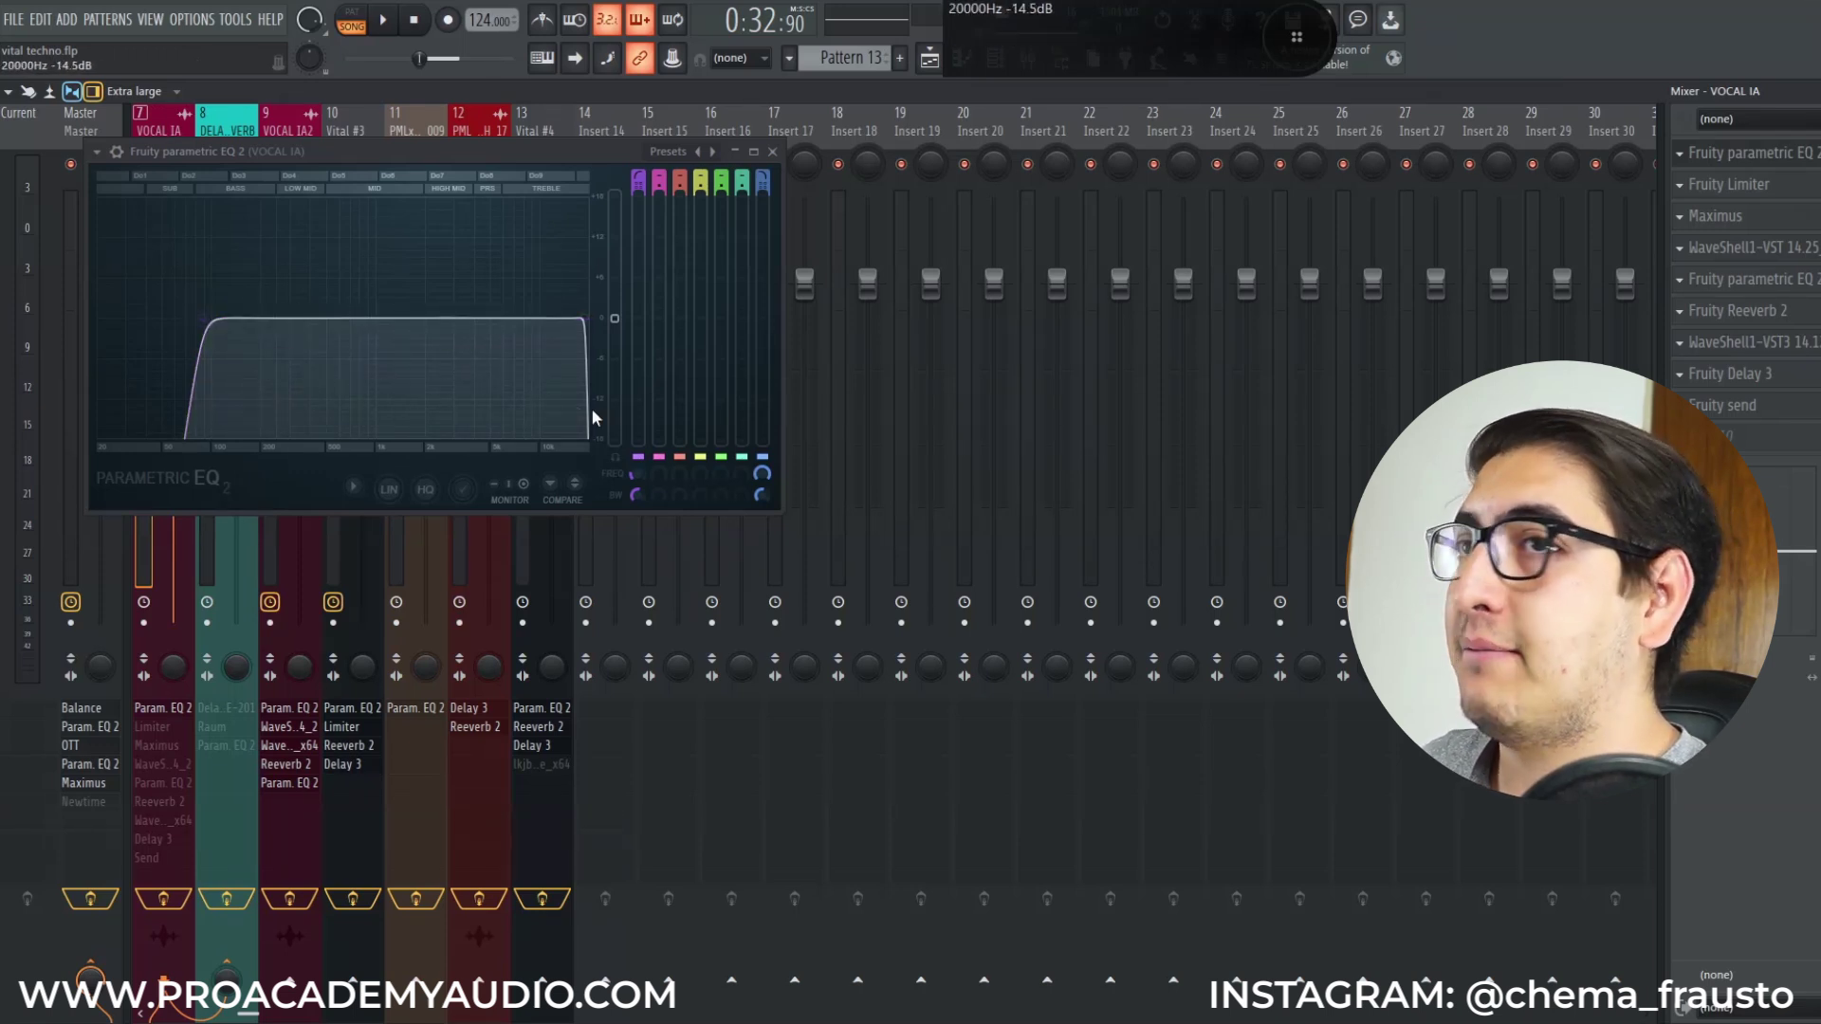
{"action": "key", "text": "space"}
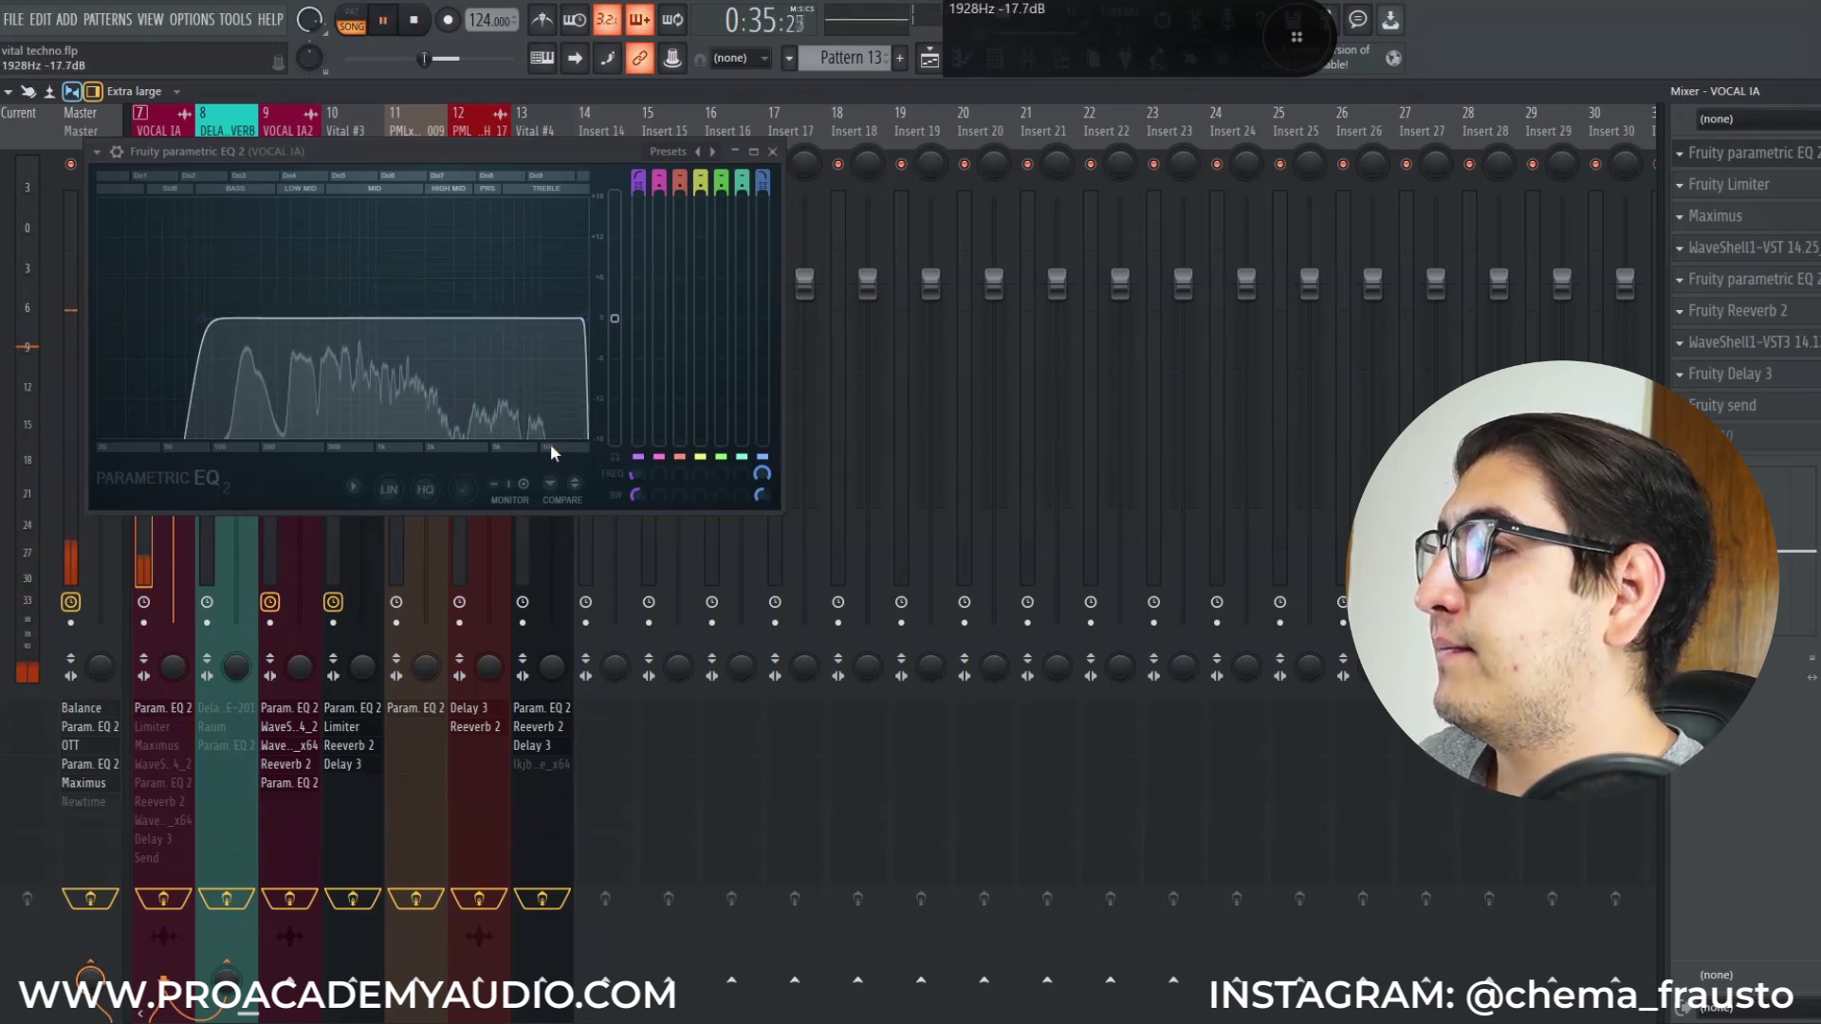
{"action": "key", "text": "space"}
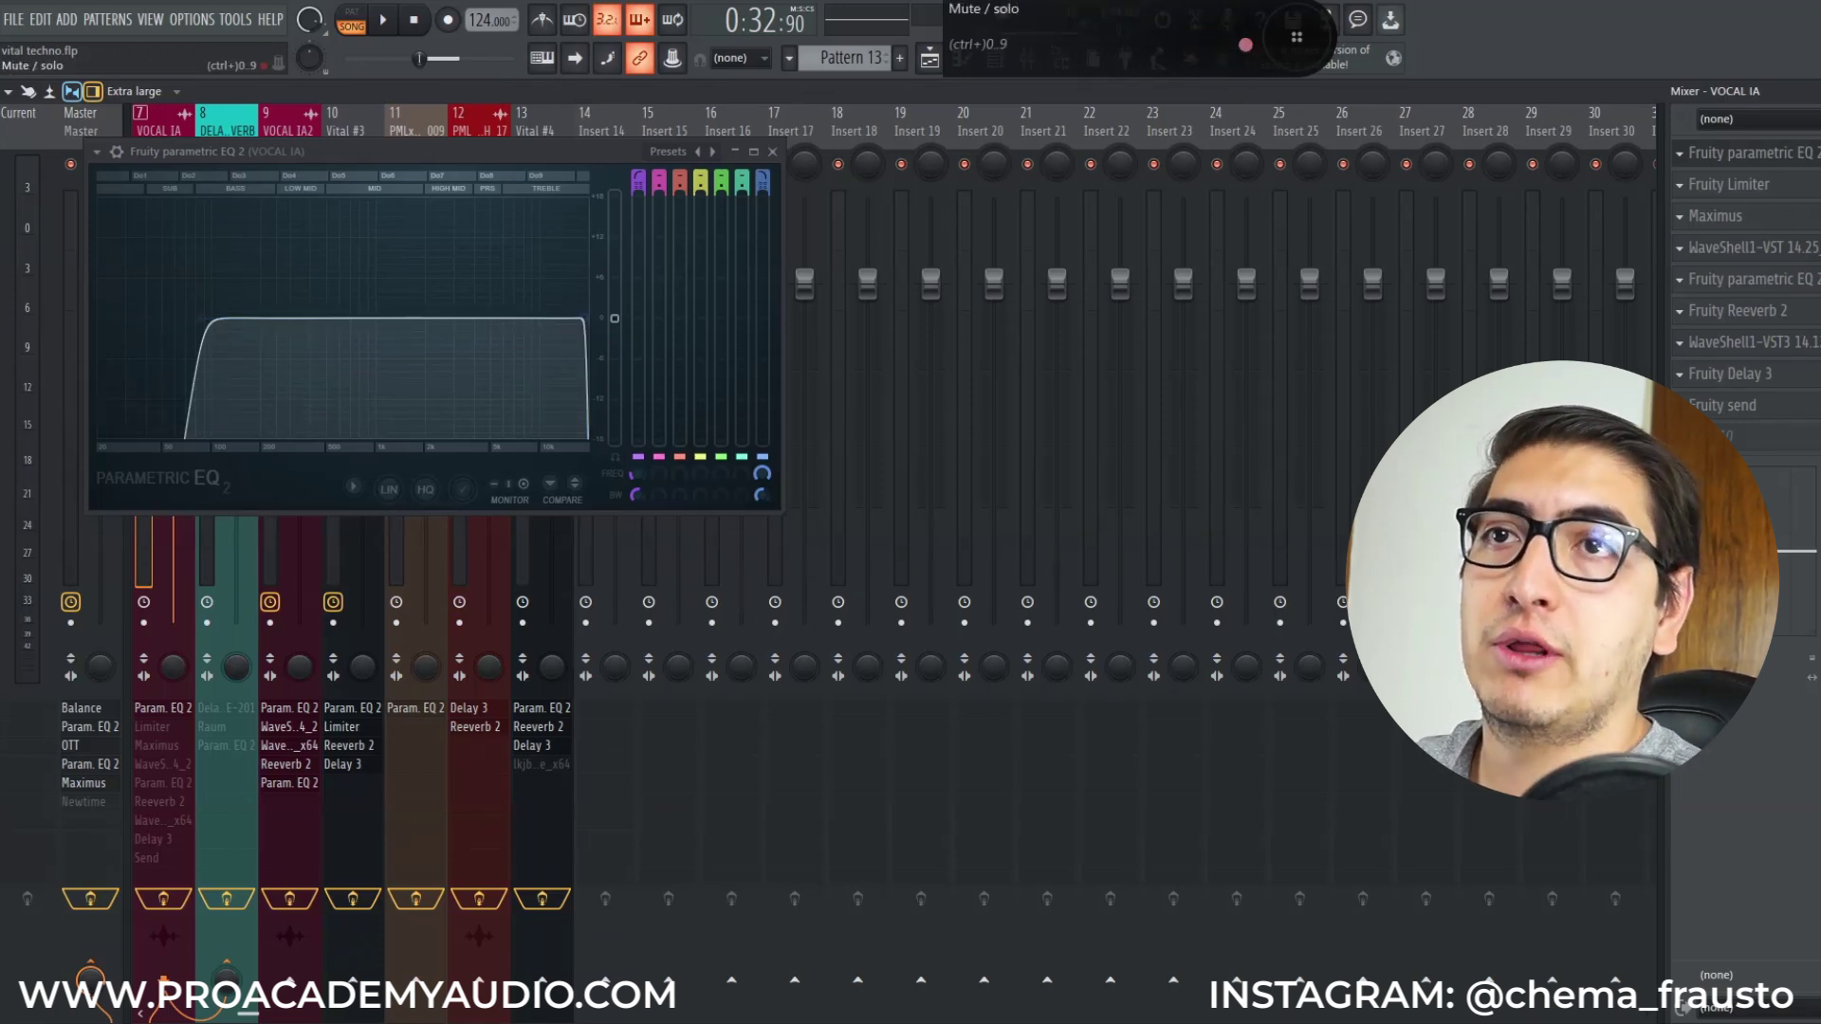
Enable the Fruity Limiter on the VOCAL IA track, open it and leave it switched on.
{"action": "left_click", "coordinate": [1770, 190]}
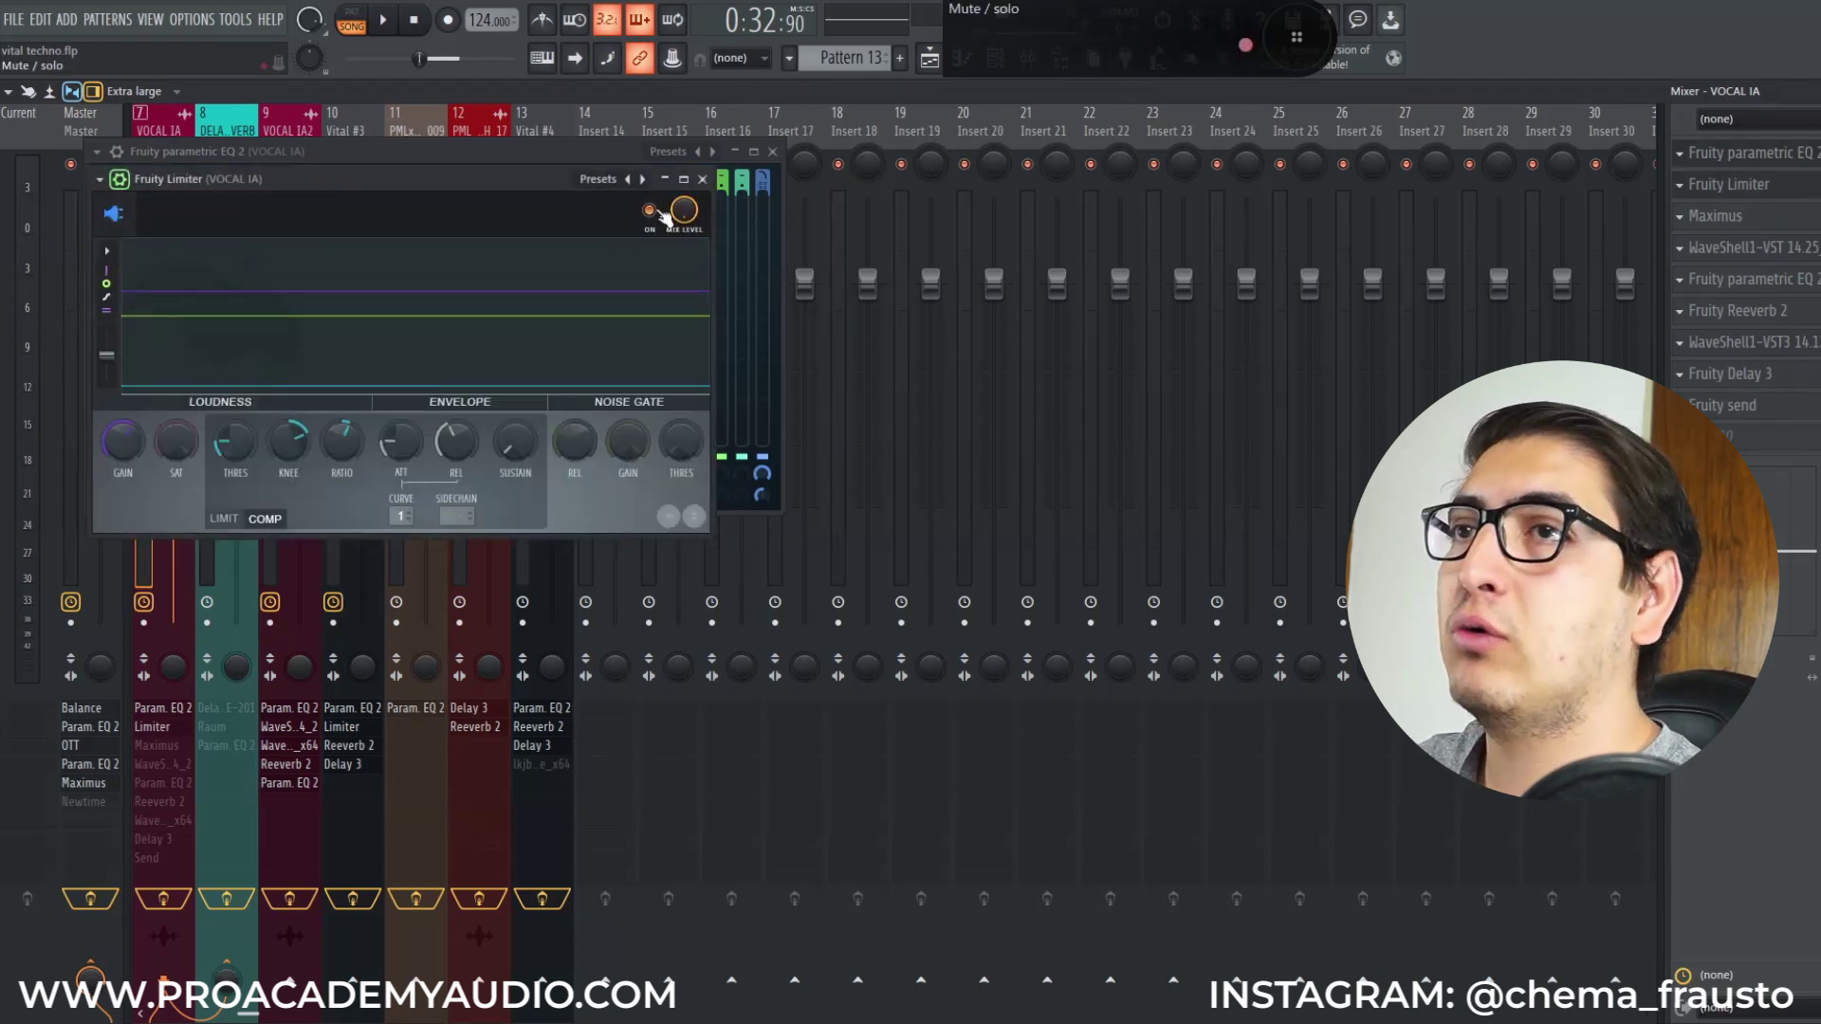
{"action": "left_click", "coordinate": [650, 210]}
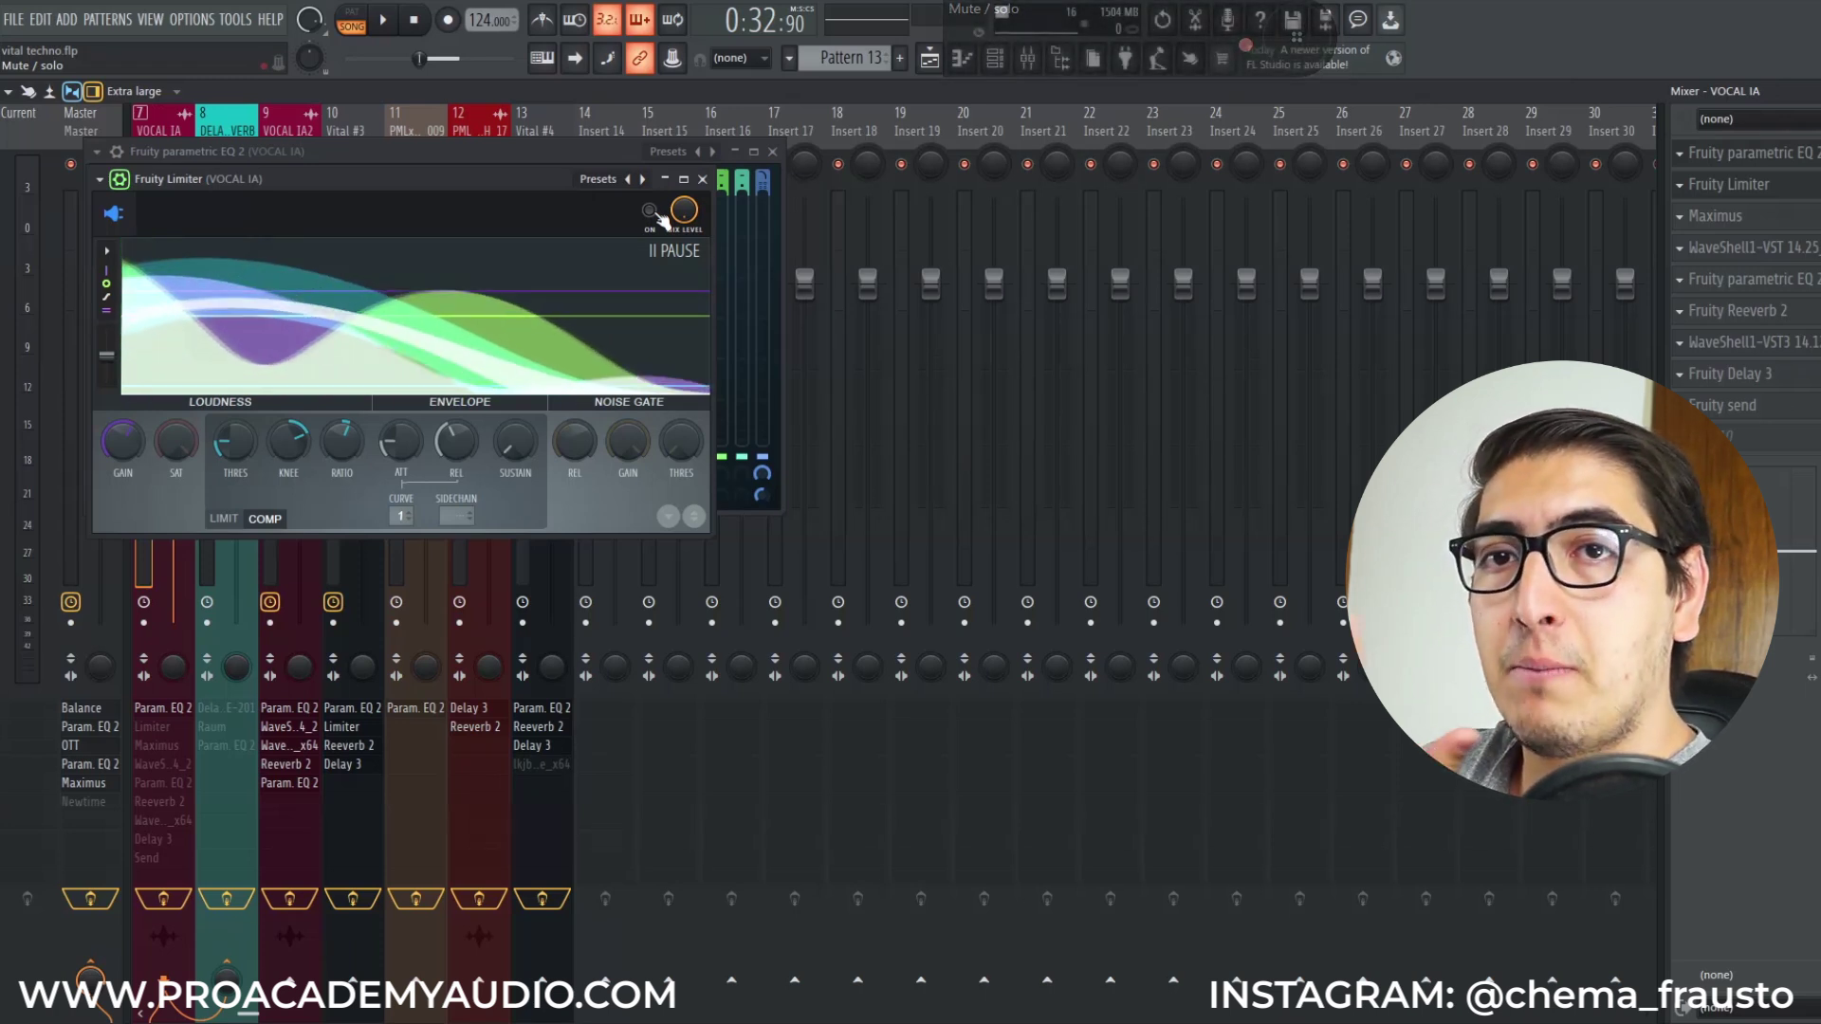
{"action": "left_click", "coordinate": [652, 211]}
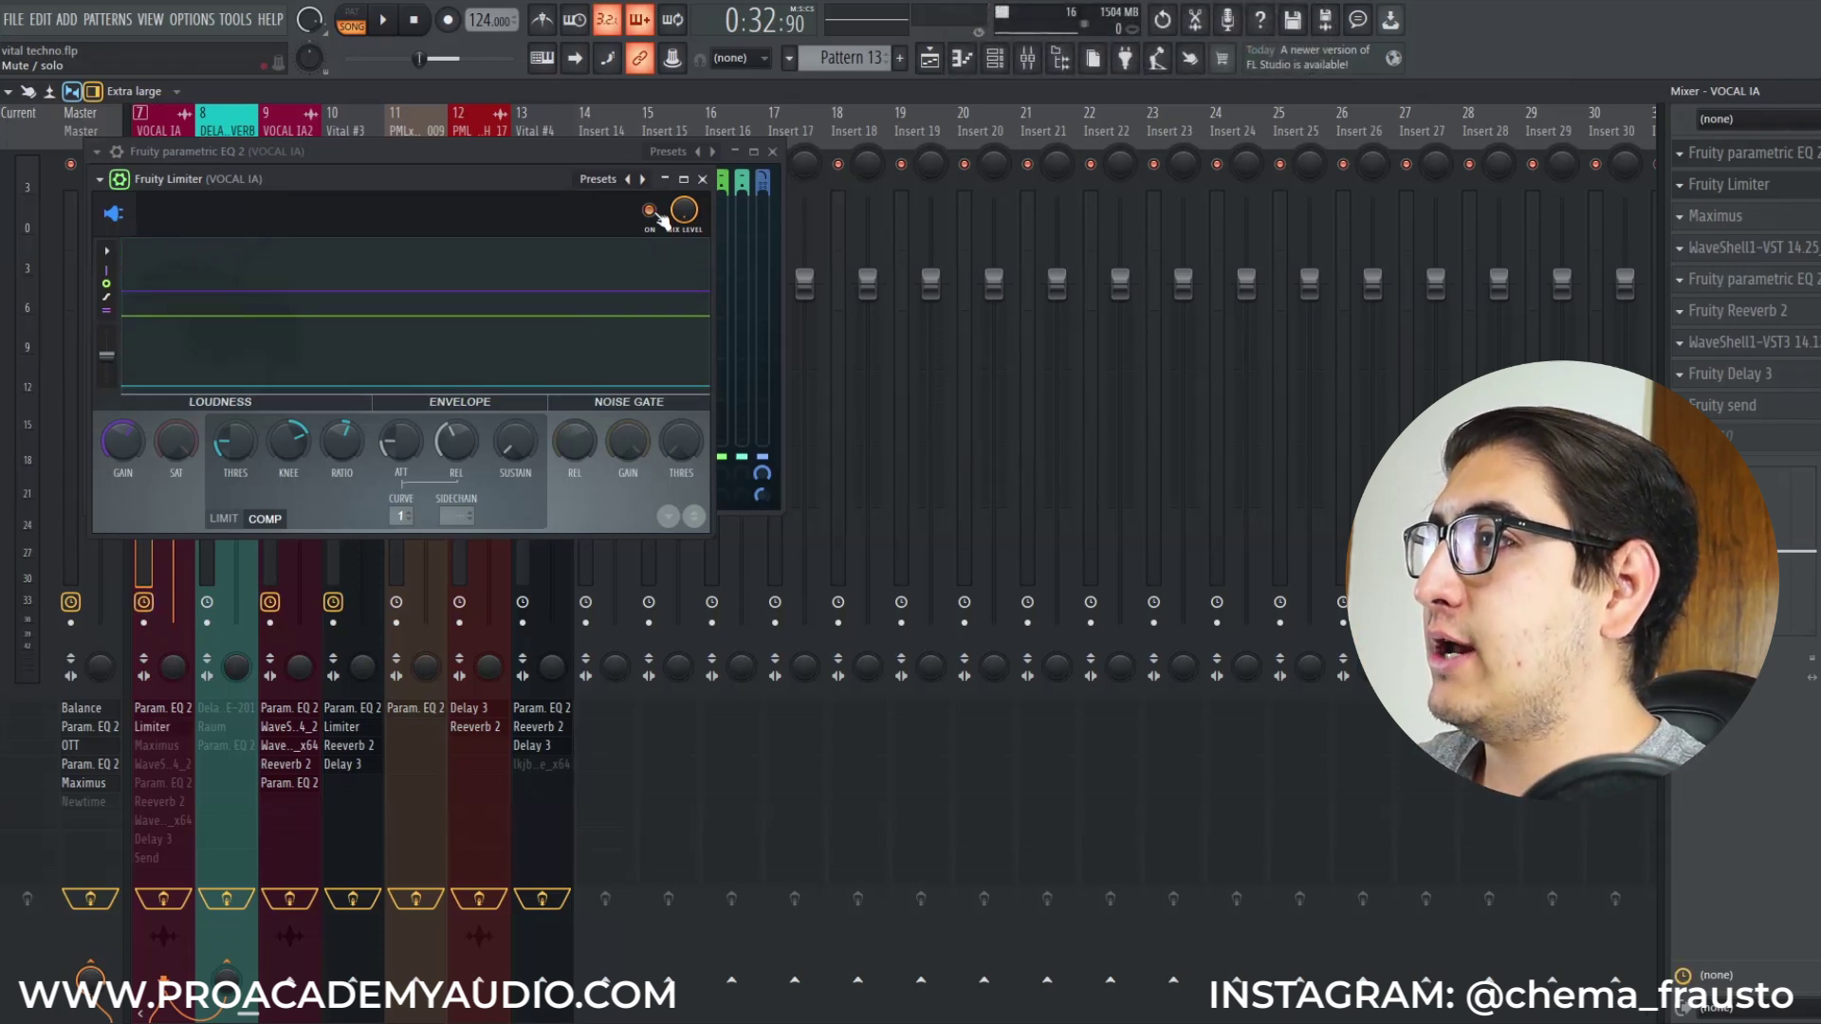
Compare the vocal during playback with the Fruity Limiter switched on and bypassed, leaving it on.
{"action": "key", "text": "space"}
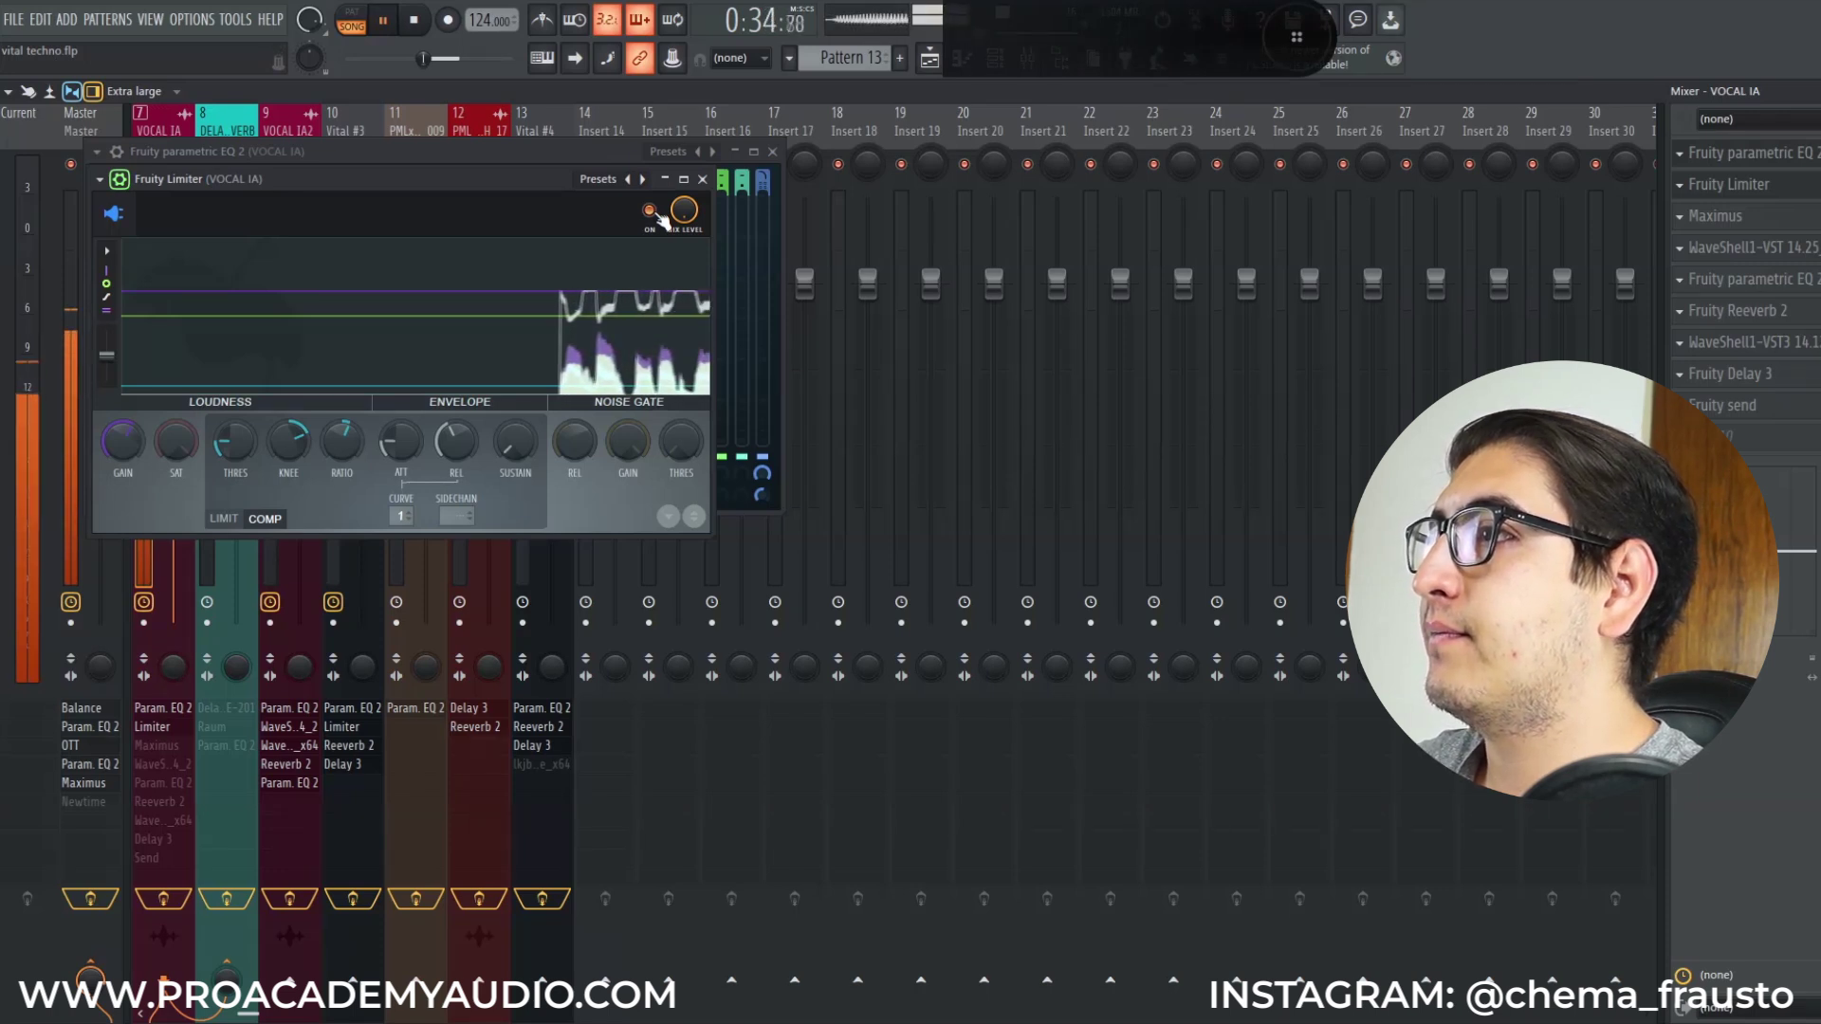
{"action": "left_click", "coordinate": [652, 212]}
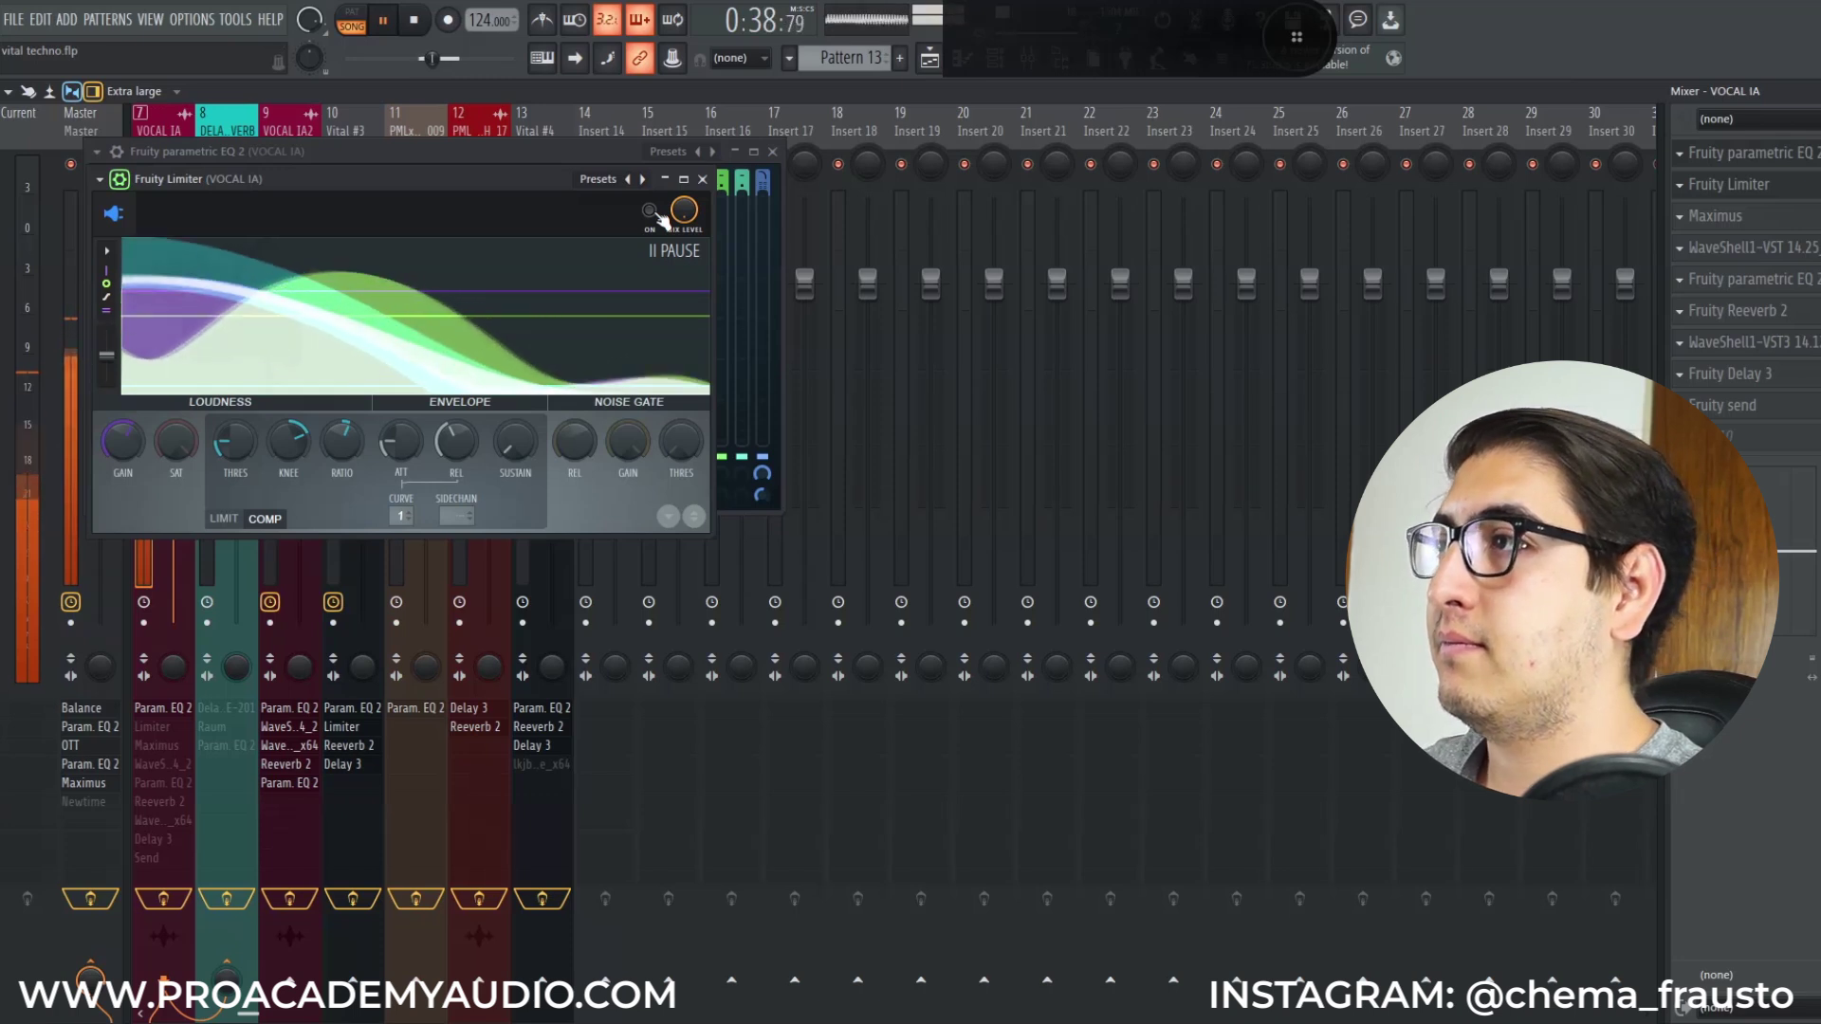
{"action": "left_click", "coordinate": [656, 214]}
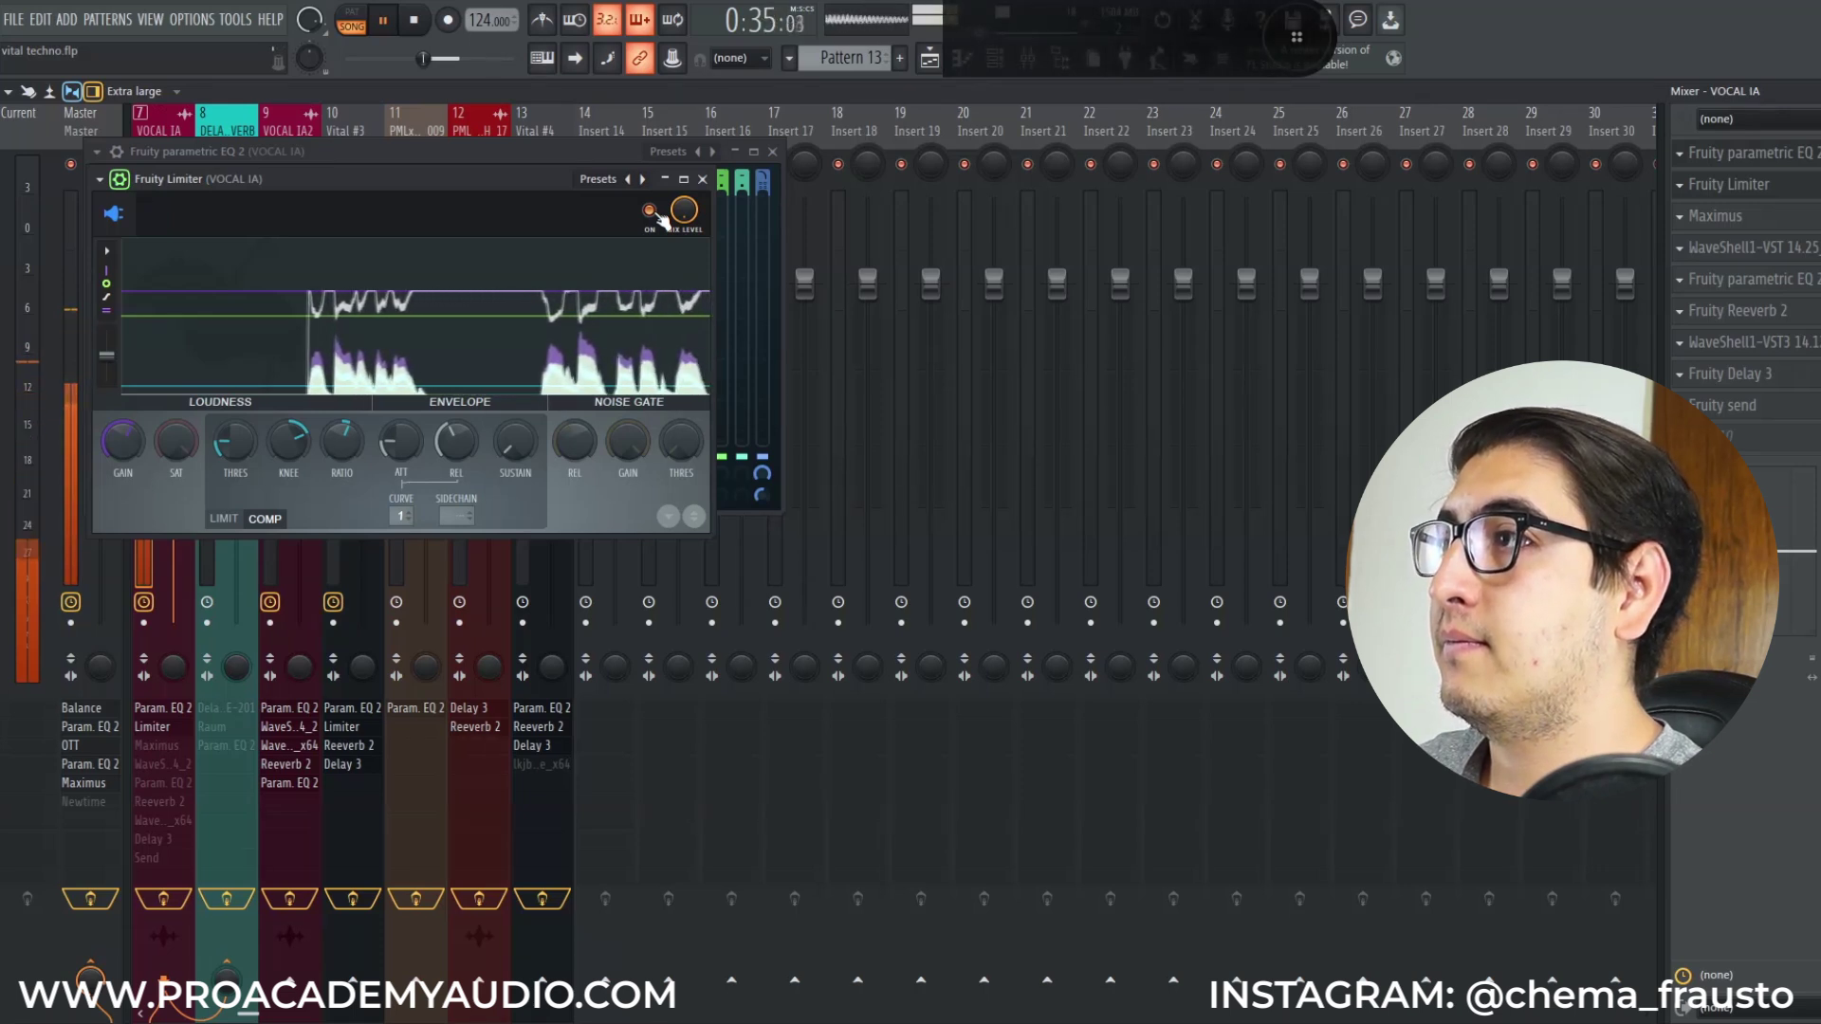
{"action": "left_click", "coordinate": [658, 214]}
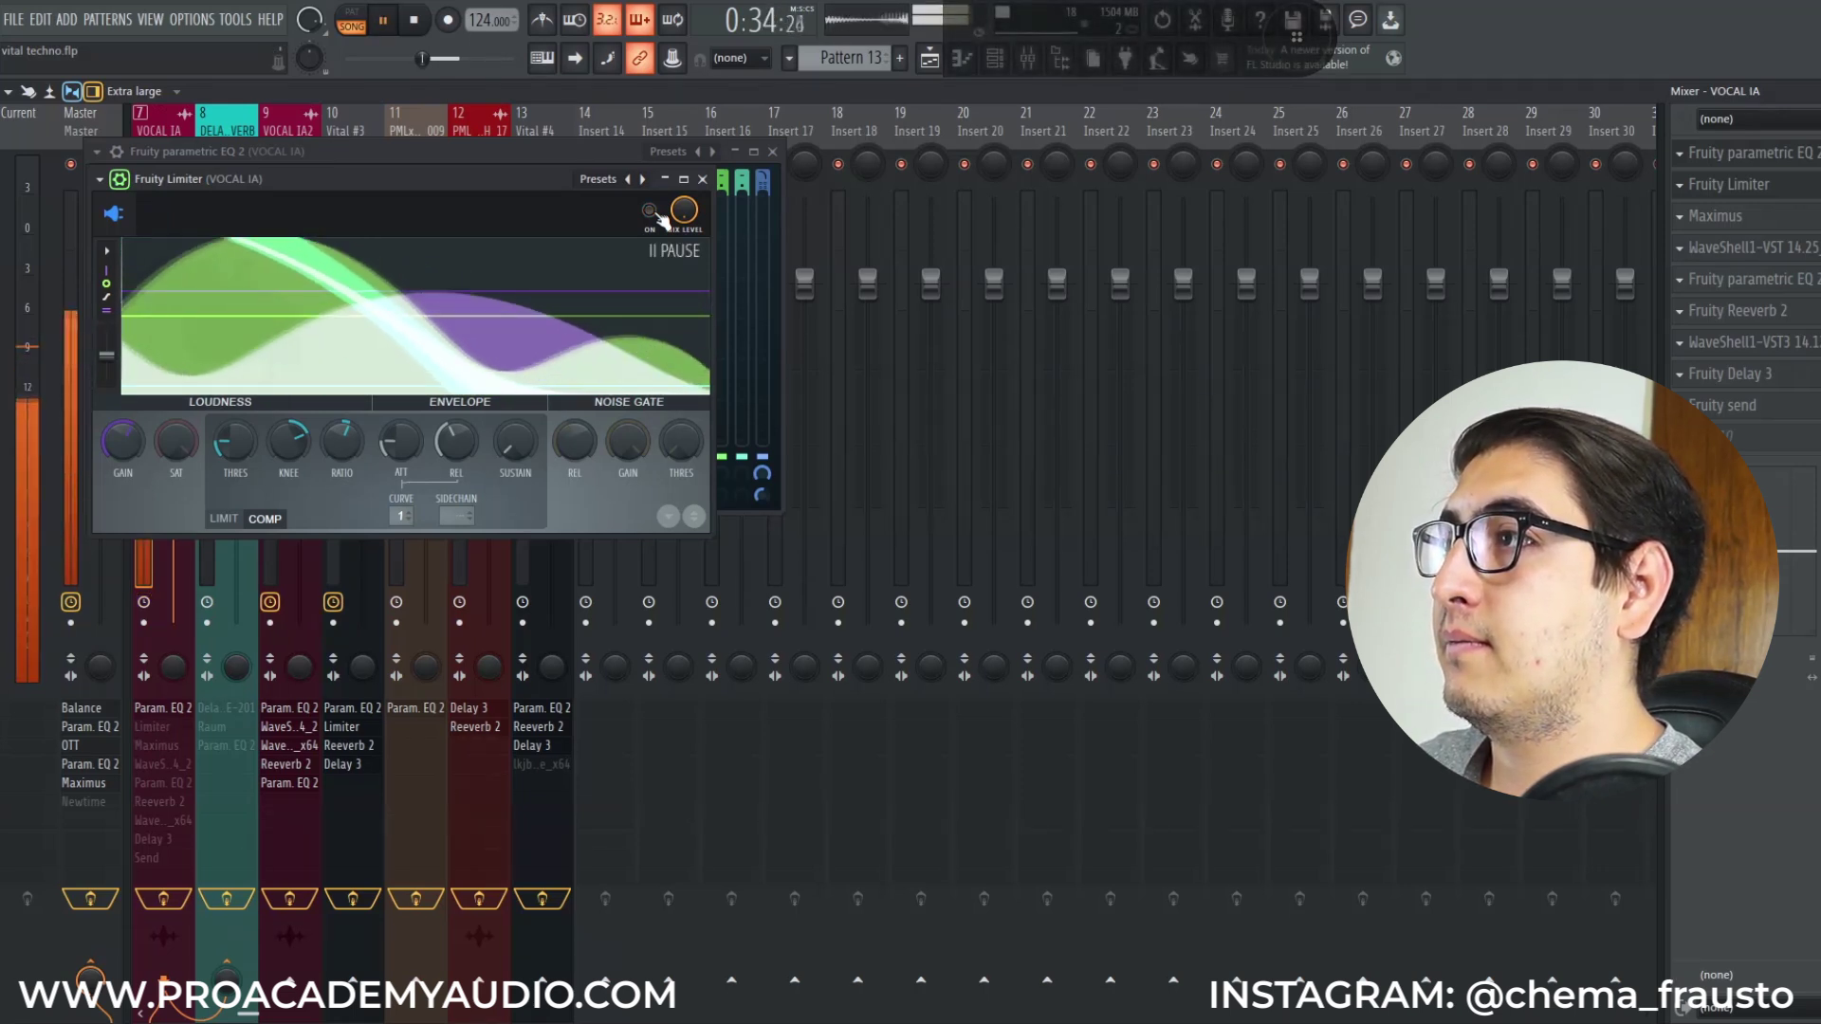
{"action": "key", "text": "space"}
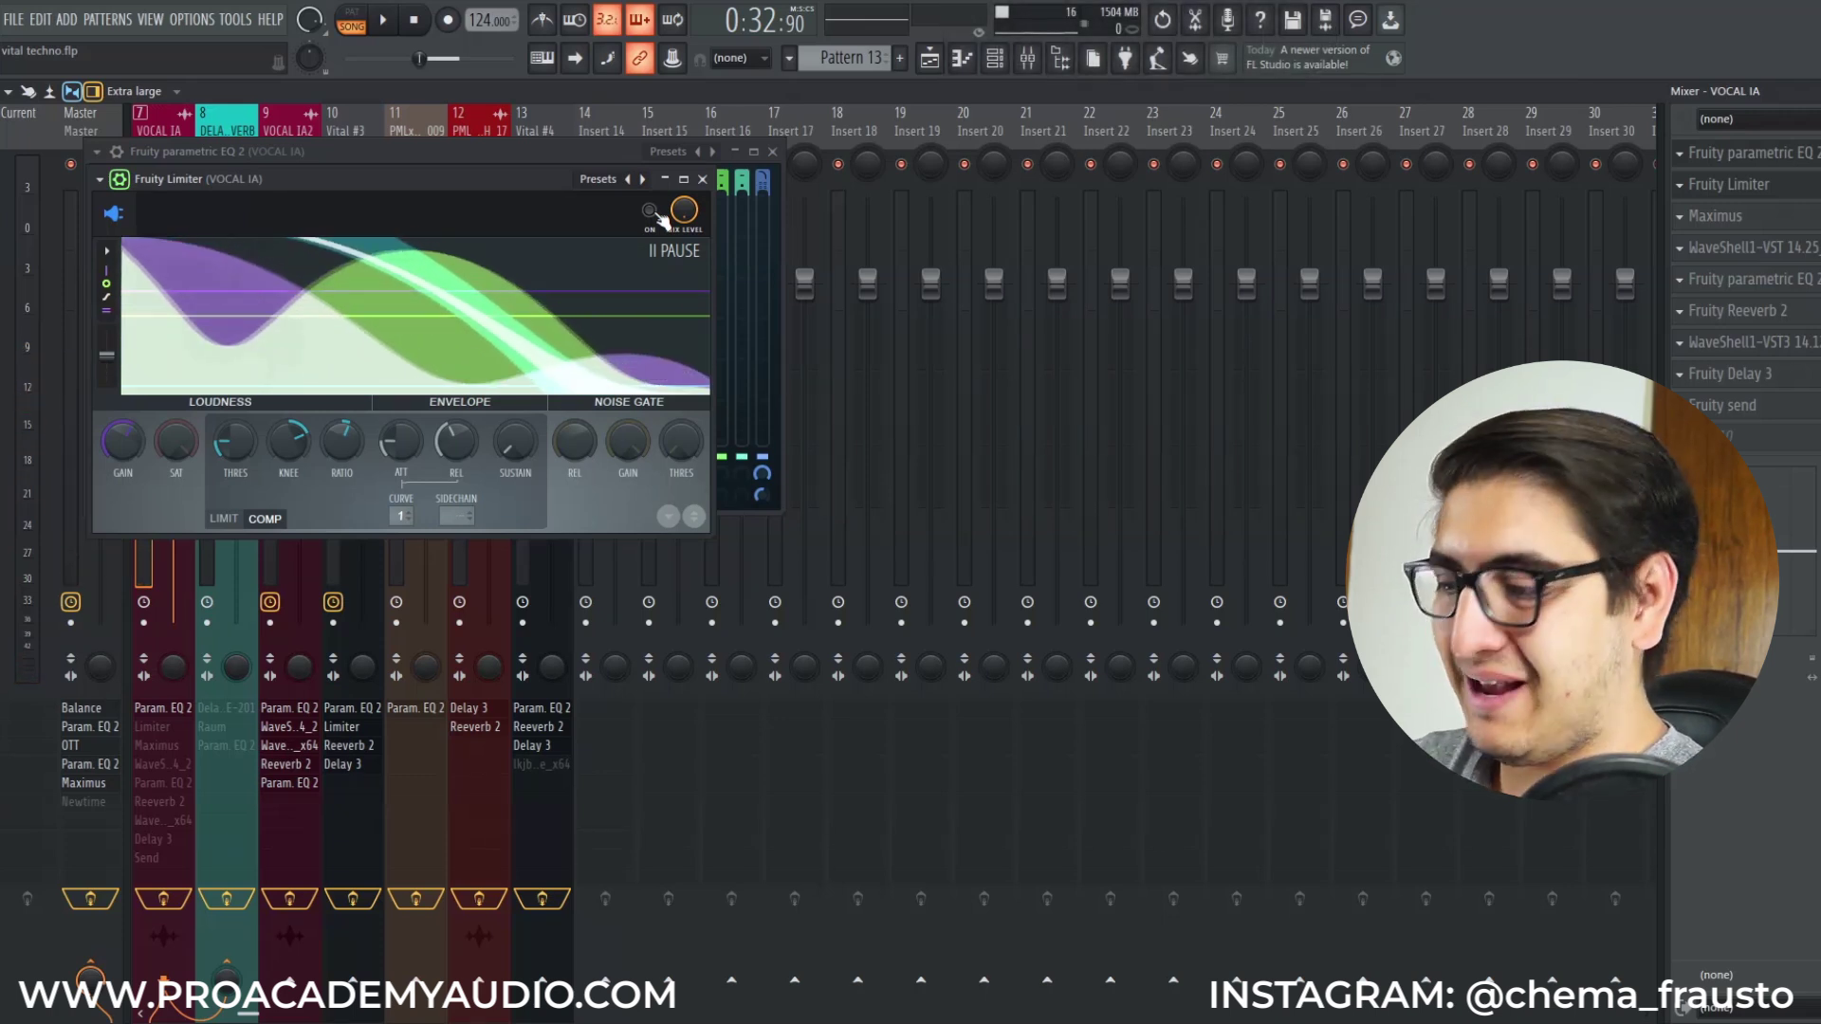
{"action": "left_click", "coordinate": [651, 212]}
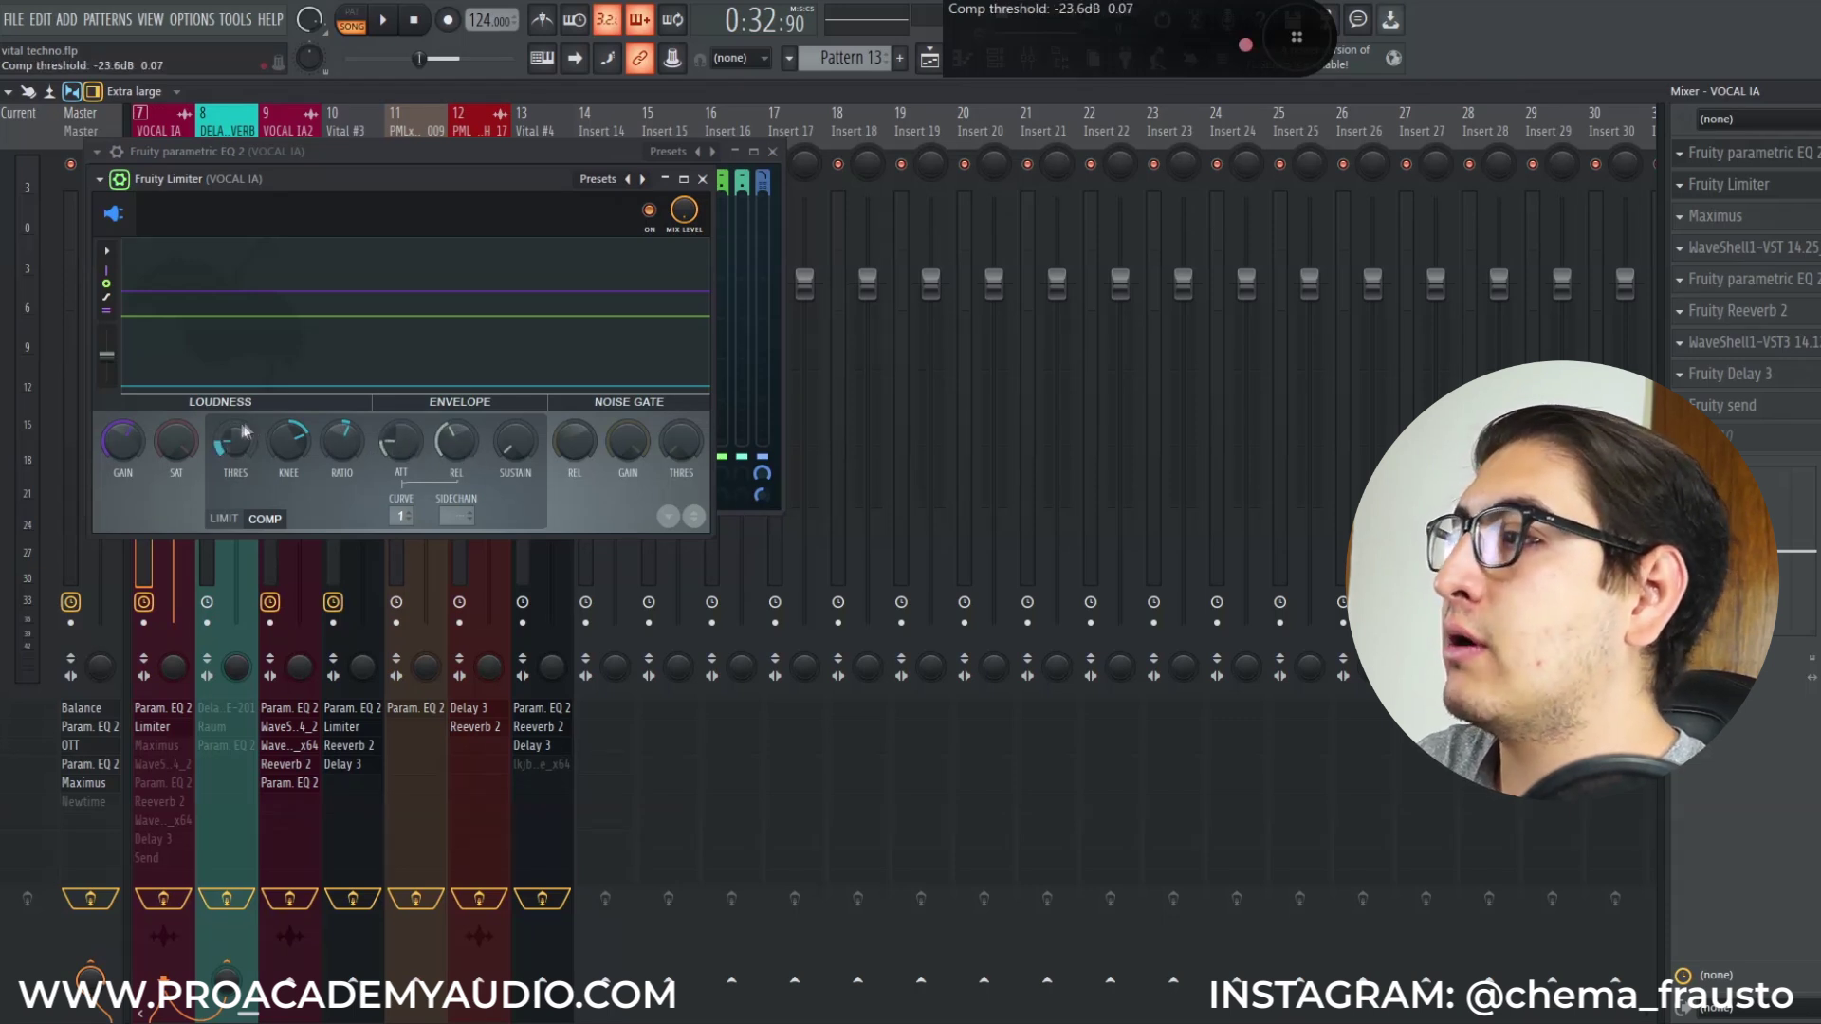
Play the vocal again to examine how the Fruity Limiter's threshold and gain reduction act on it.
{"action": "left_click_drag", "start_coordinate": [252, 432], "coordinate": [366, 383]}
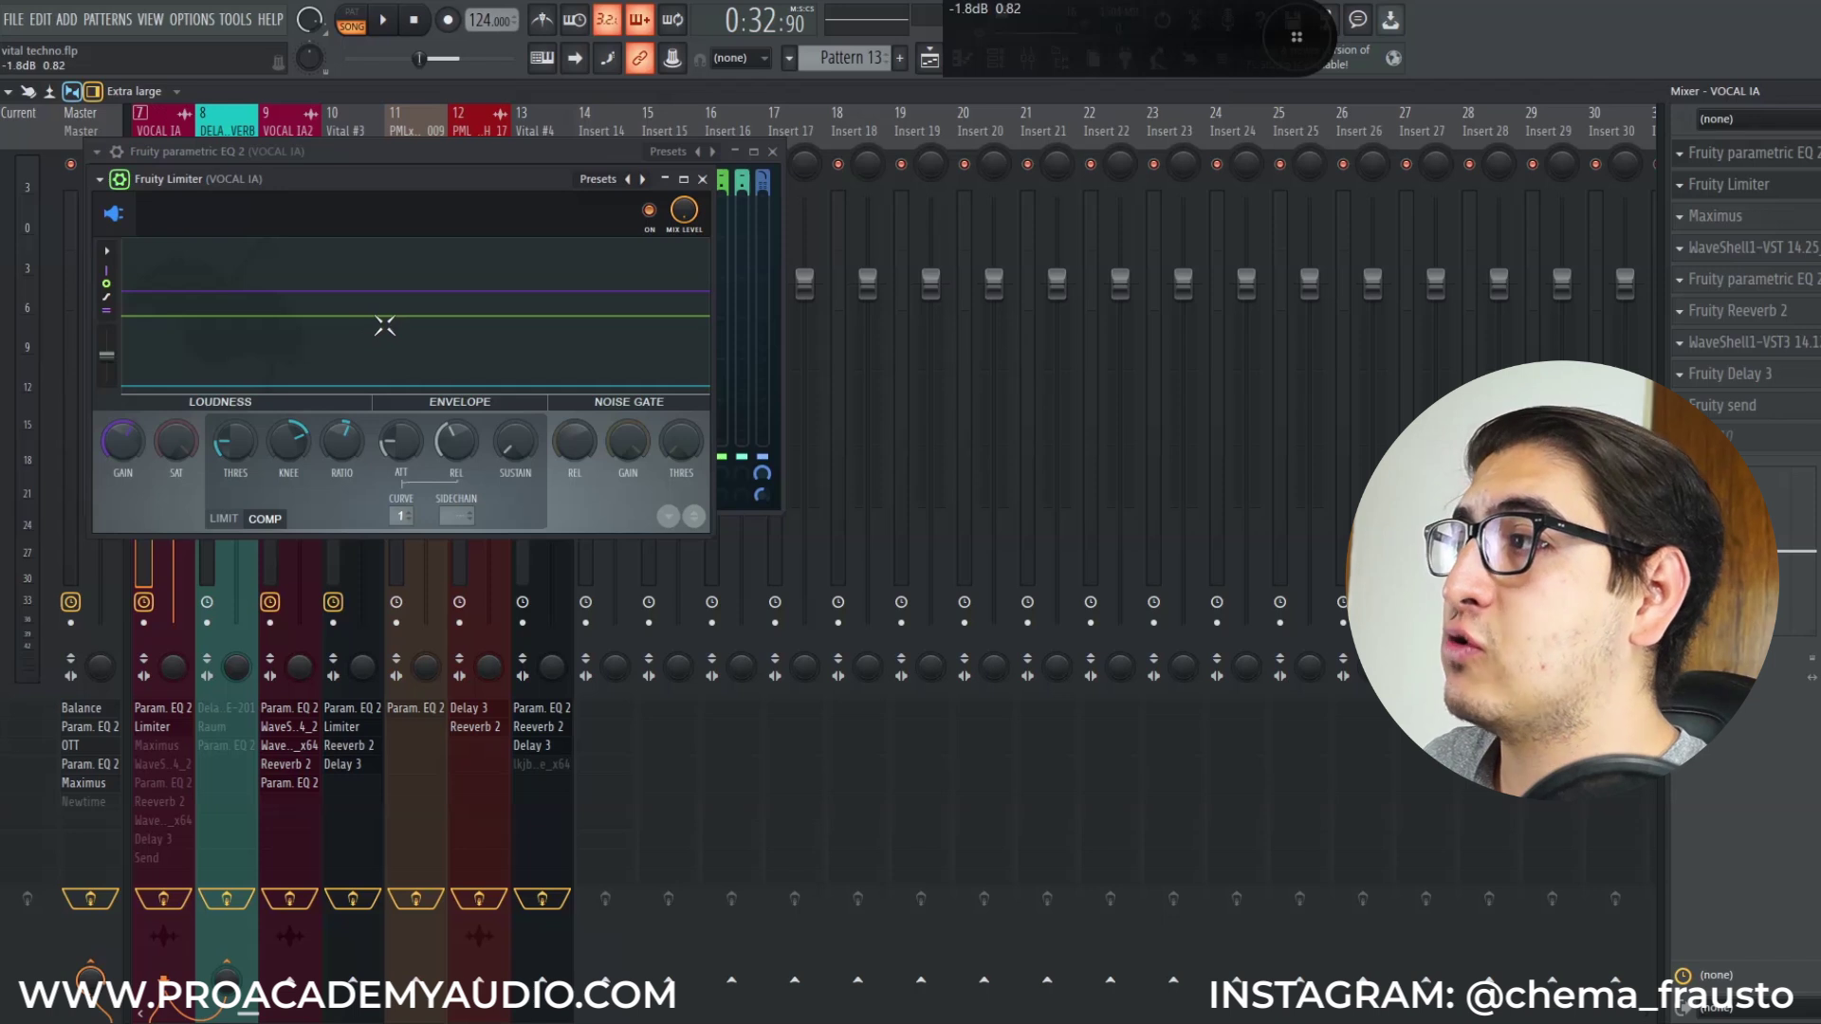
{"action": "key", "text": "space"}
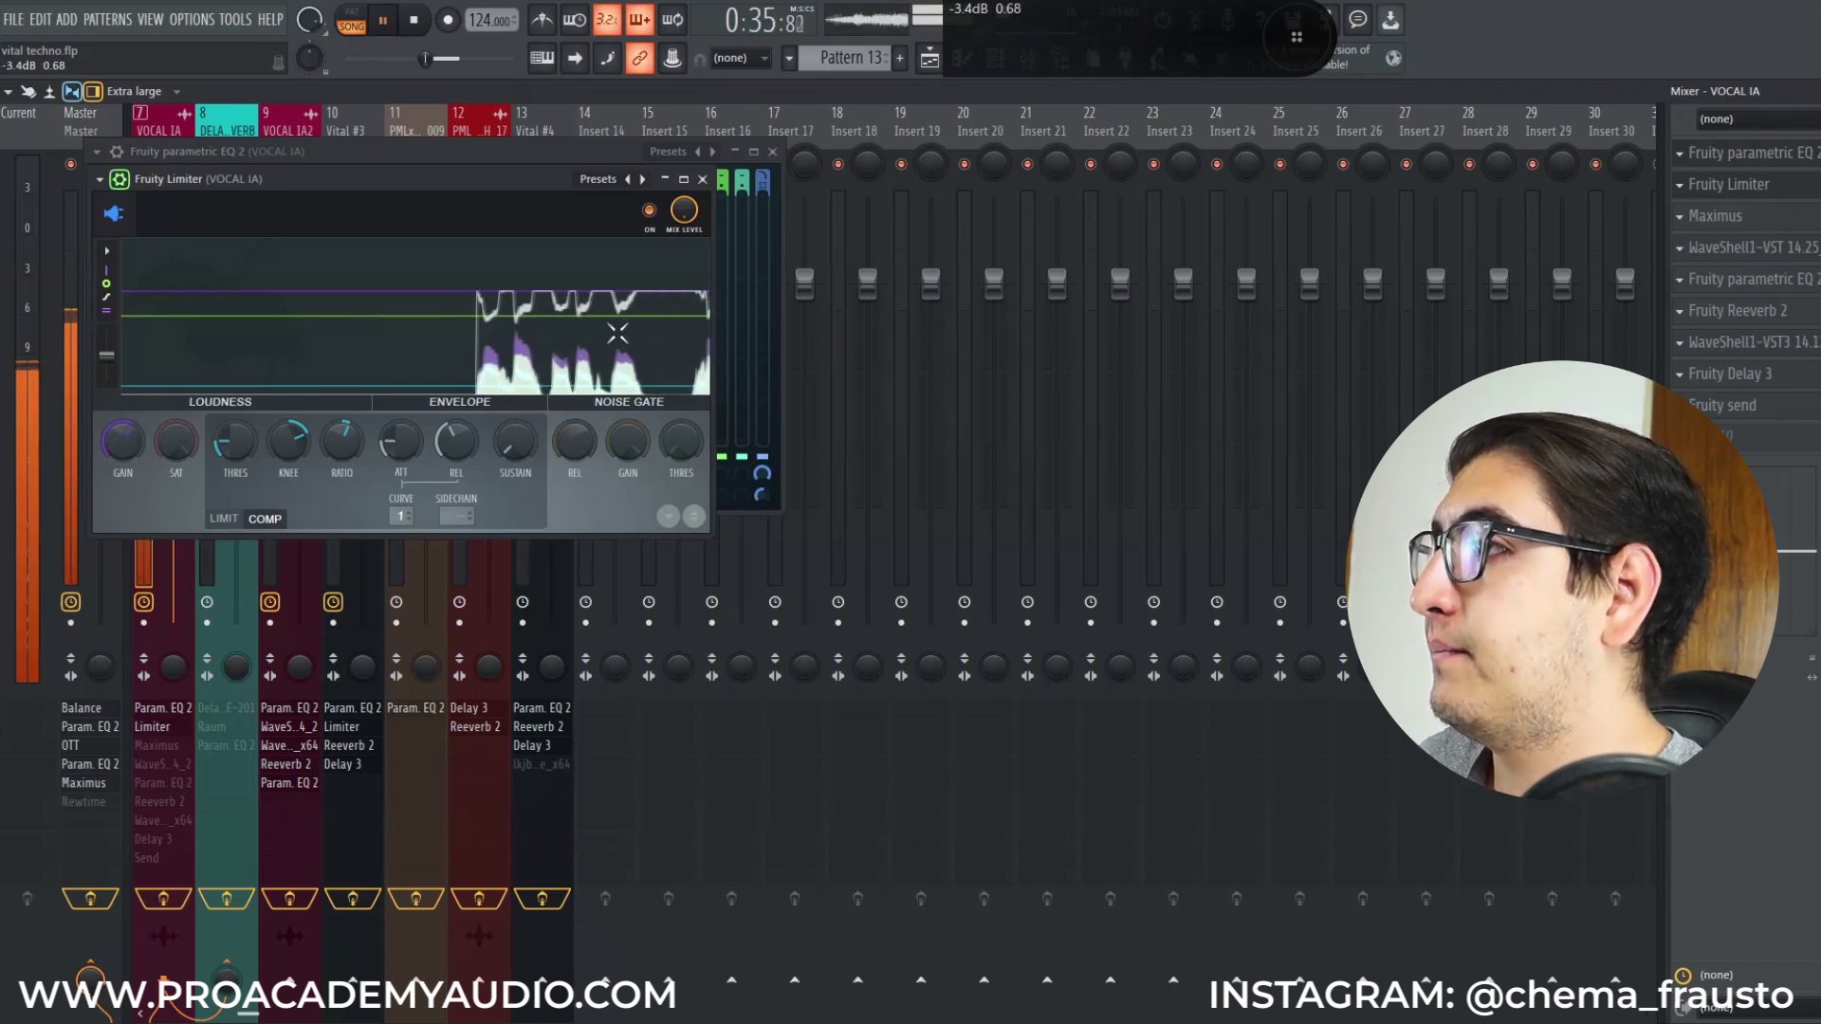
{"action": "key", "text": "space"}
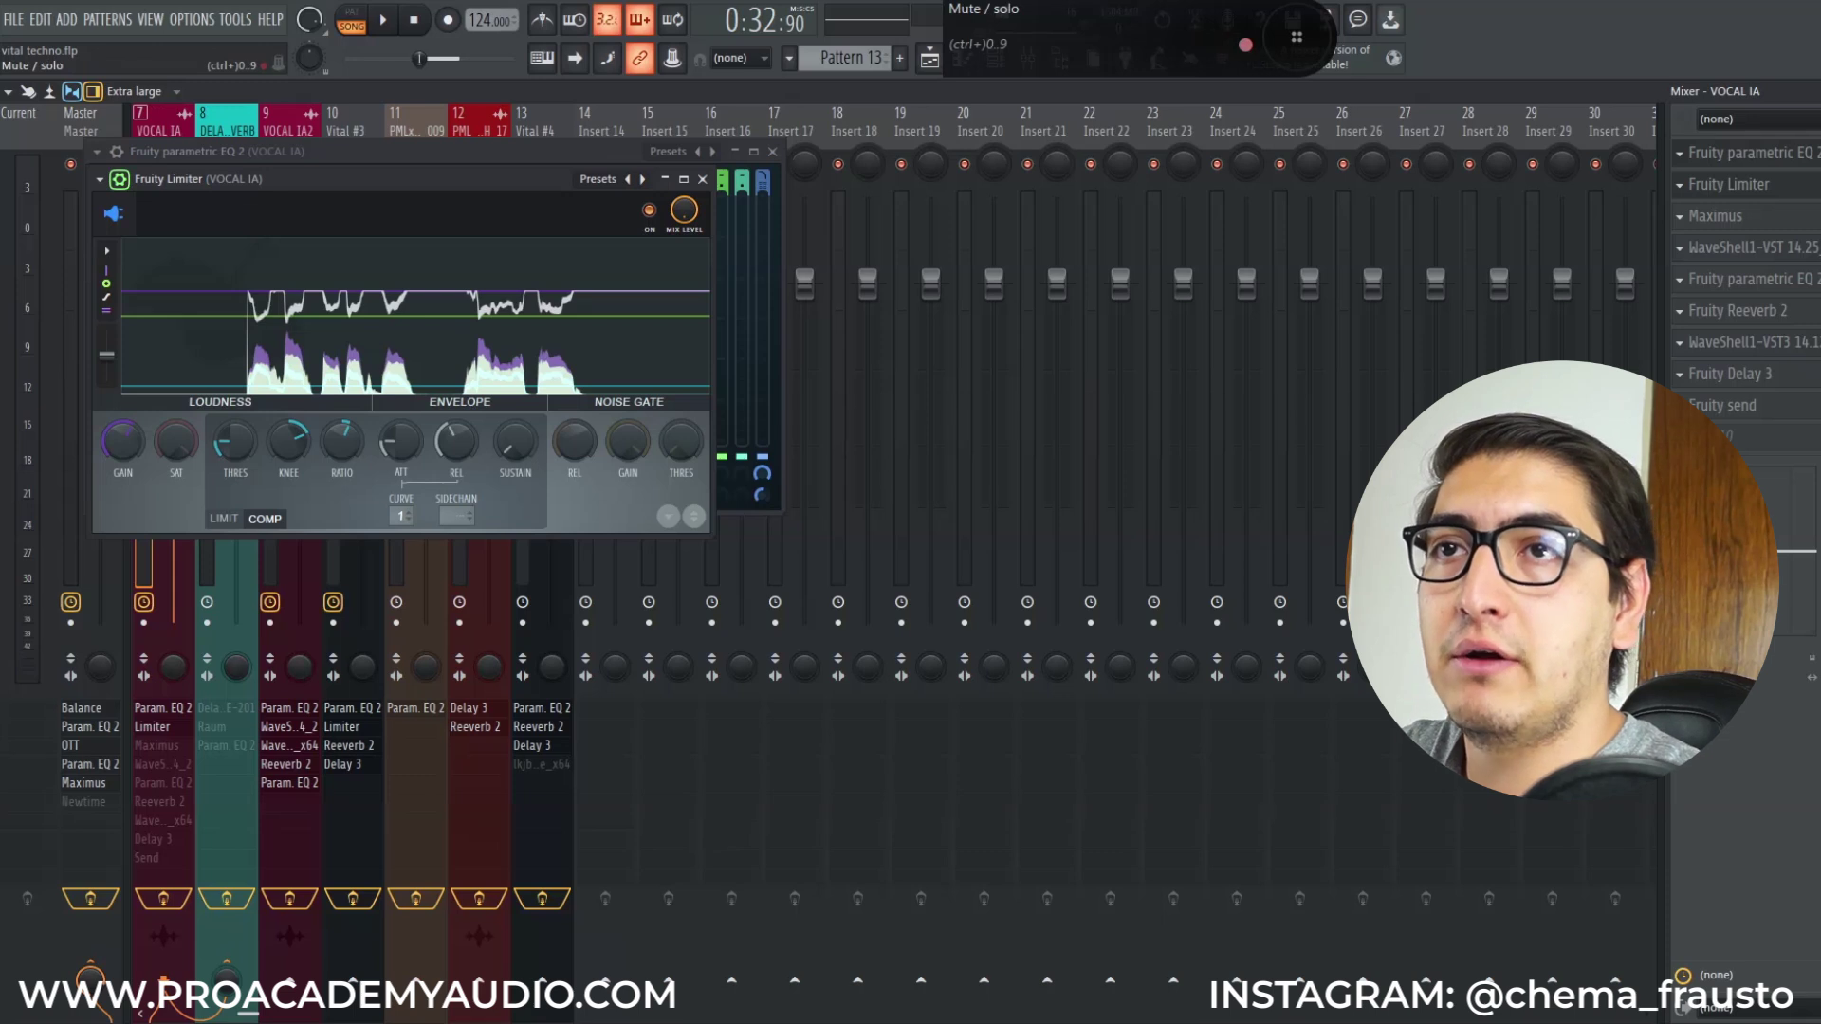
Enable and open Maximus on the VOCAL IA track and play the vocal with its mid band soloed.
{"action": "left_click", "coordinate": [1783, 224]}
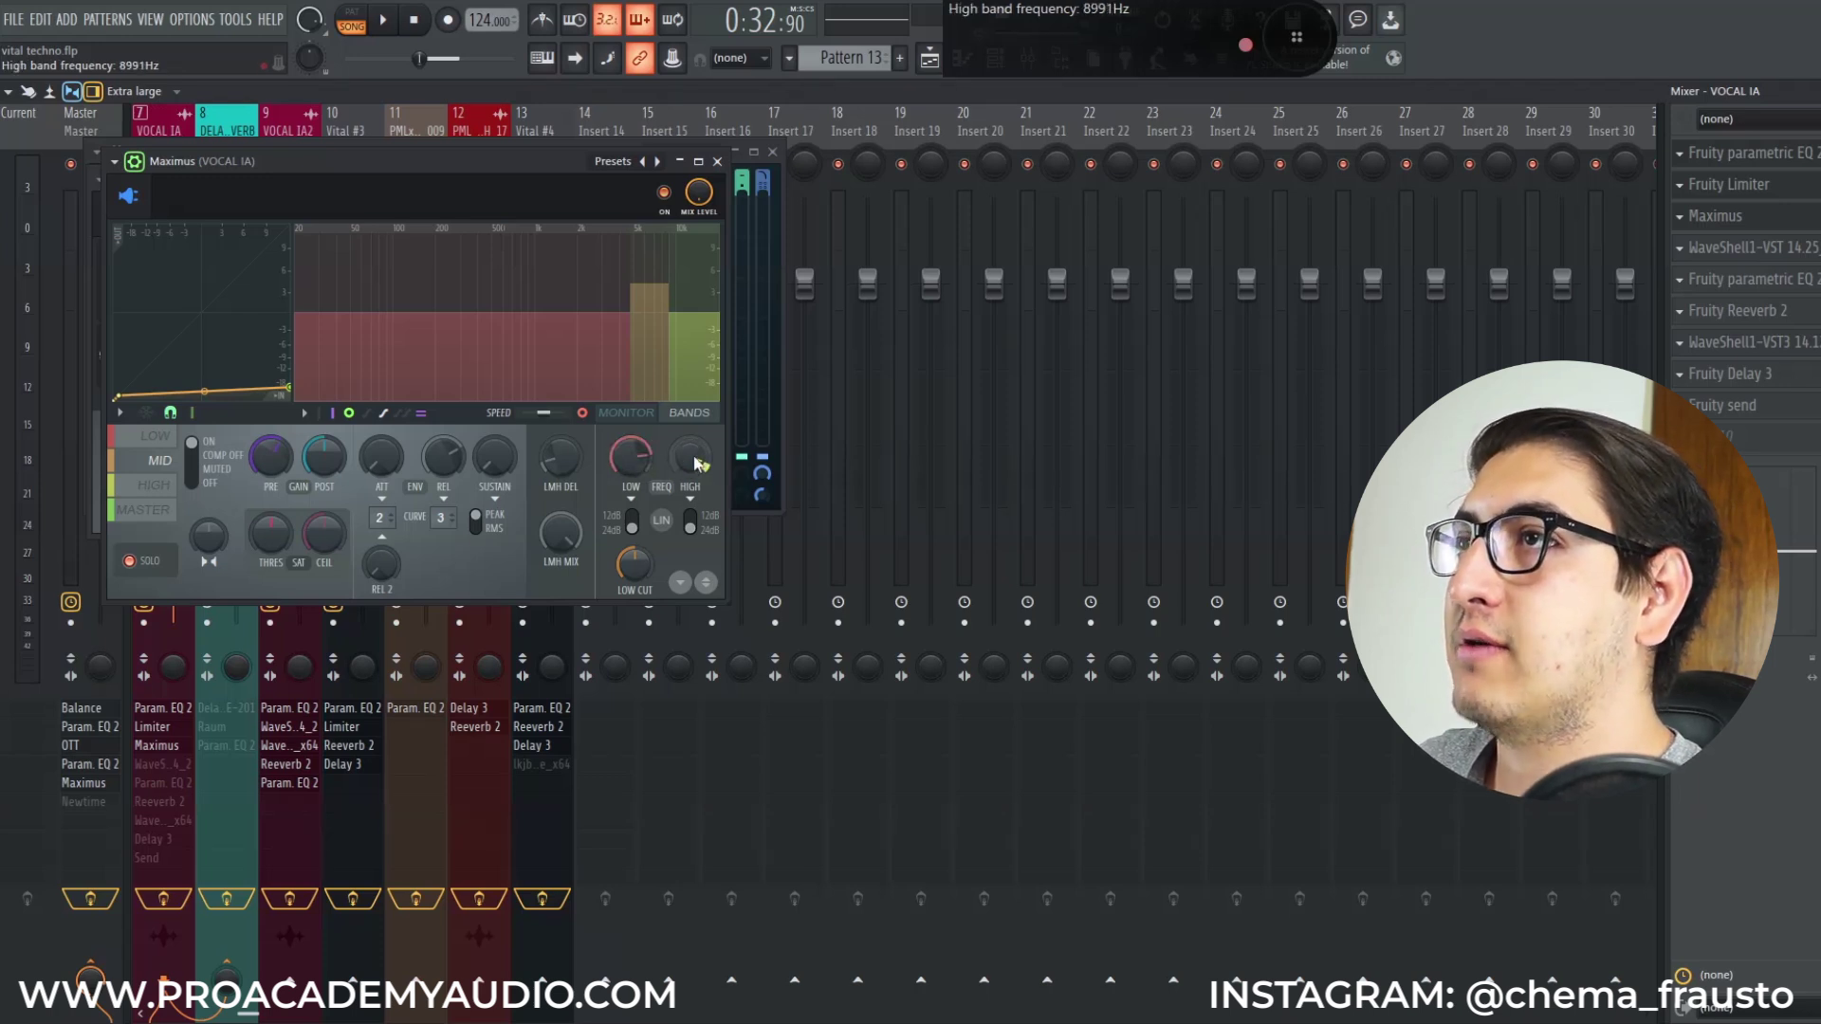
{"action": "key", "text": "space"}
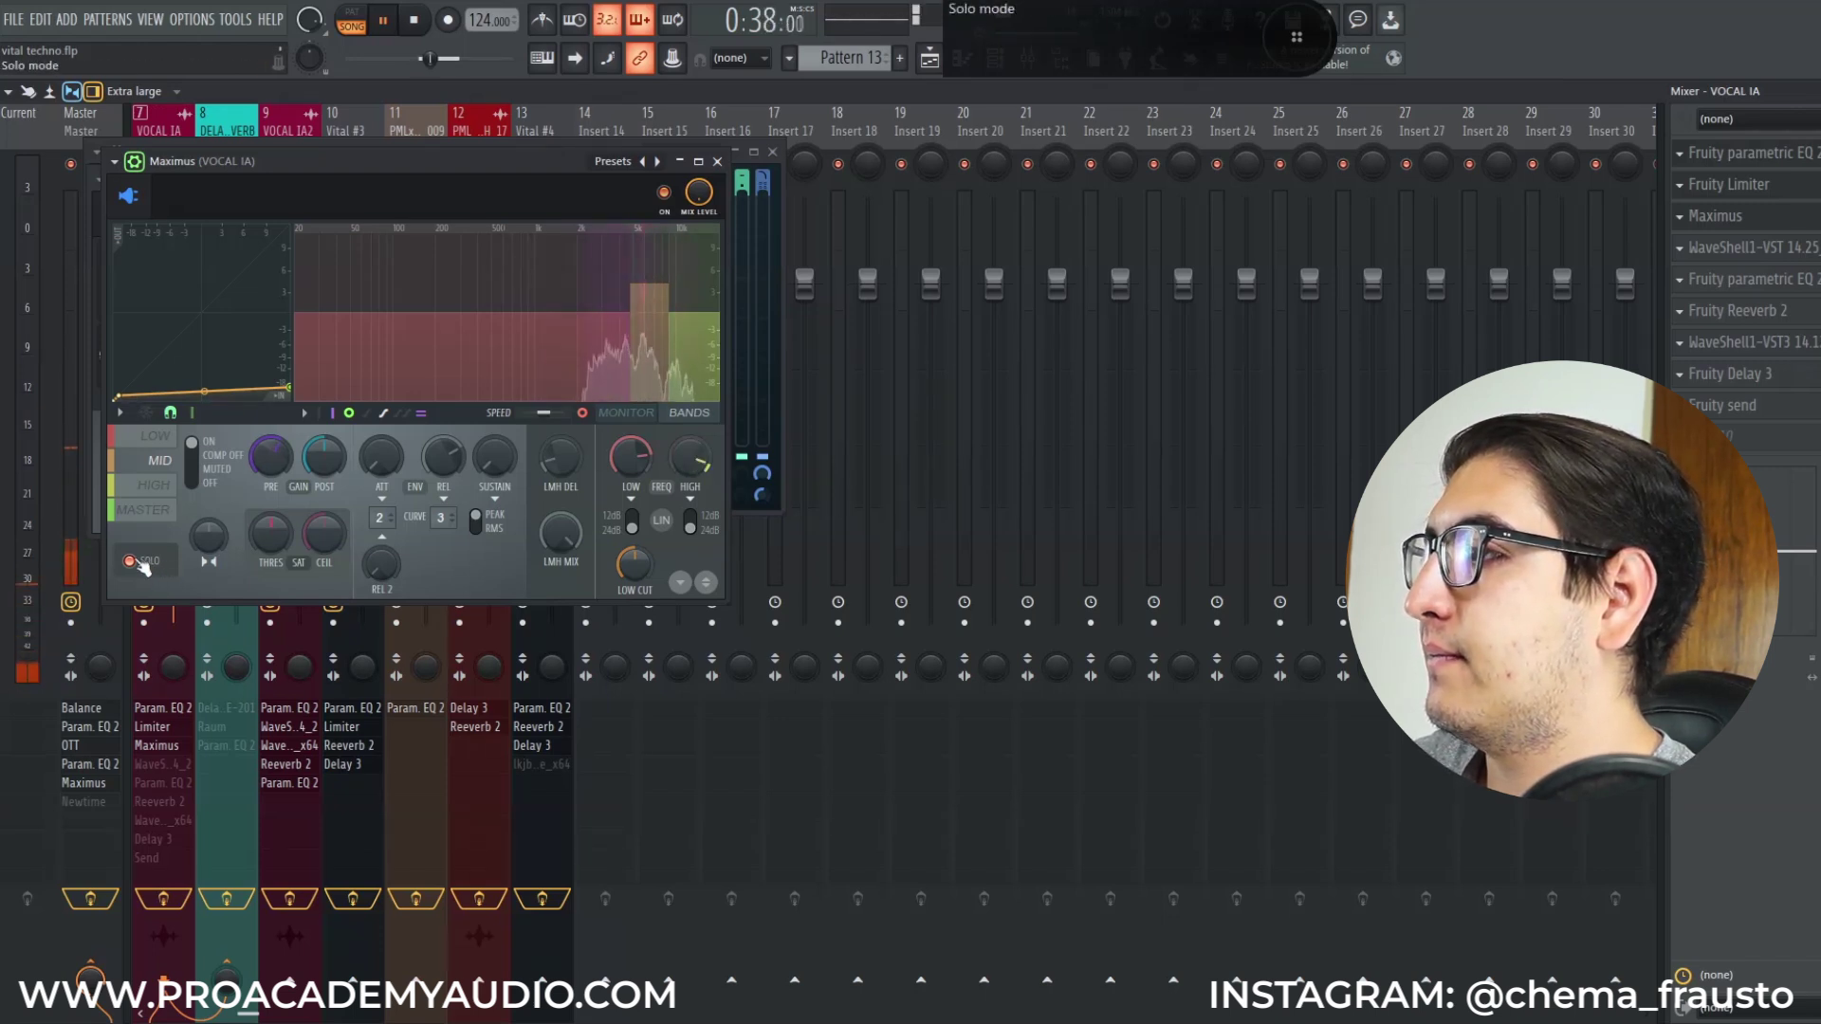
{"action": "key", "text": "space"}
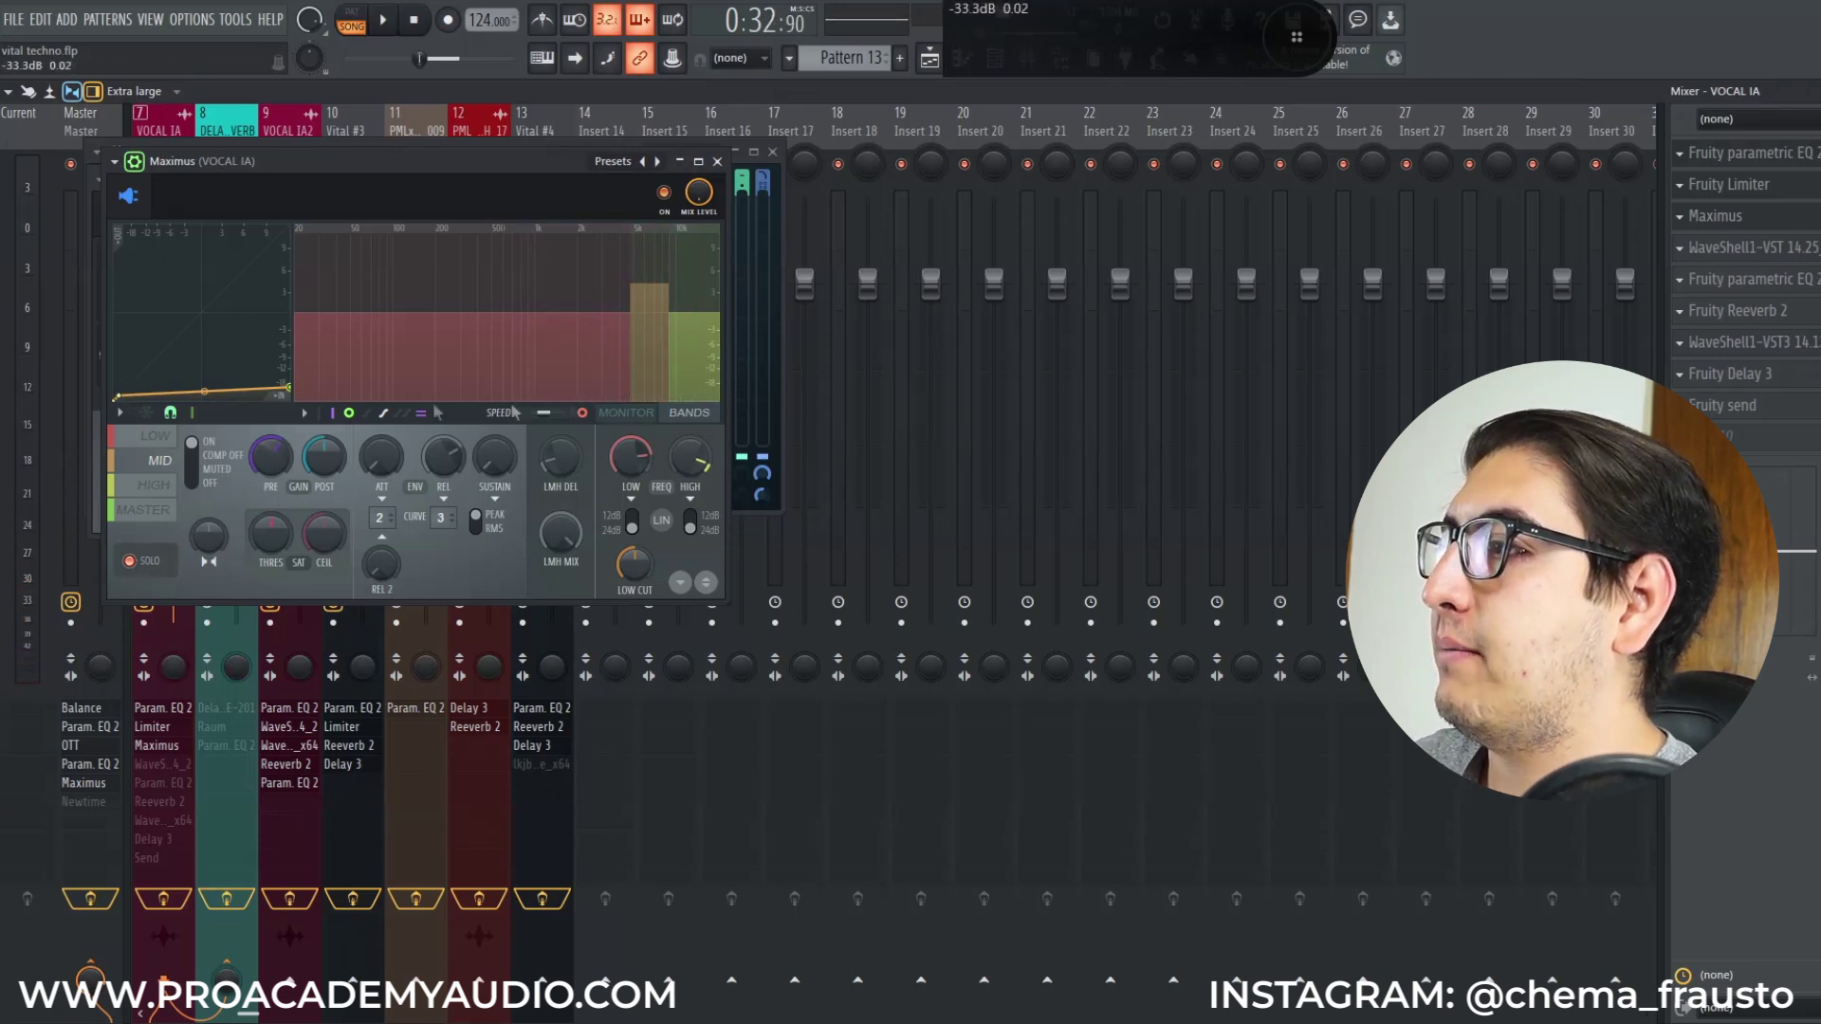
Show the Monitor view in Maximus and play the soloed mid band to examine its compression, ending with solo off.
{"action": "left_click", "coordinate": [650, 417]}
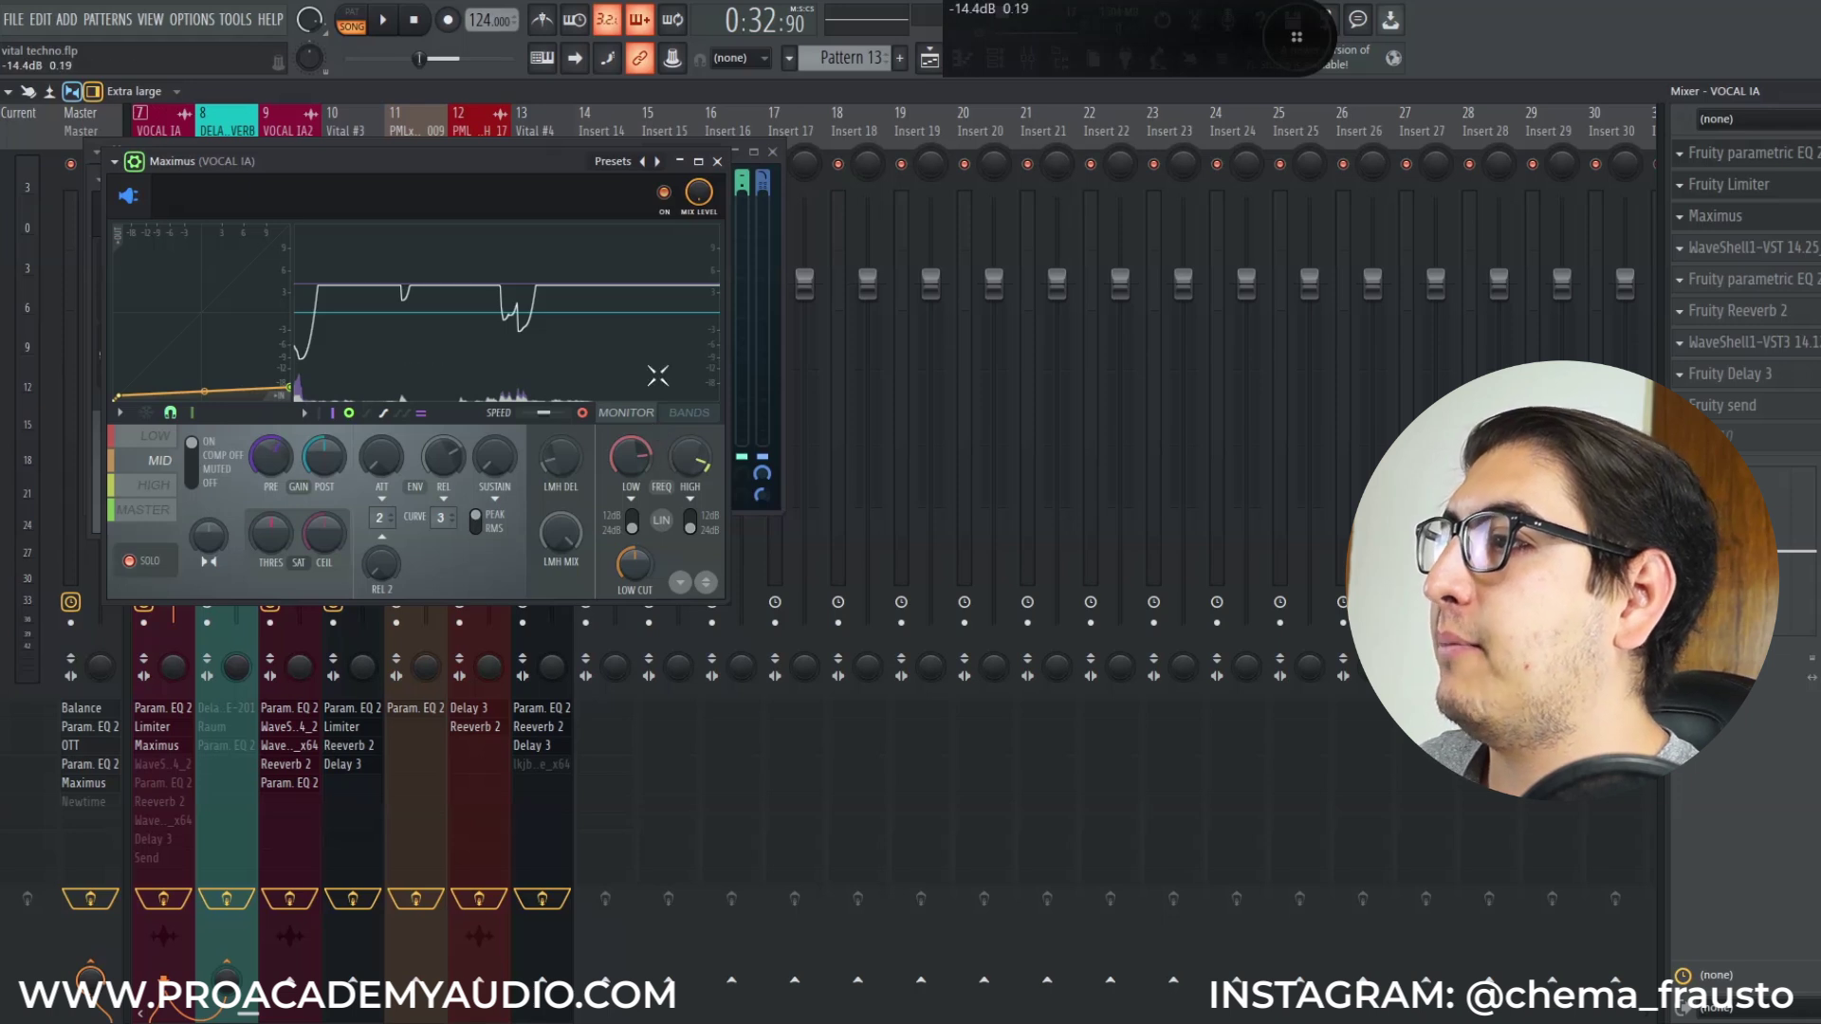
{"action": "key", "text": "space"}
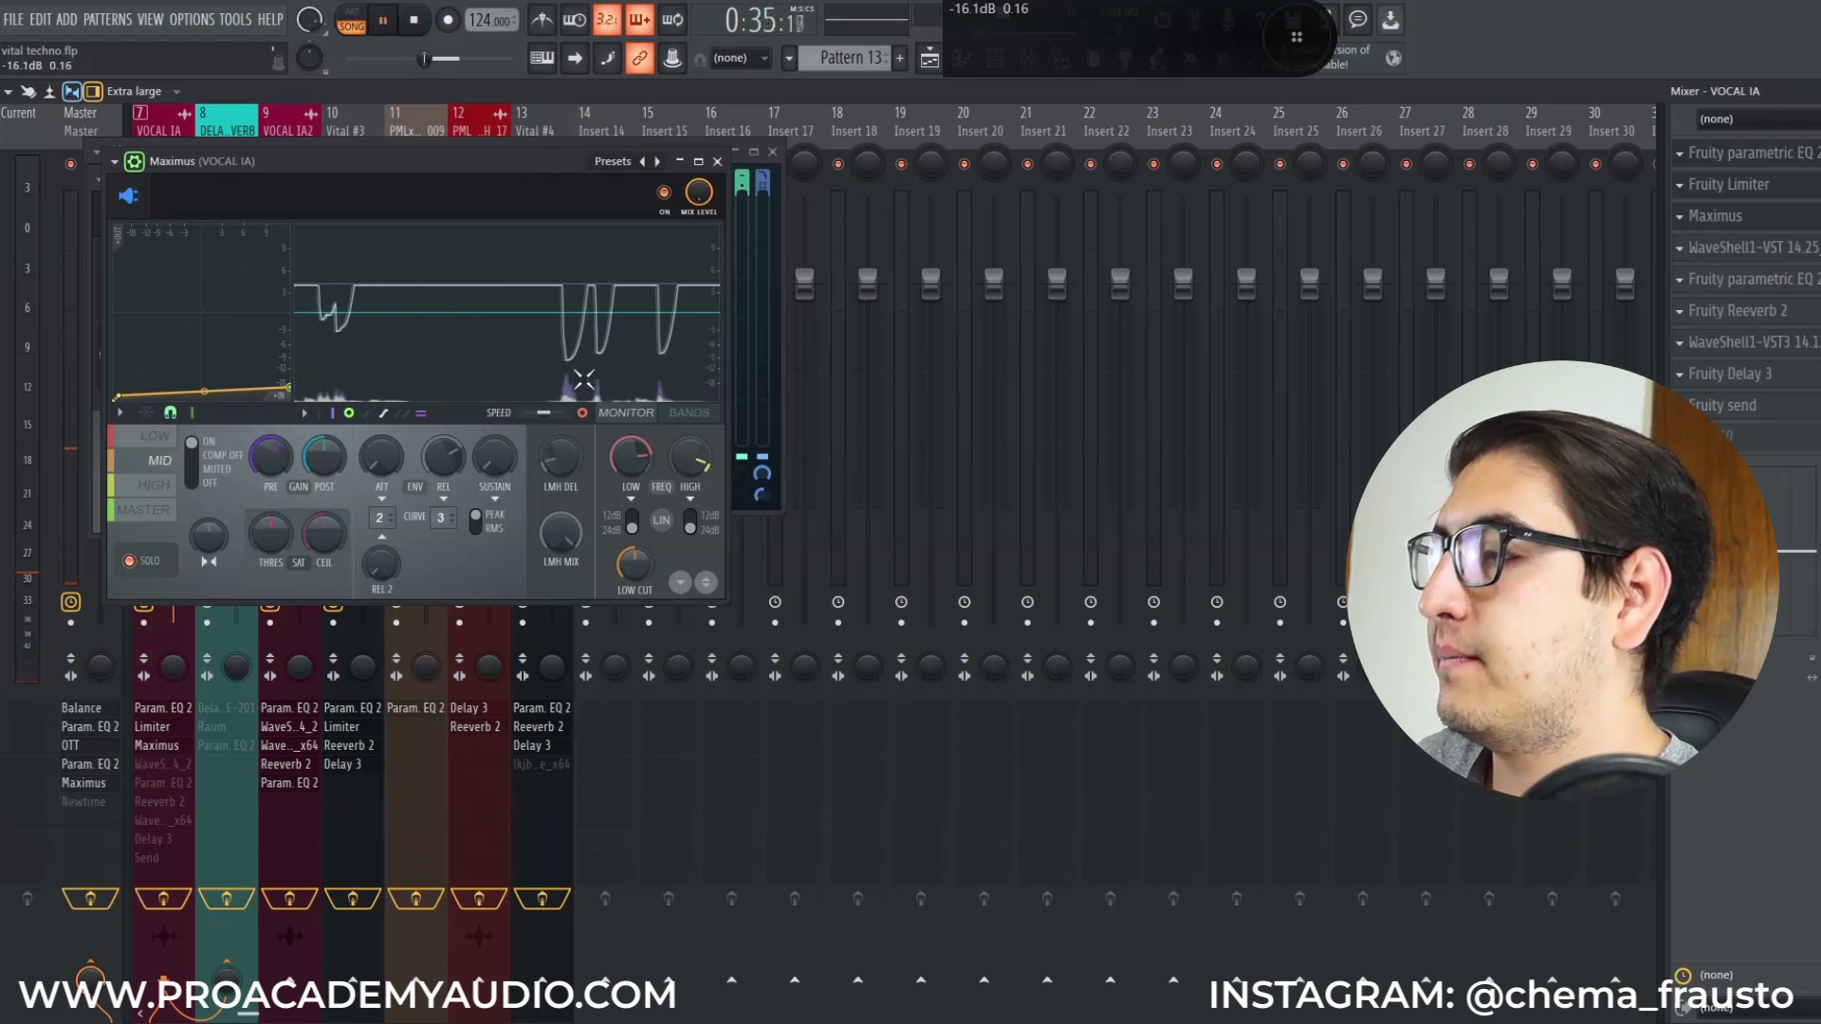
{"action": "key", "text": "space"}
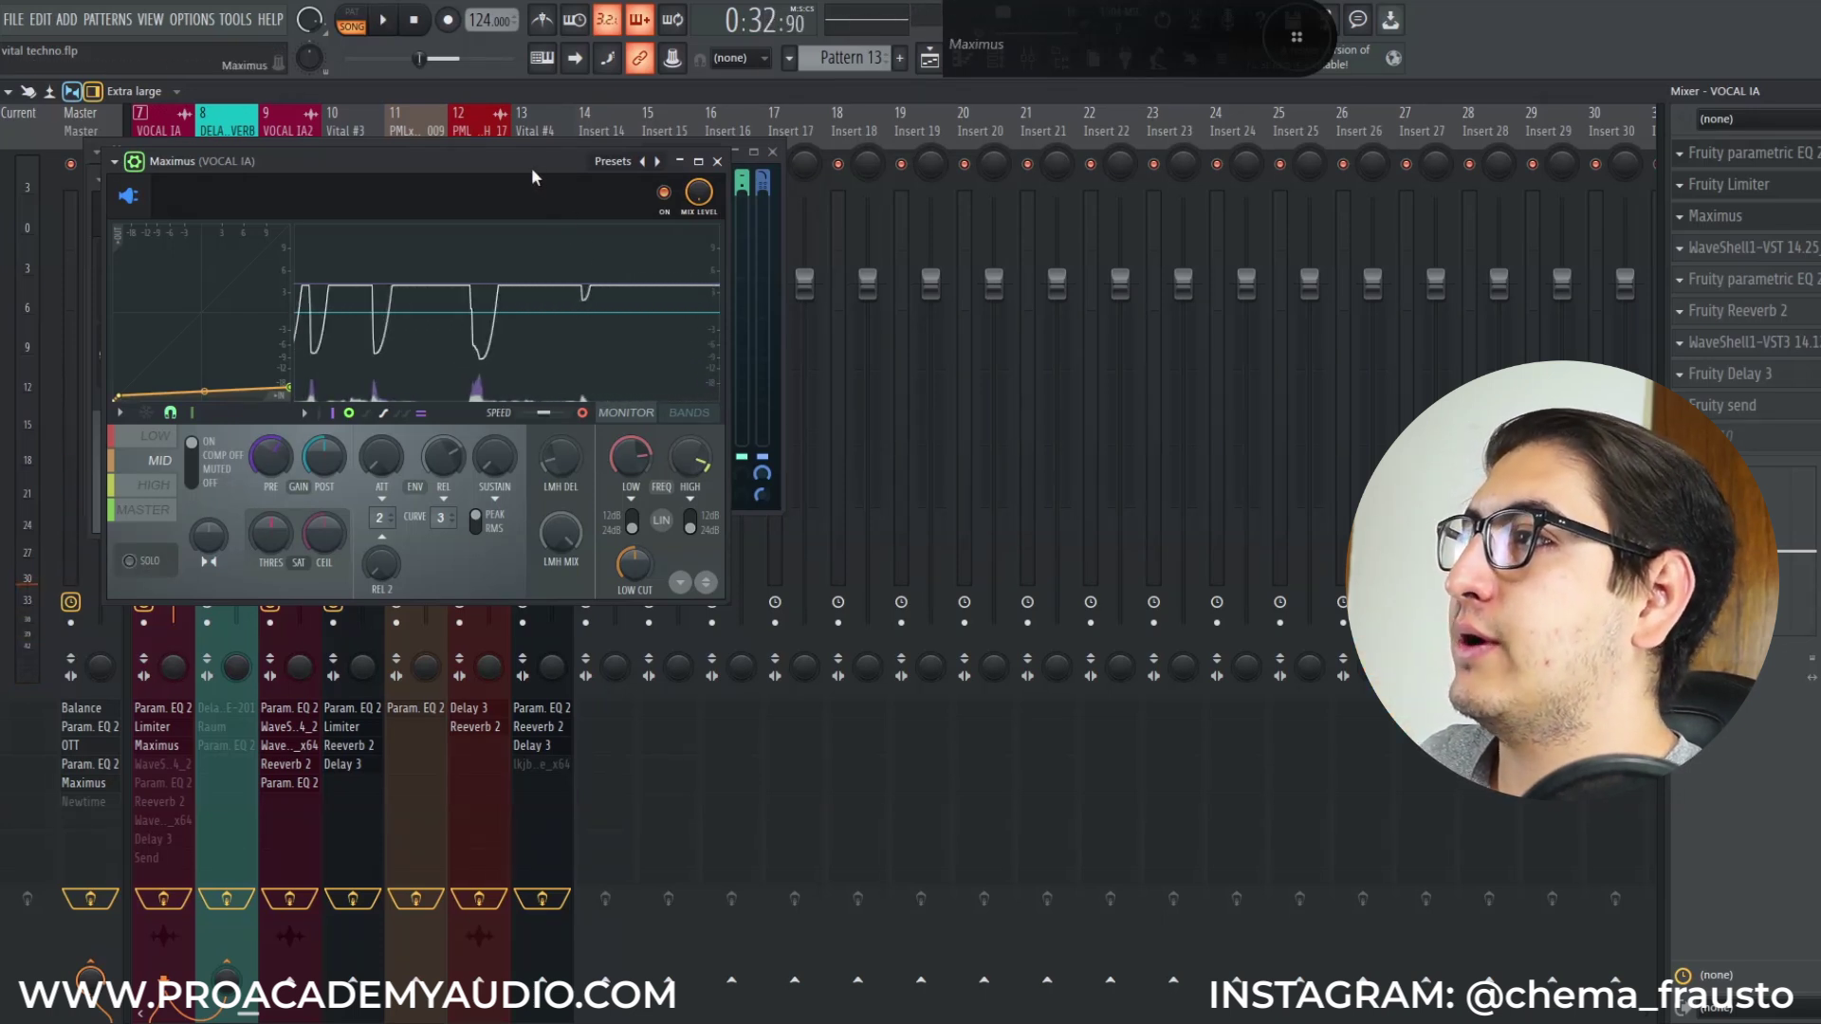
Compare the vocal during playback with Maximus bypassed and switched on, leaving it on.
{"action": "key", "text": "space"}
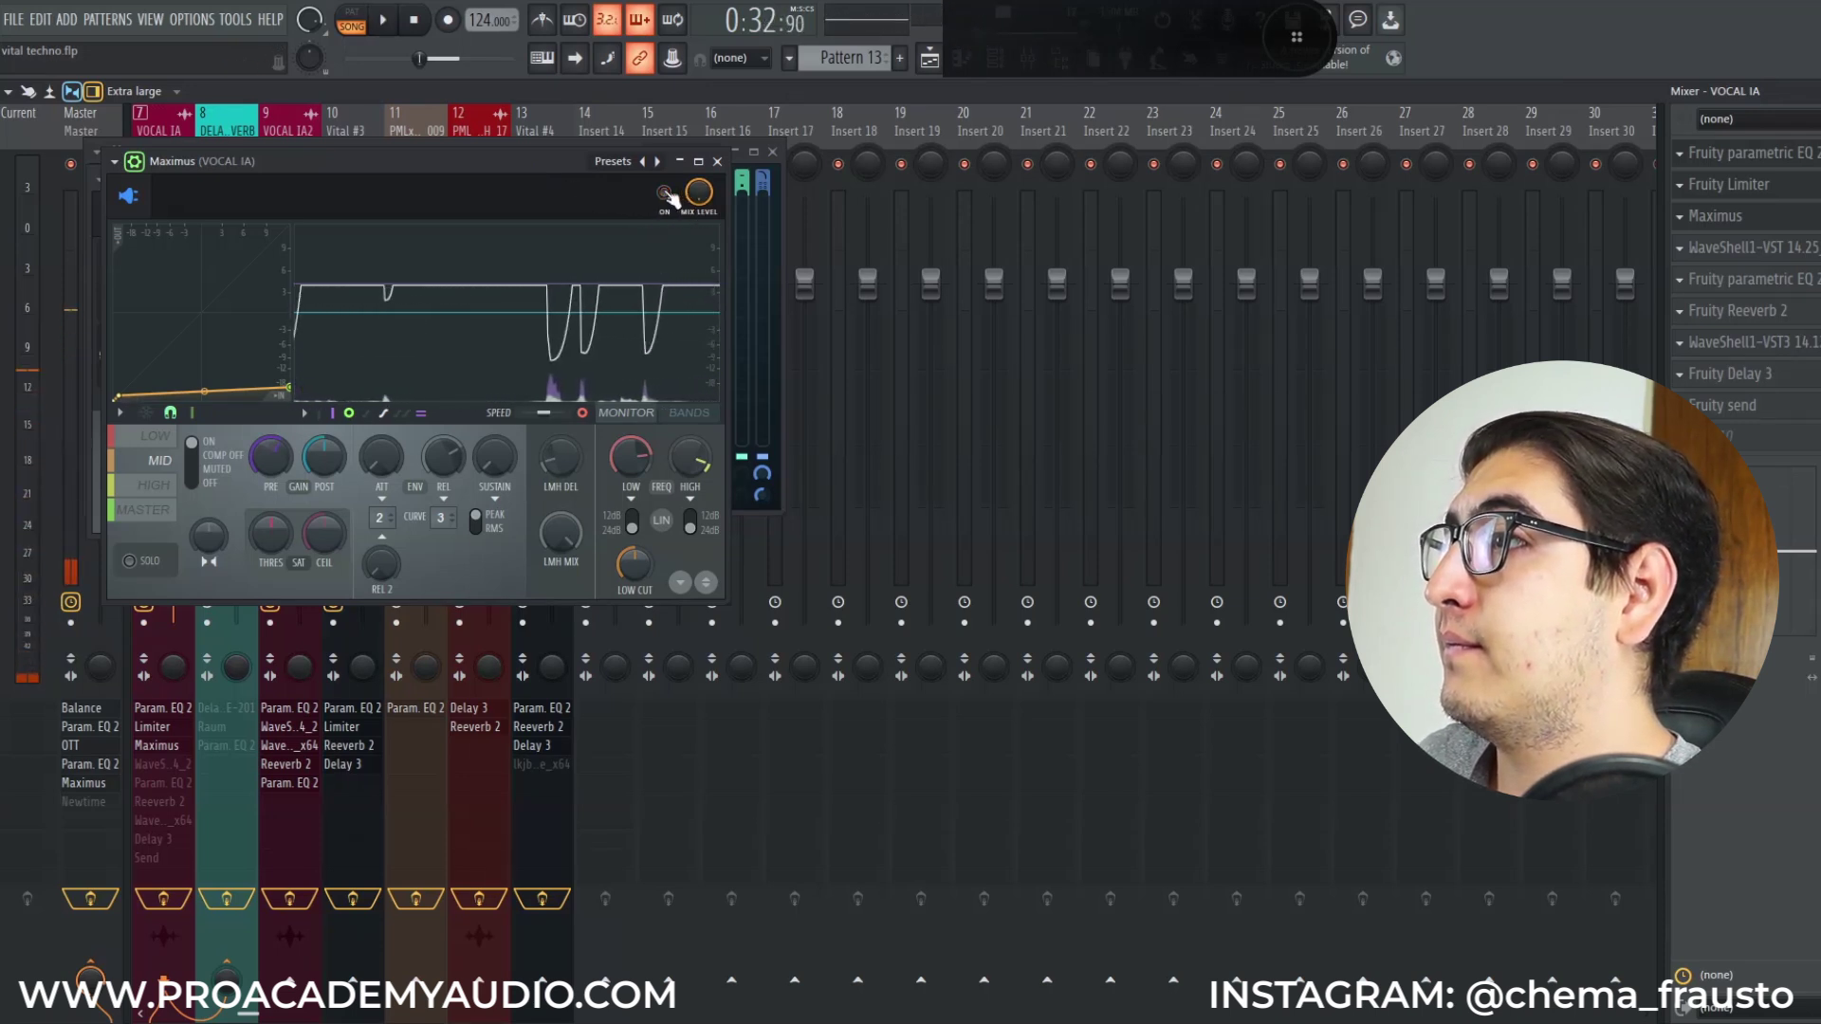
{"action": "left_click", "coordinate": [670, 192]}
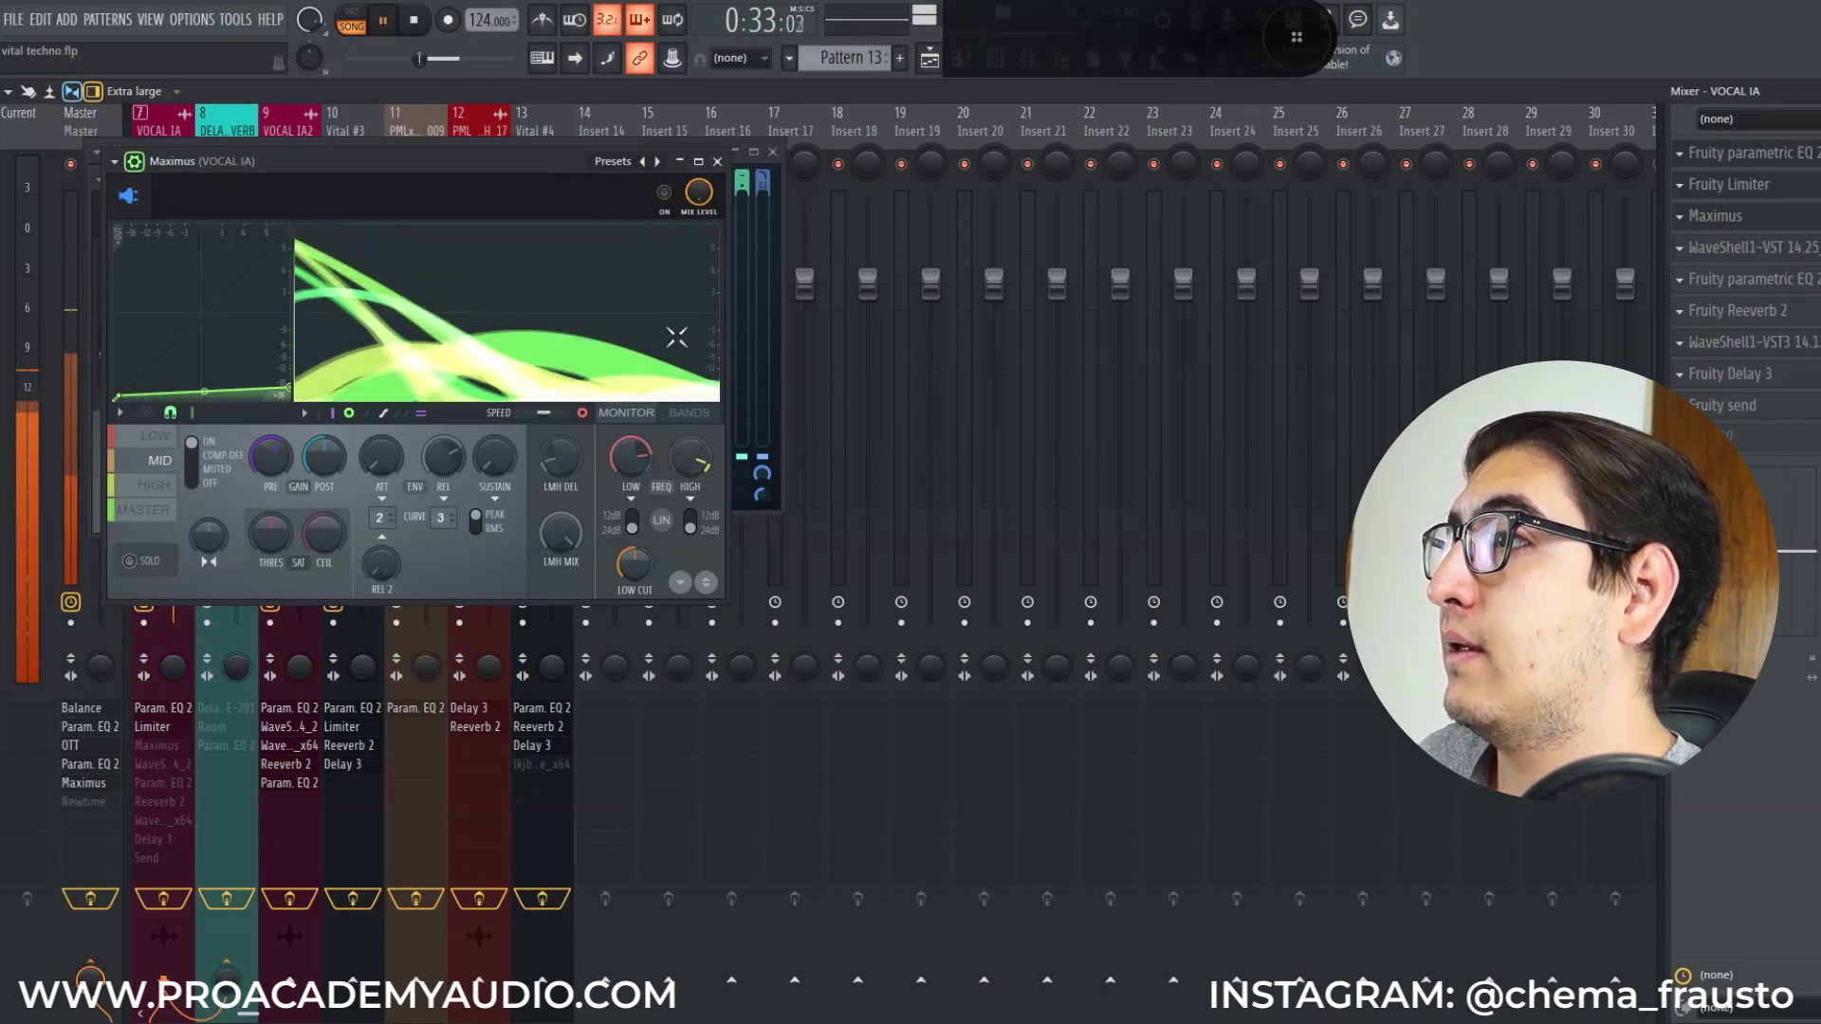
{"action": "left_click", "coordinate": [665, 194]}
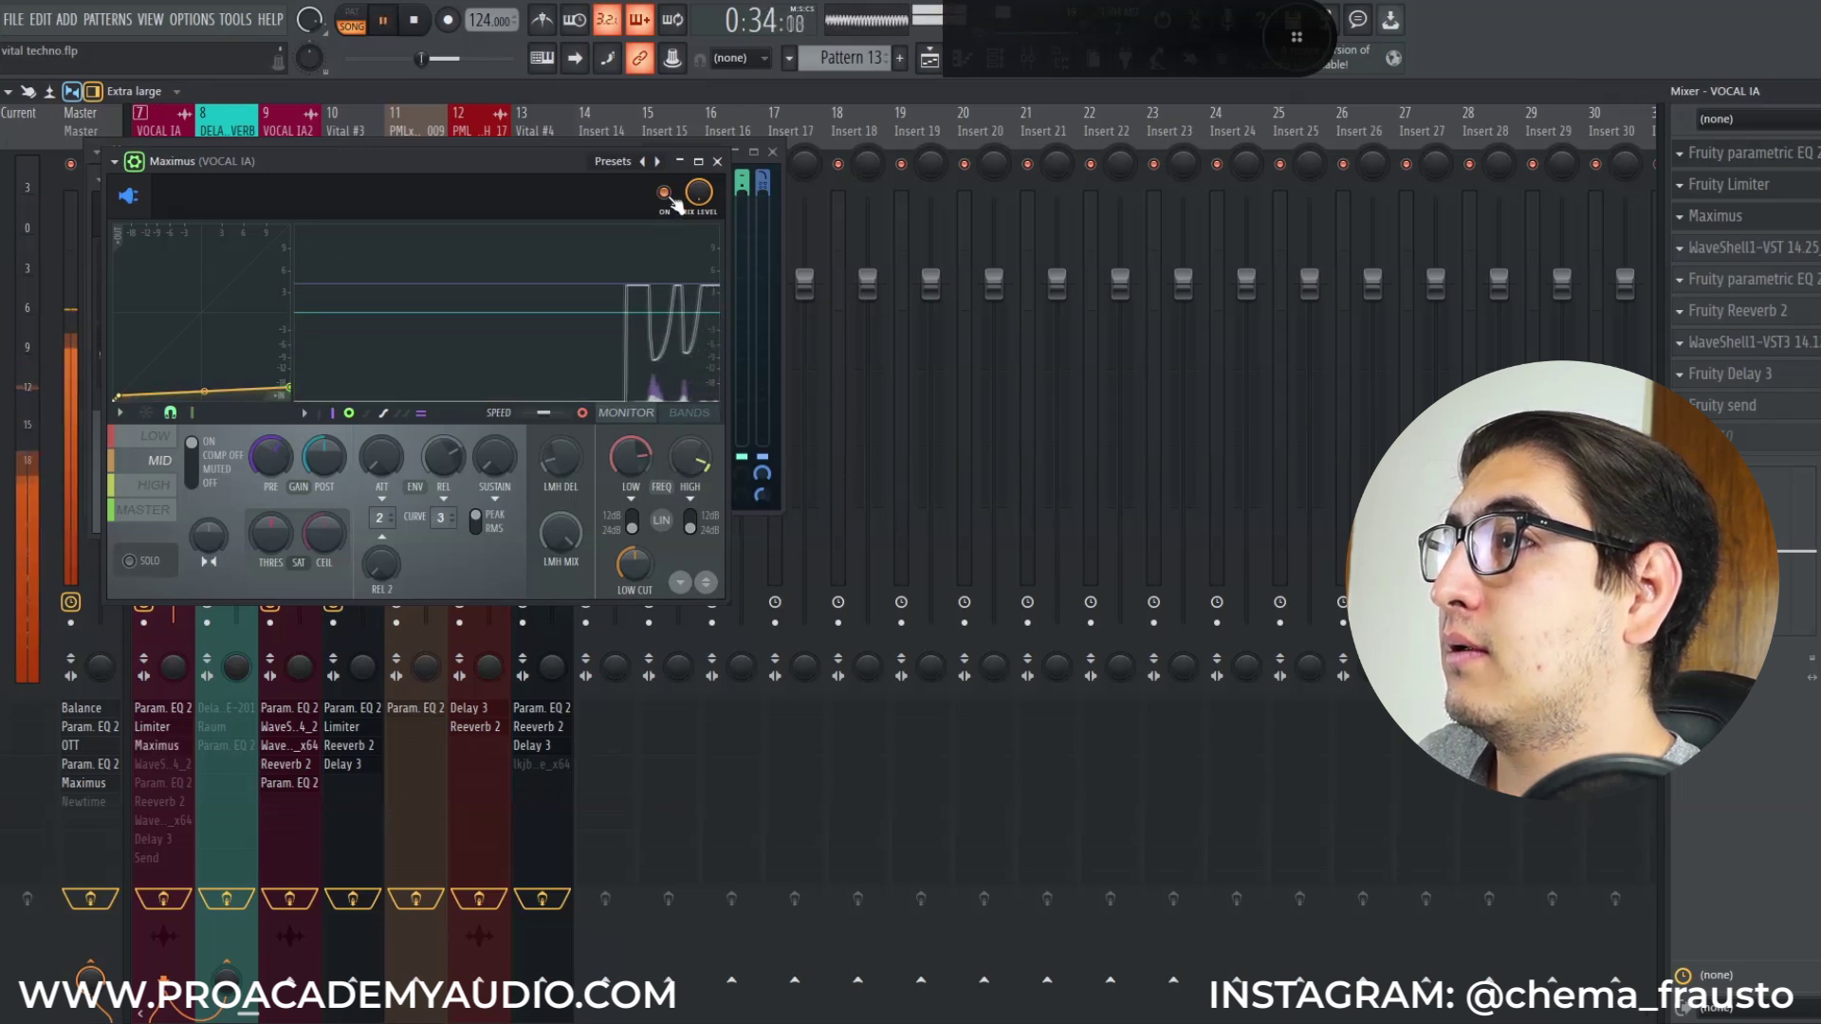
{"action": "key", "text": "space"}
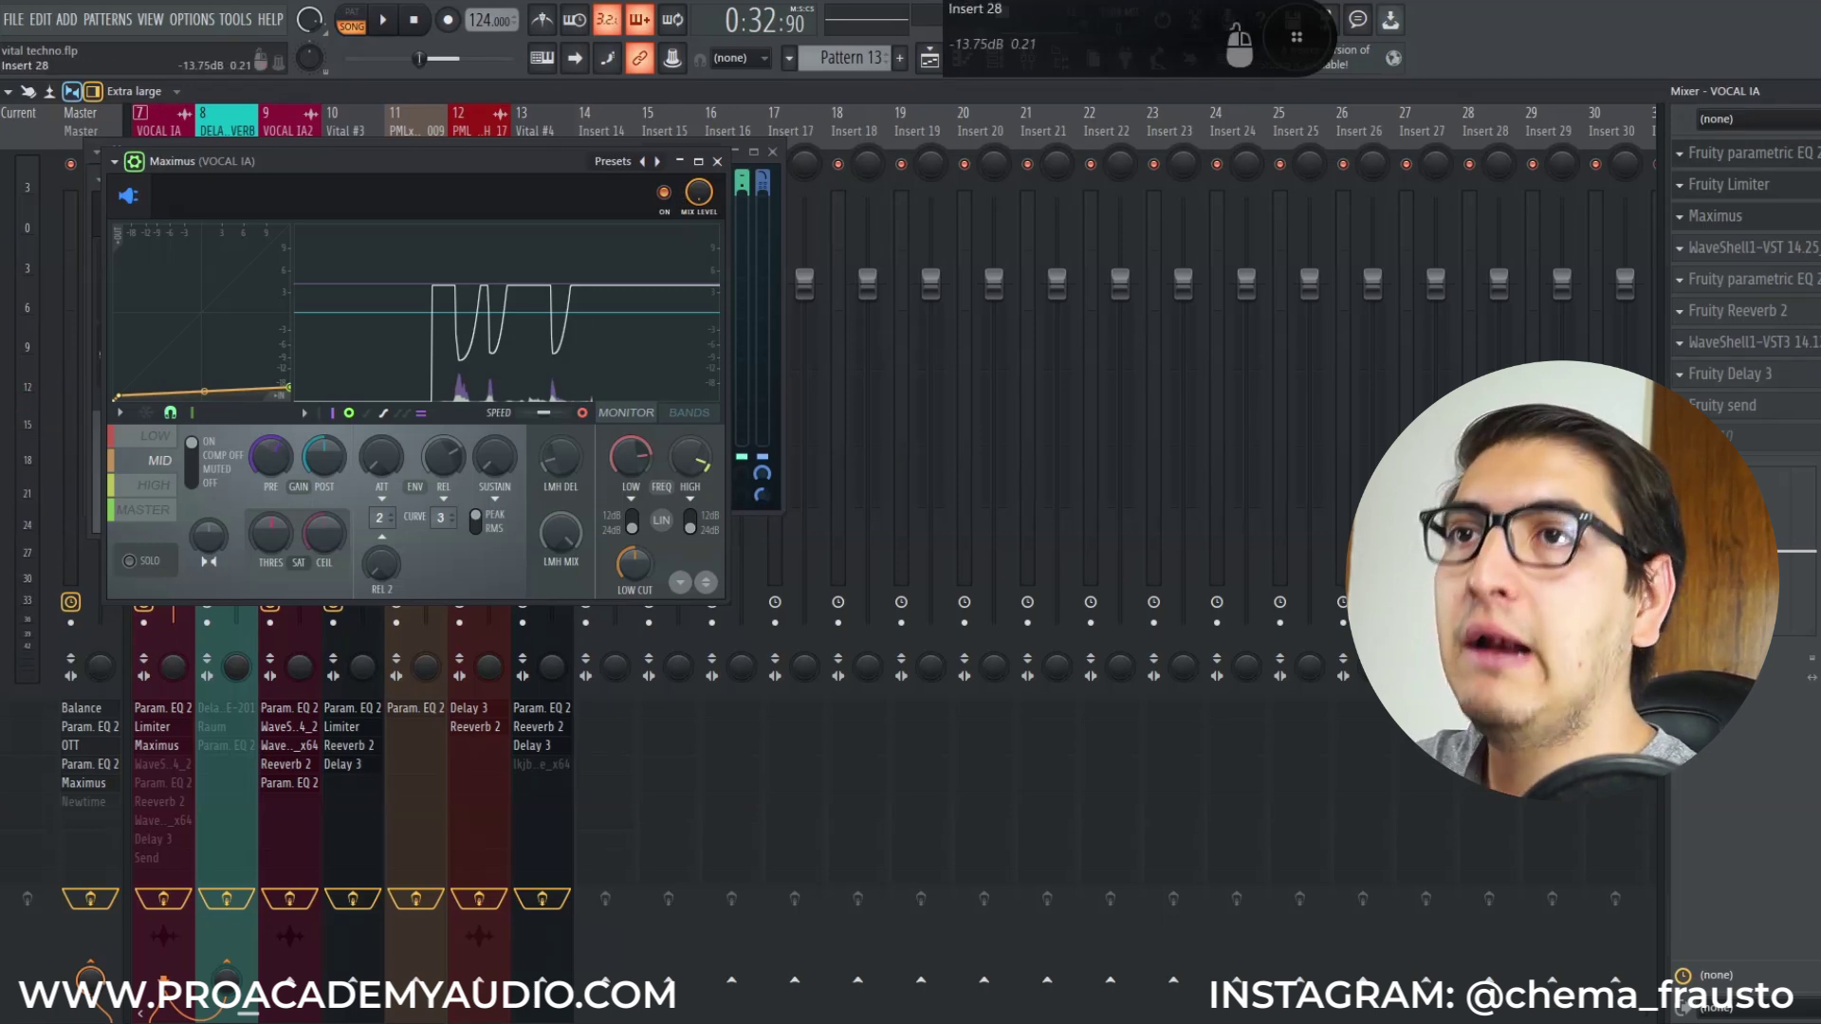
Enable and open Silk Vocal Live on the VOCAL IA track, reveal its wrapper controls and play the vocal through it.
{"action": "left_click", "coordinate": [1797, 250]}
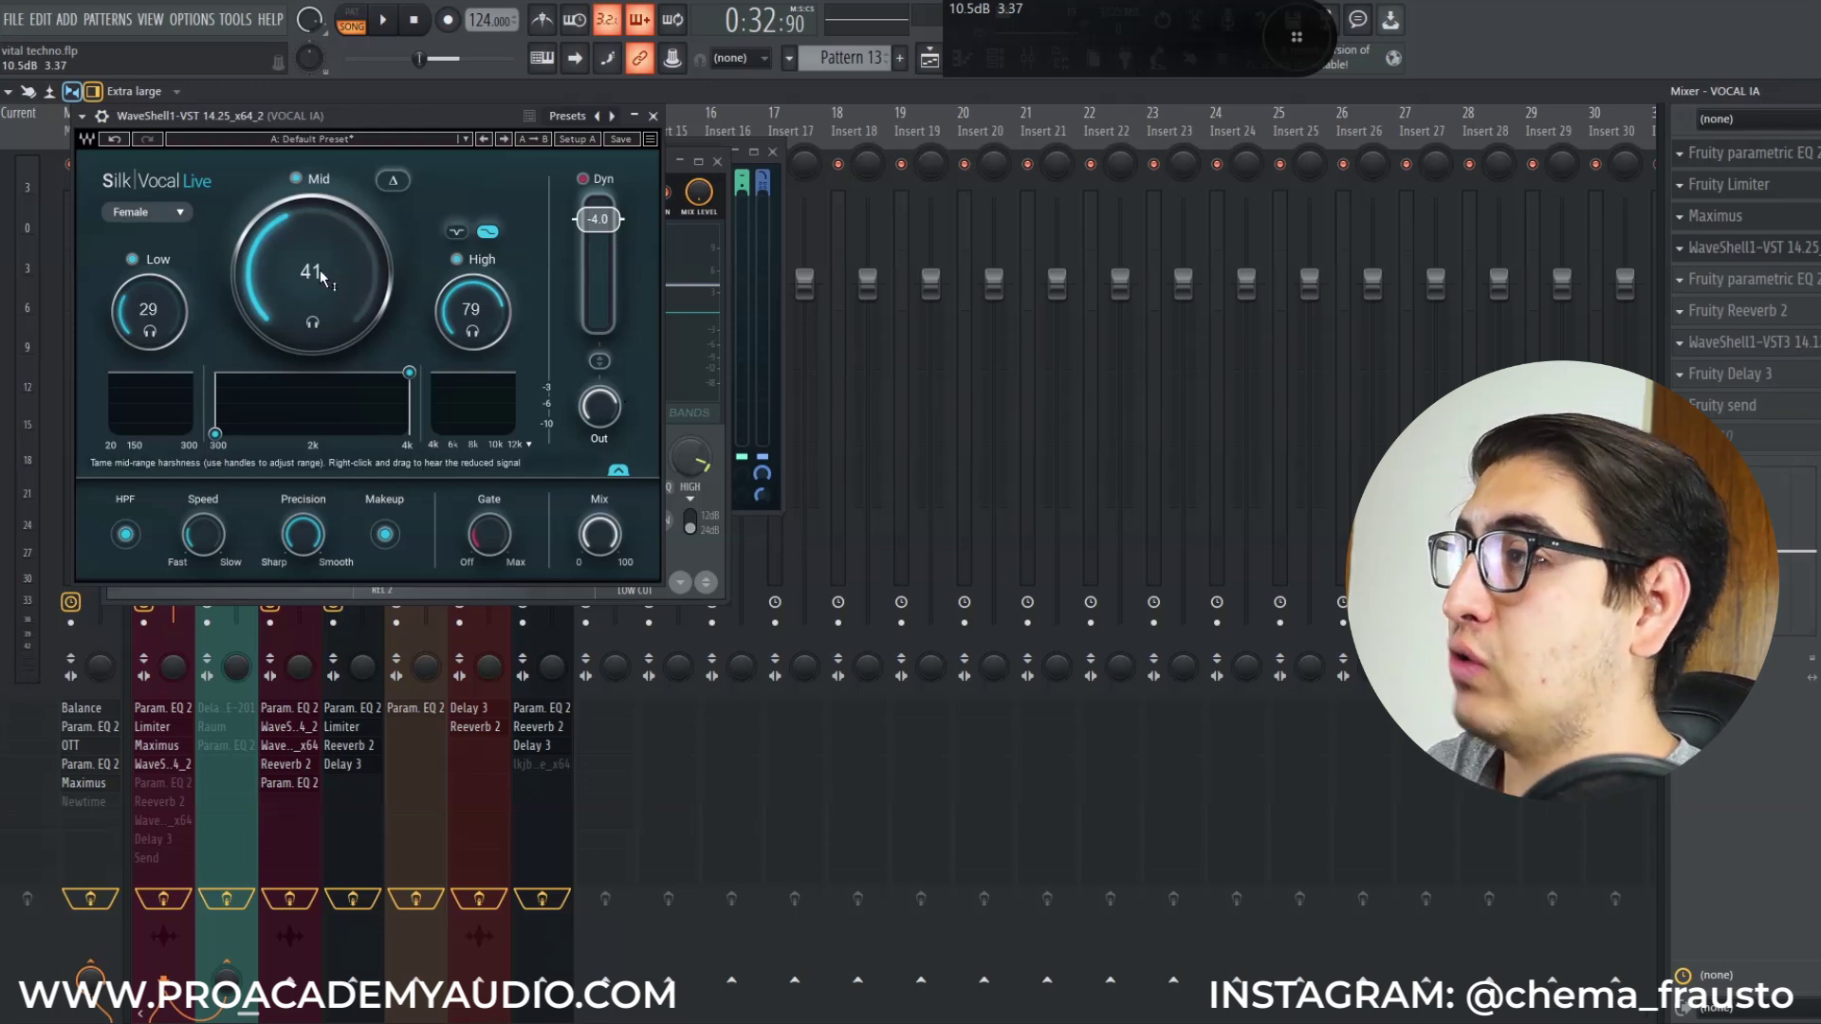
{"action": "left_click", "coordinate": [102, 115]}
{"action": "key", "text": "space"}
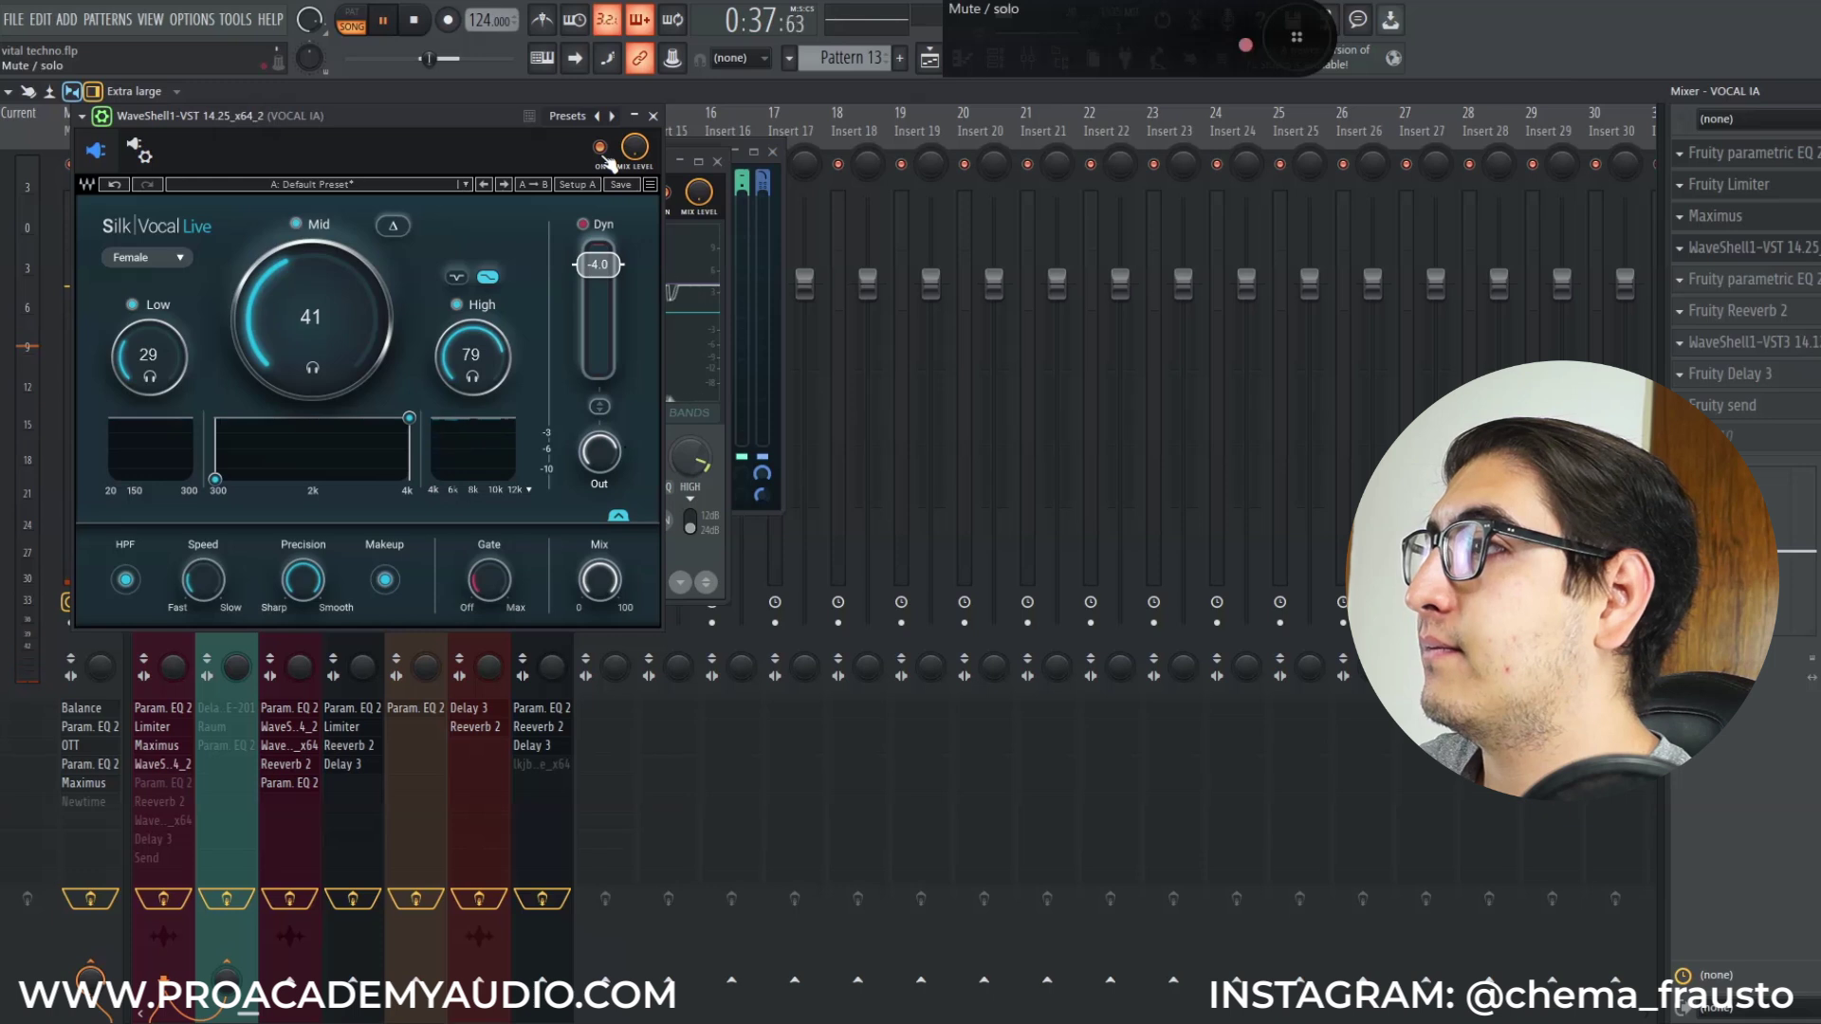
Compare vocal playback with Silk Vocal Live bypassed and switched back on, leaving it on.
{"action": "key", "text": "space"}
{"action": "left_click", "coordinate": [602, 153]}
{"action": "key", "text": "space"}
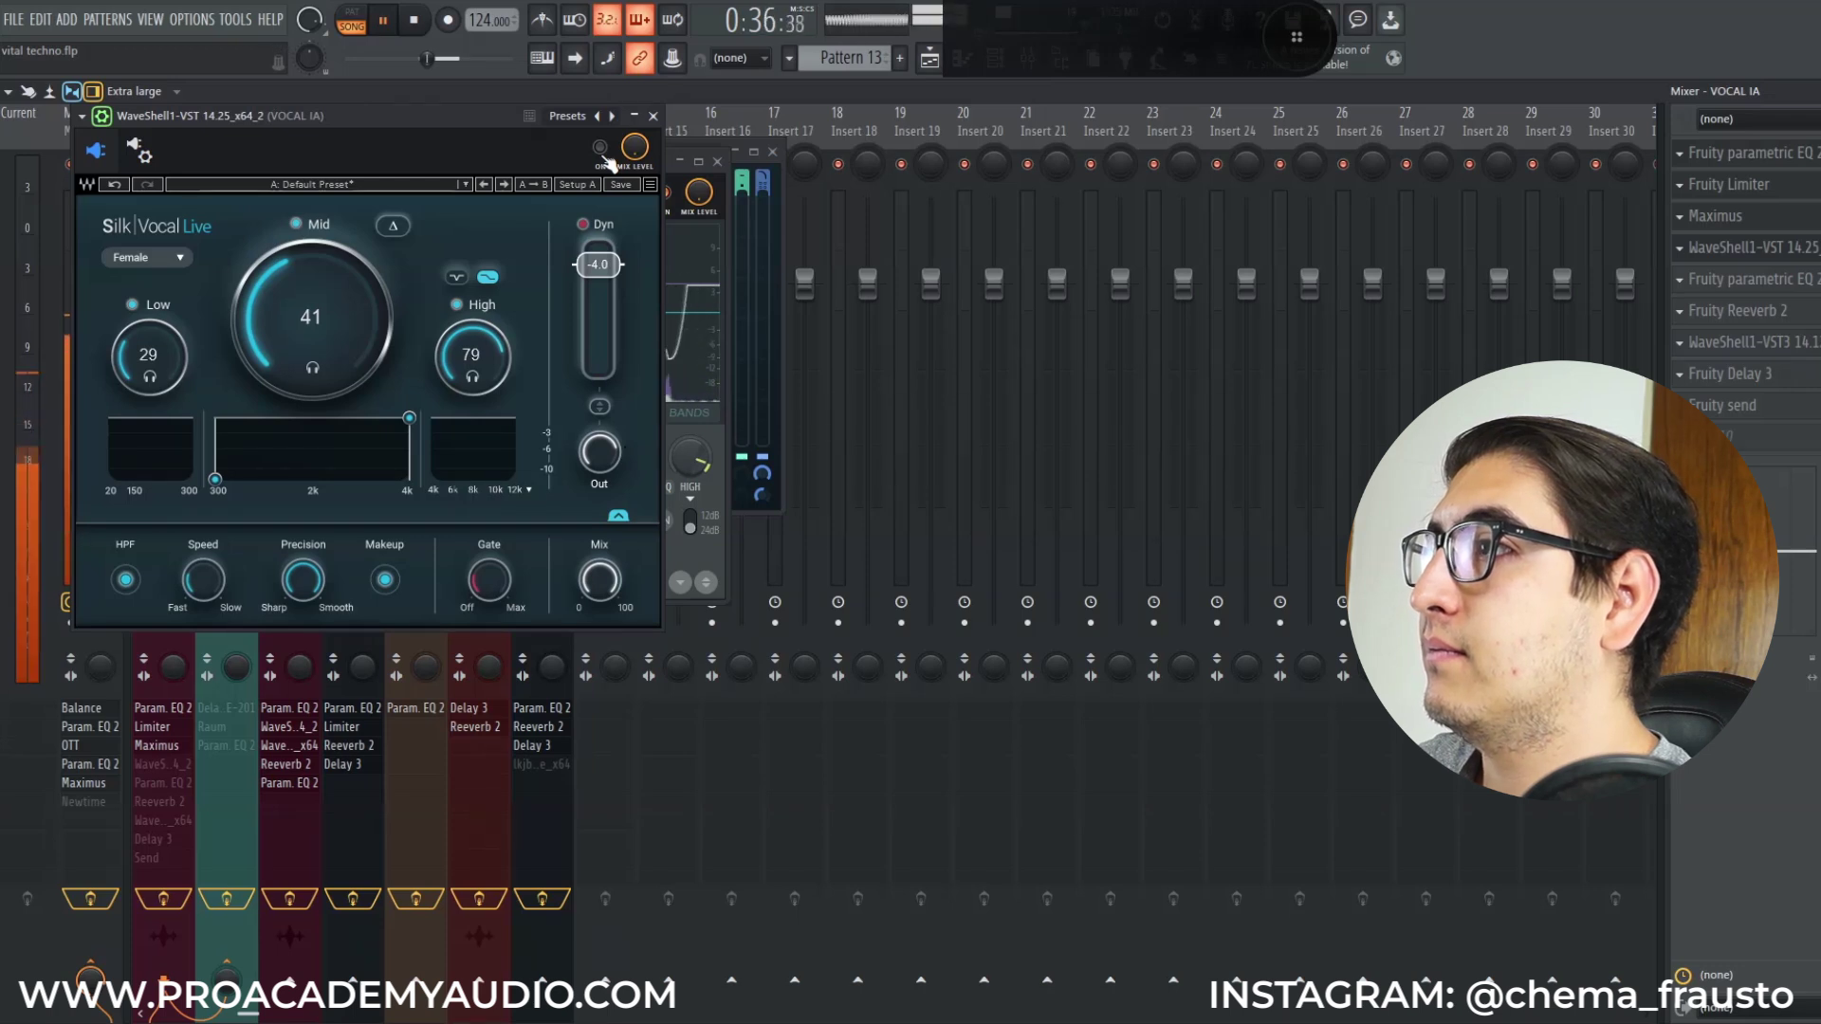
{"action": "key", "text": "space"}
{"action": "left_click", "coordinate": [602, 153]}
{"action": "key", "text": "space"}
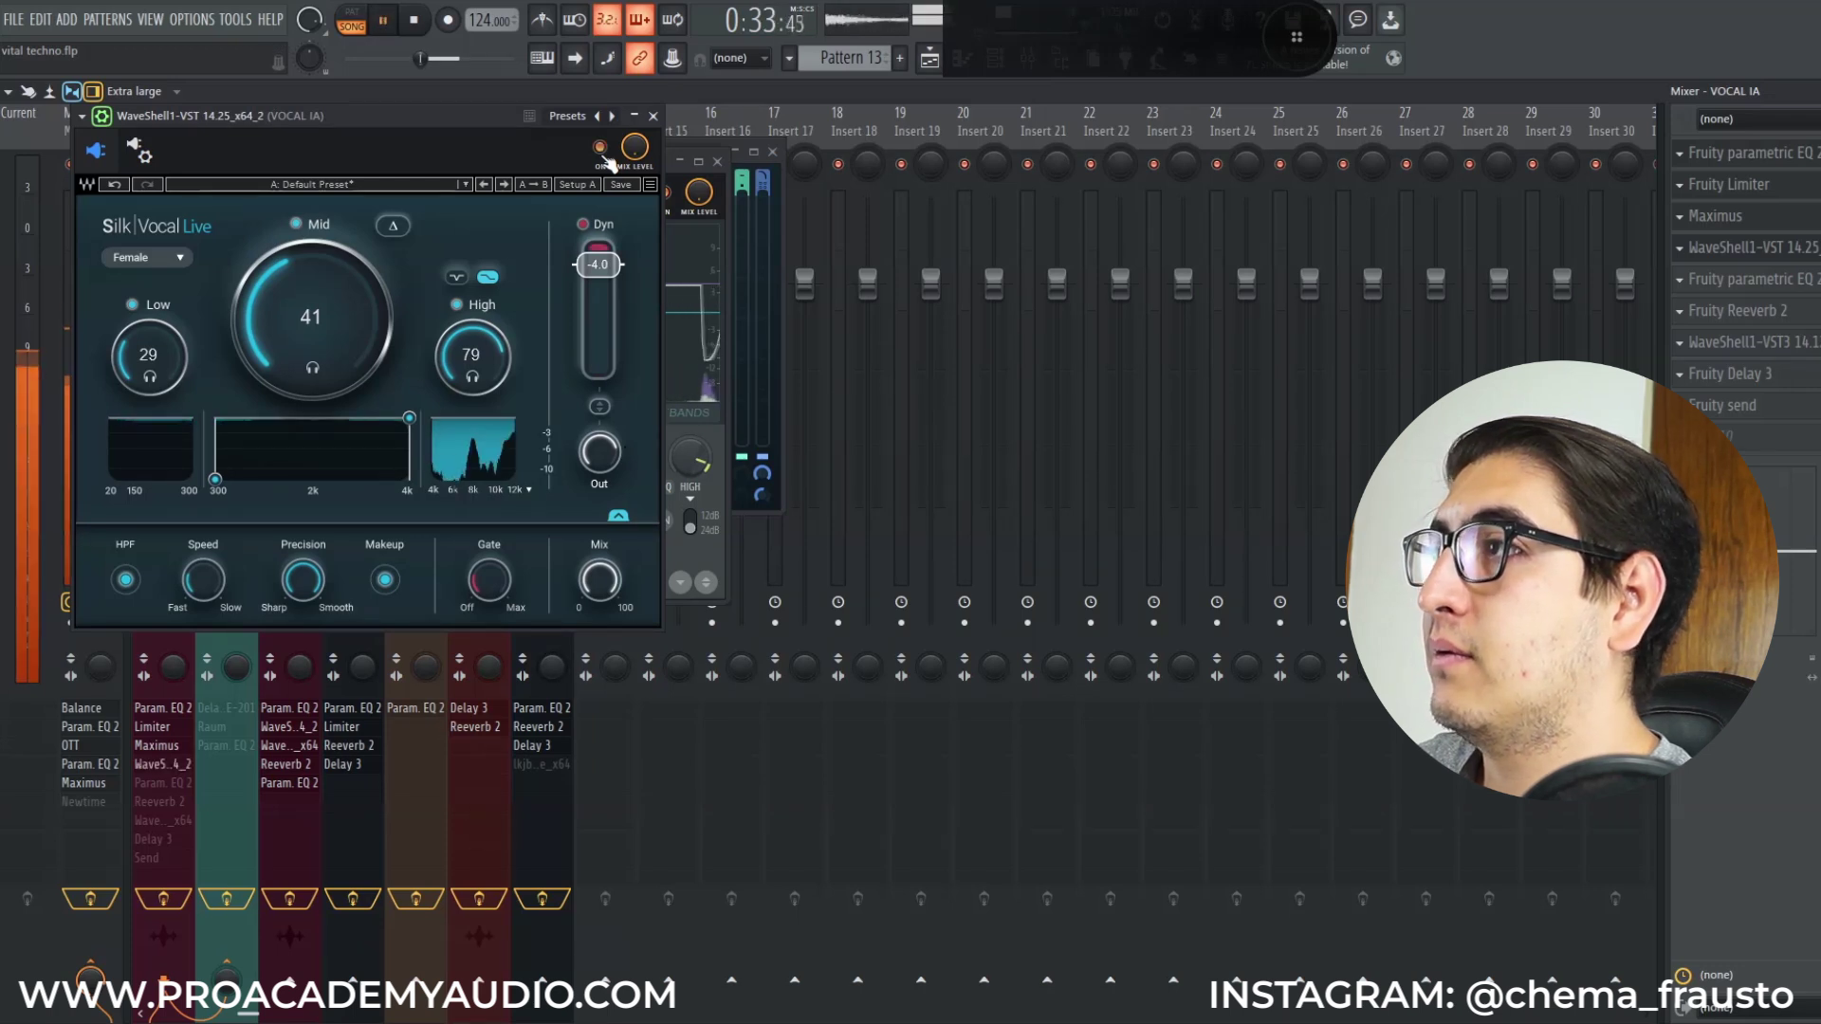
{"action": "key", "text": "space"}
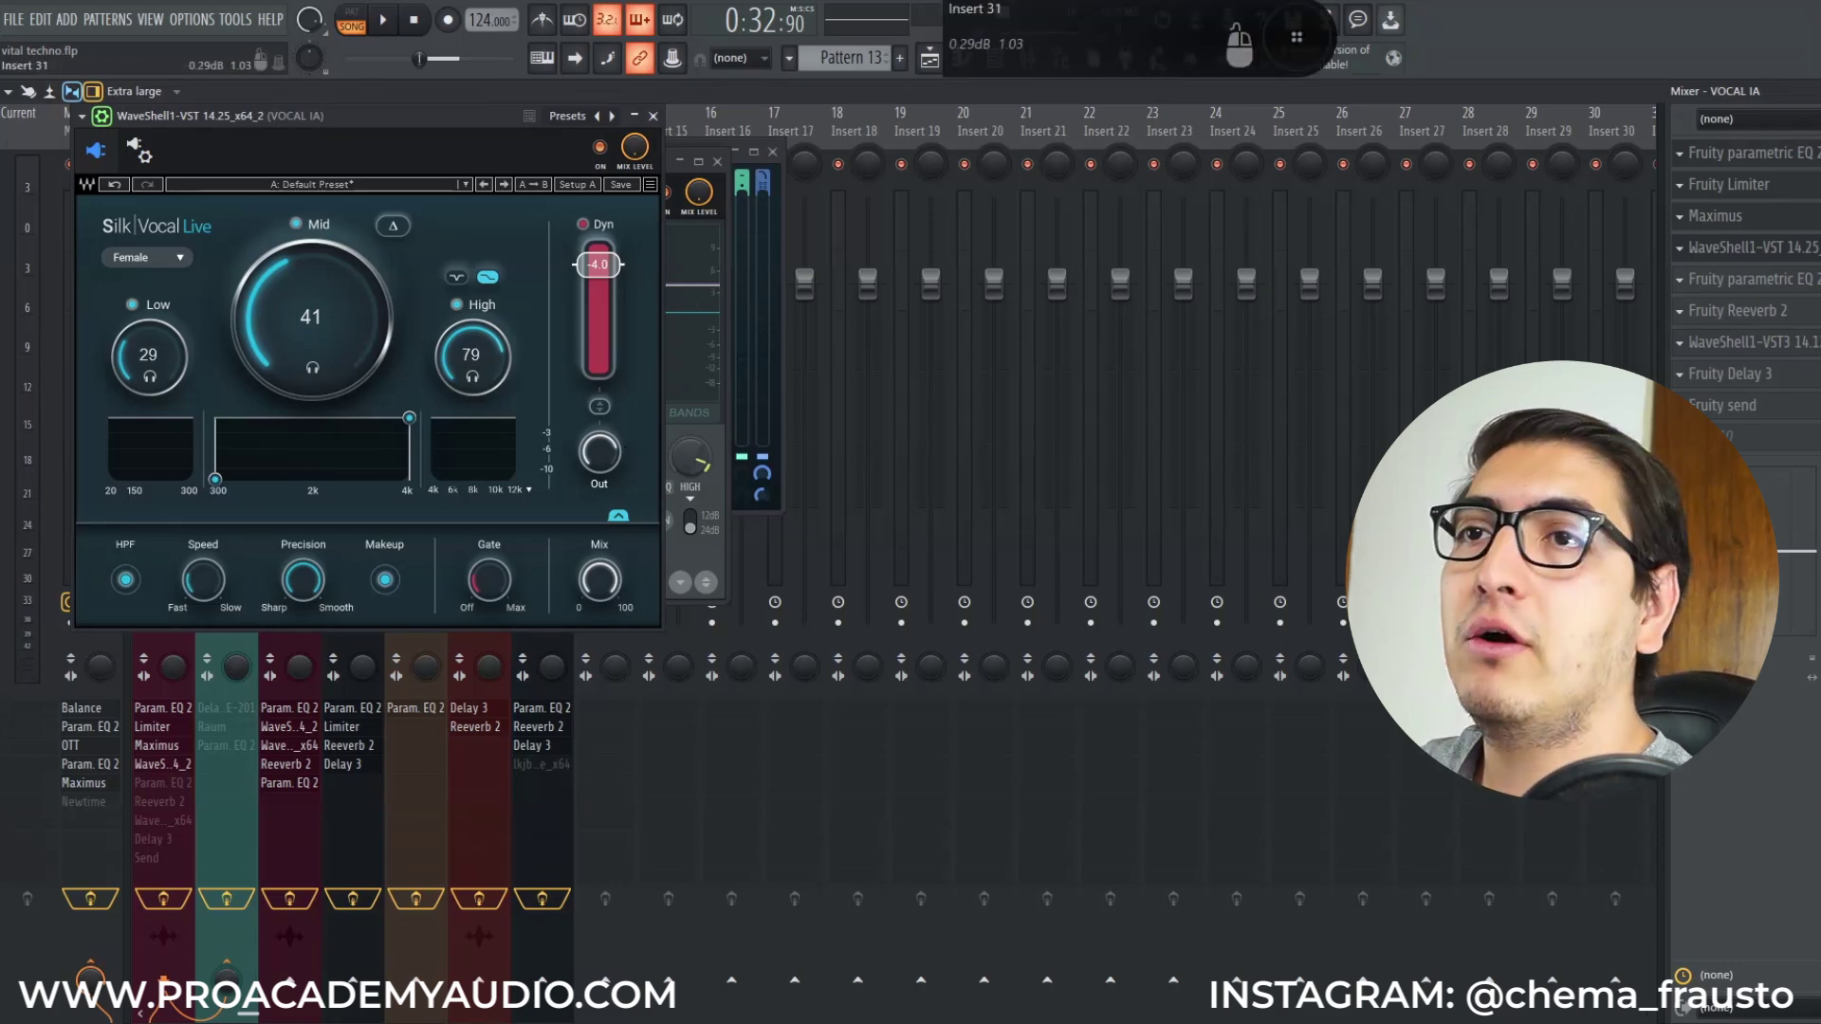
Enable and open the second Fruity parametric EQ 2 on VOCAL IA and compare vocal playback with it bypassed and on, leaving it on.
{"action": "left_click", "coordinate": [1805, 294]}
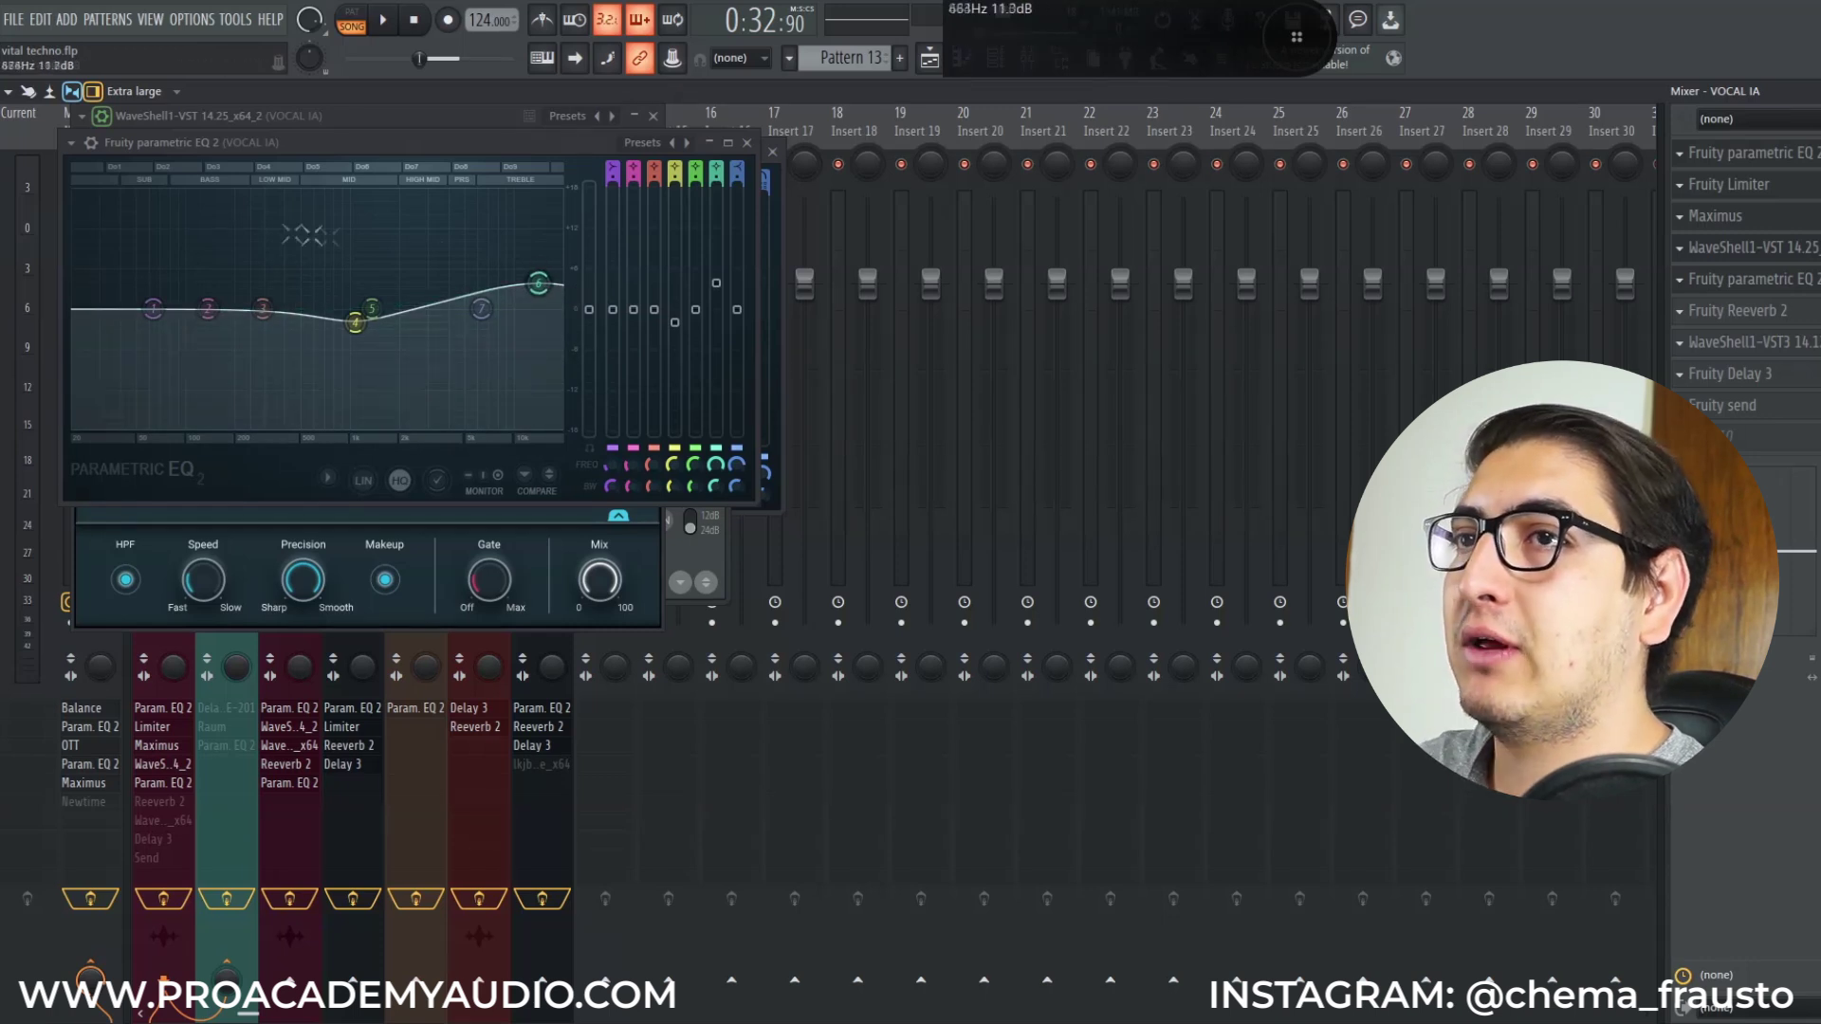
{"action": "left_click", "coordinate": [92, 144]}
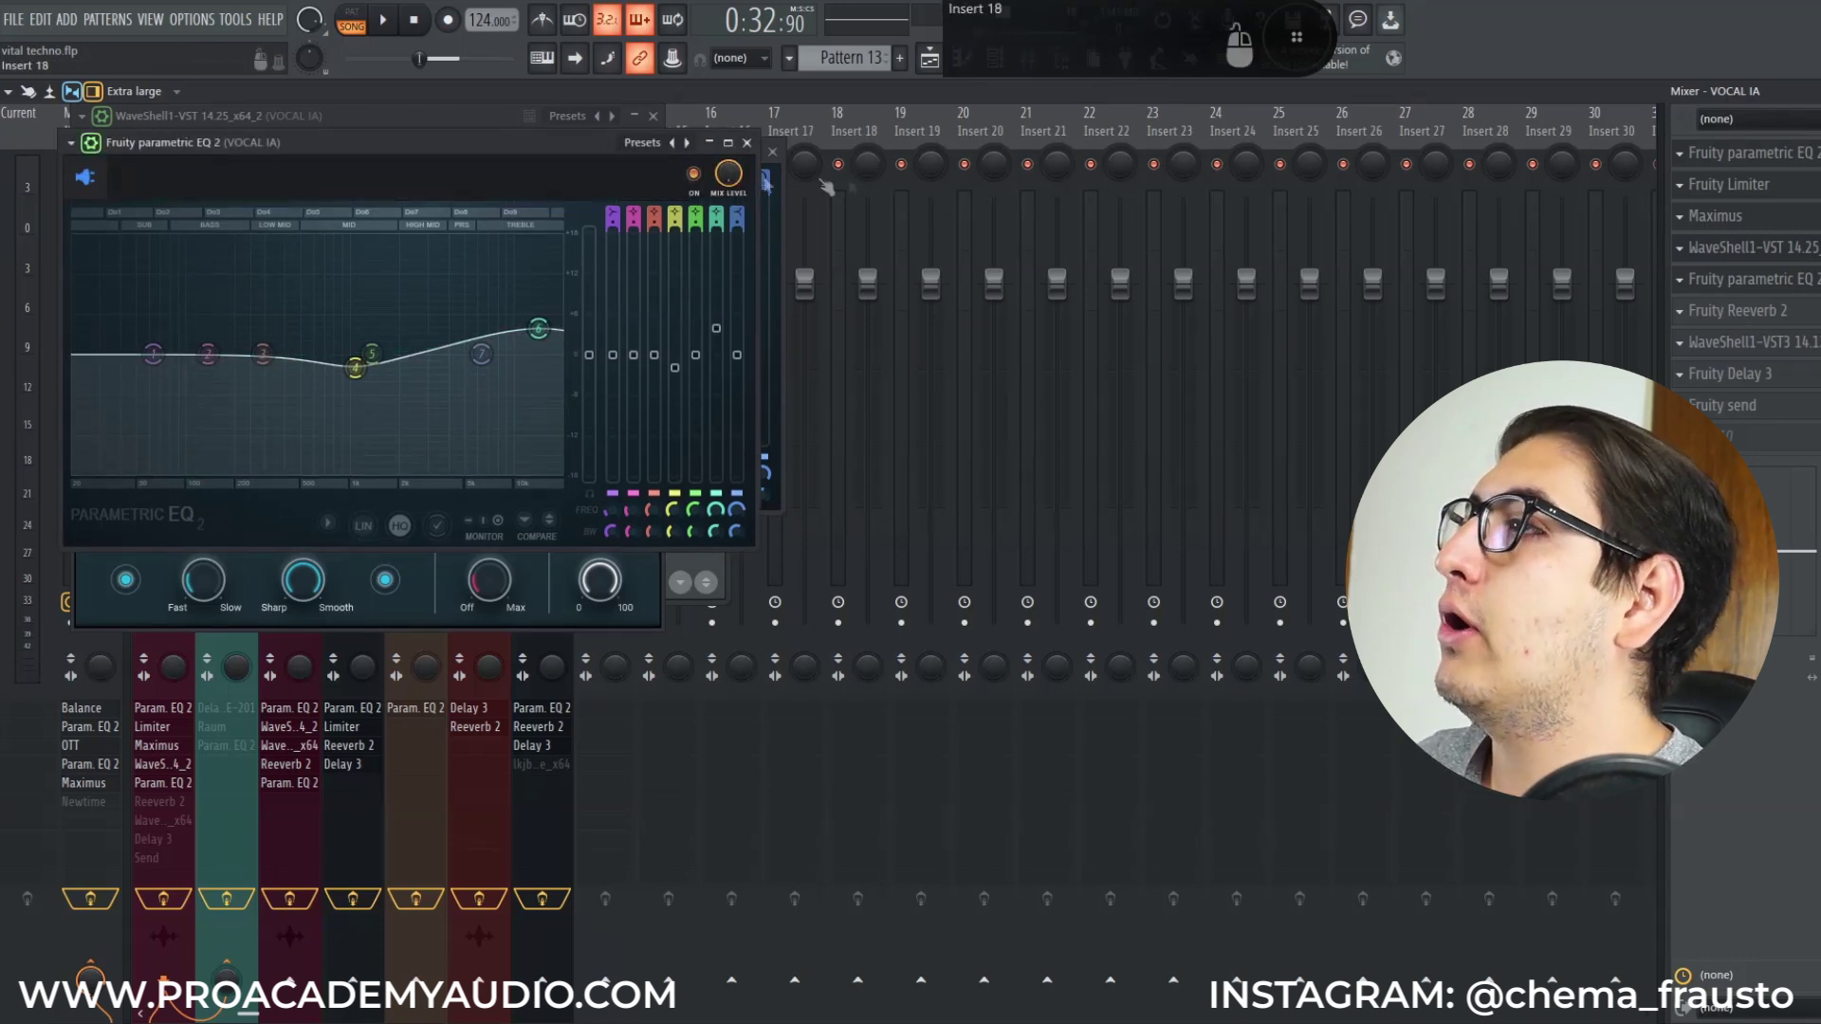
{"action": "key", "text": "space"}
{"action": "left_click", "coordinate": [693, 173]}
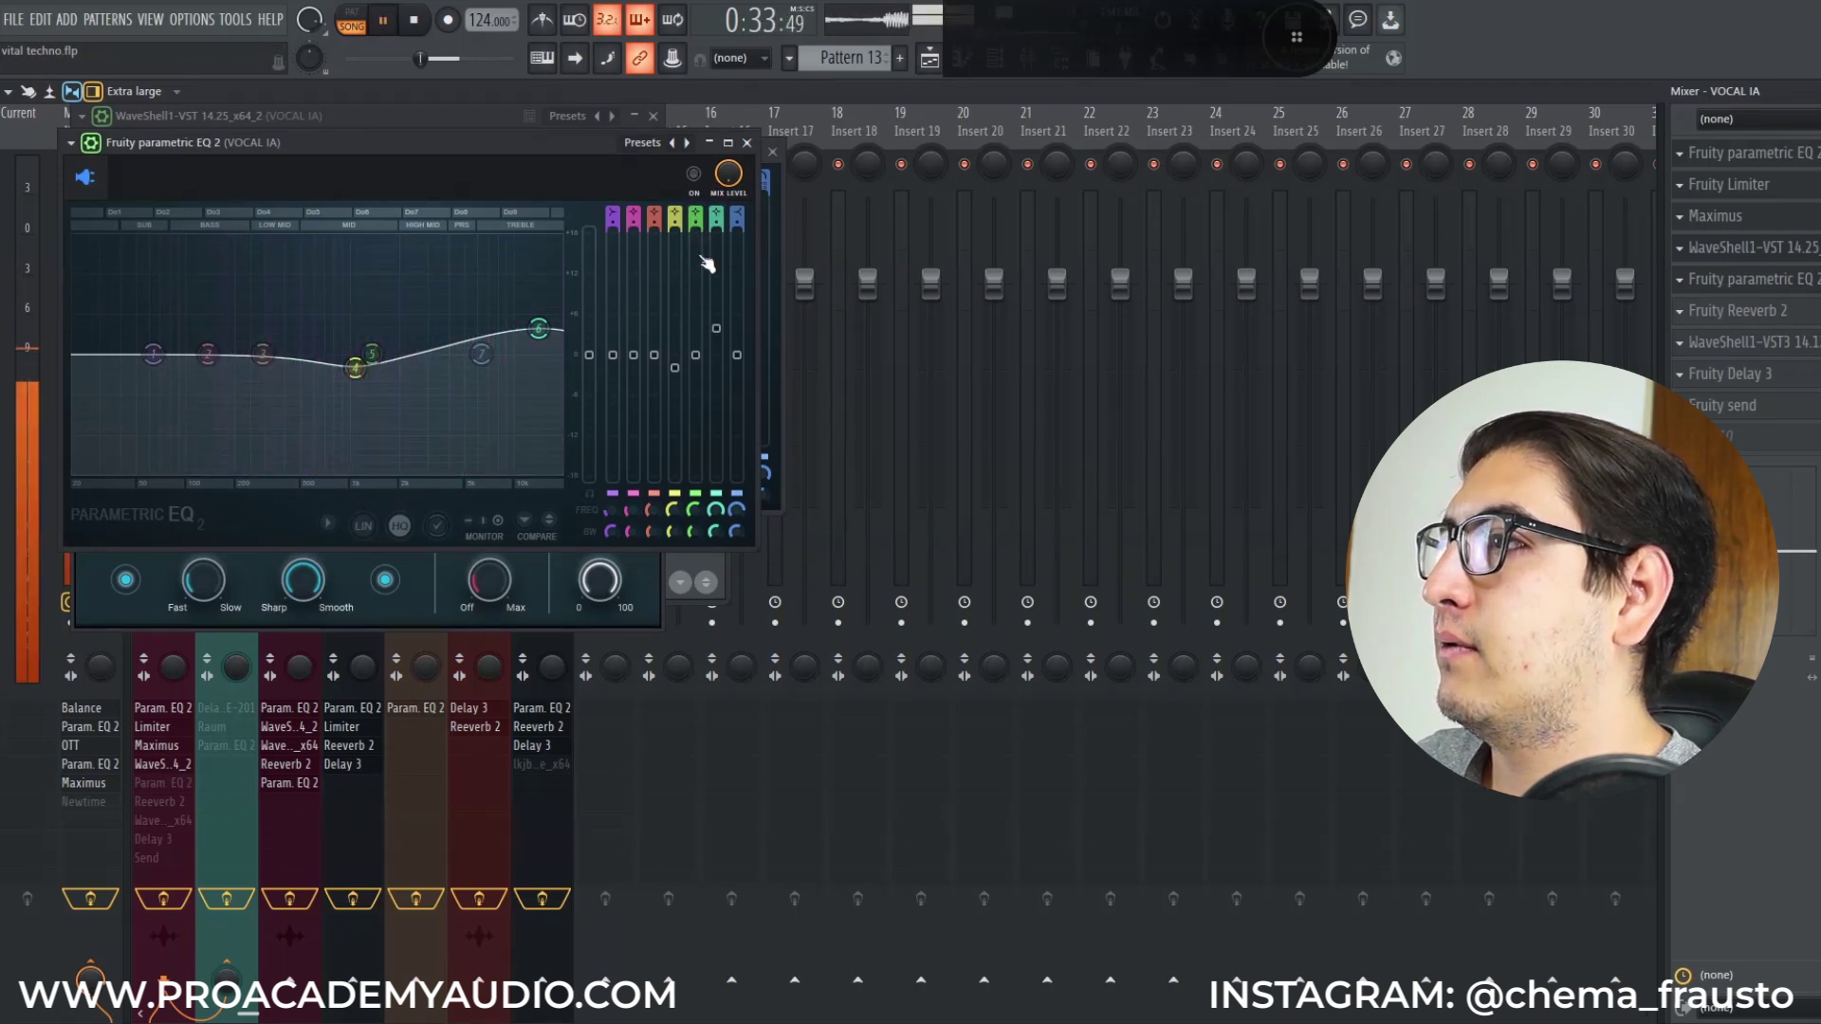
{"action": "left_click", "coordinate": [702, 182]}
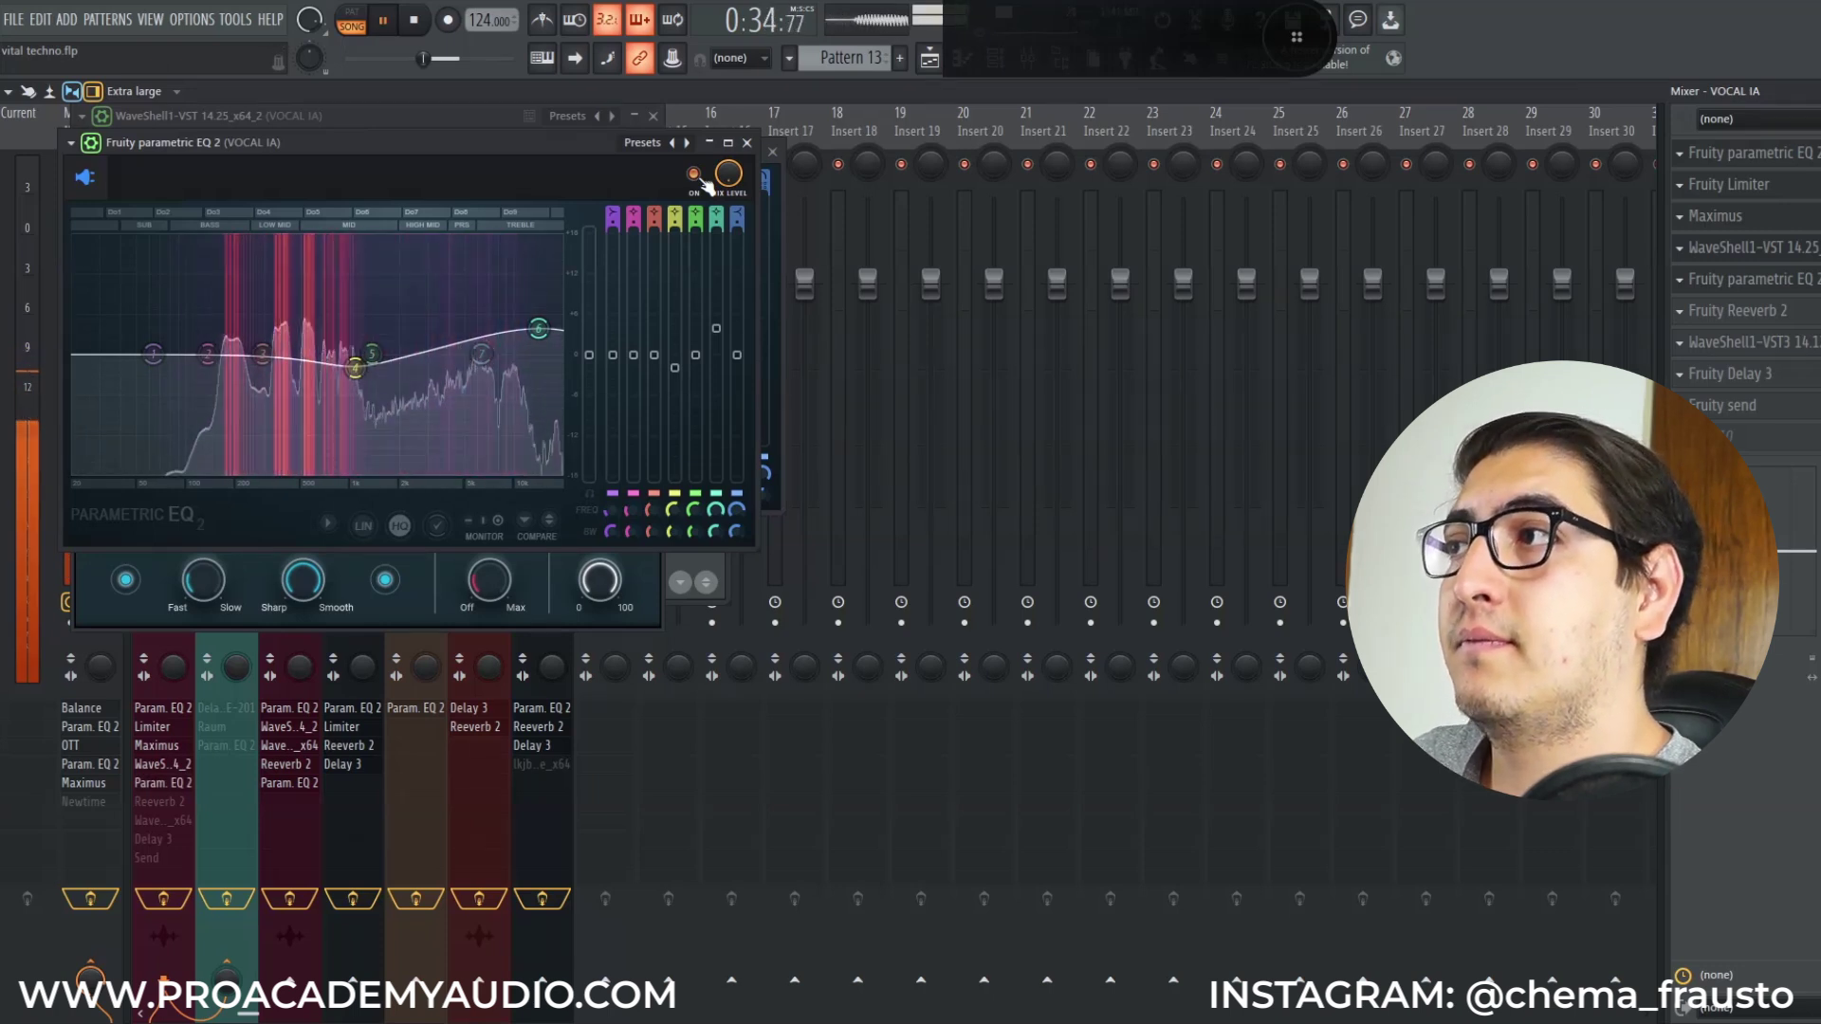
{"action": "key", "text": "space"}
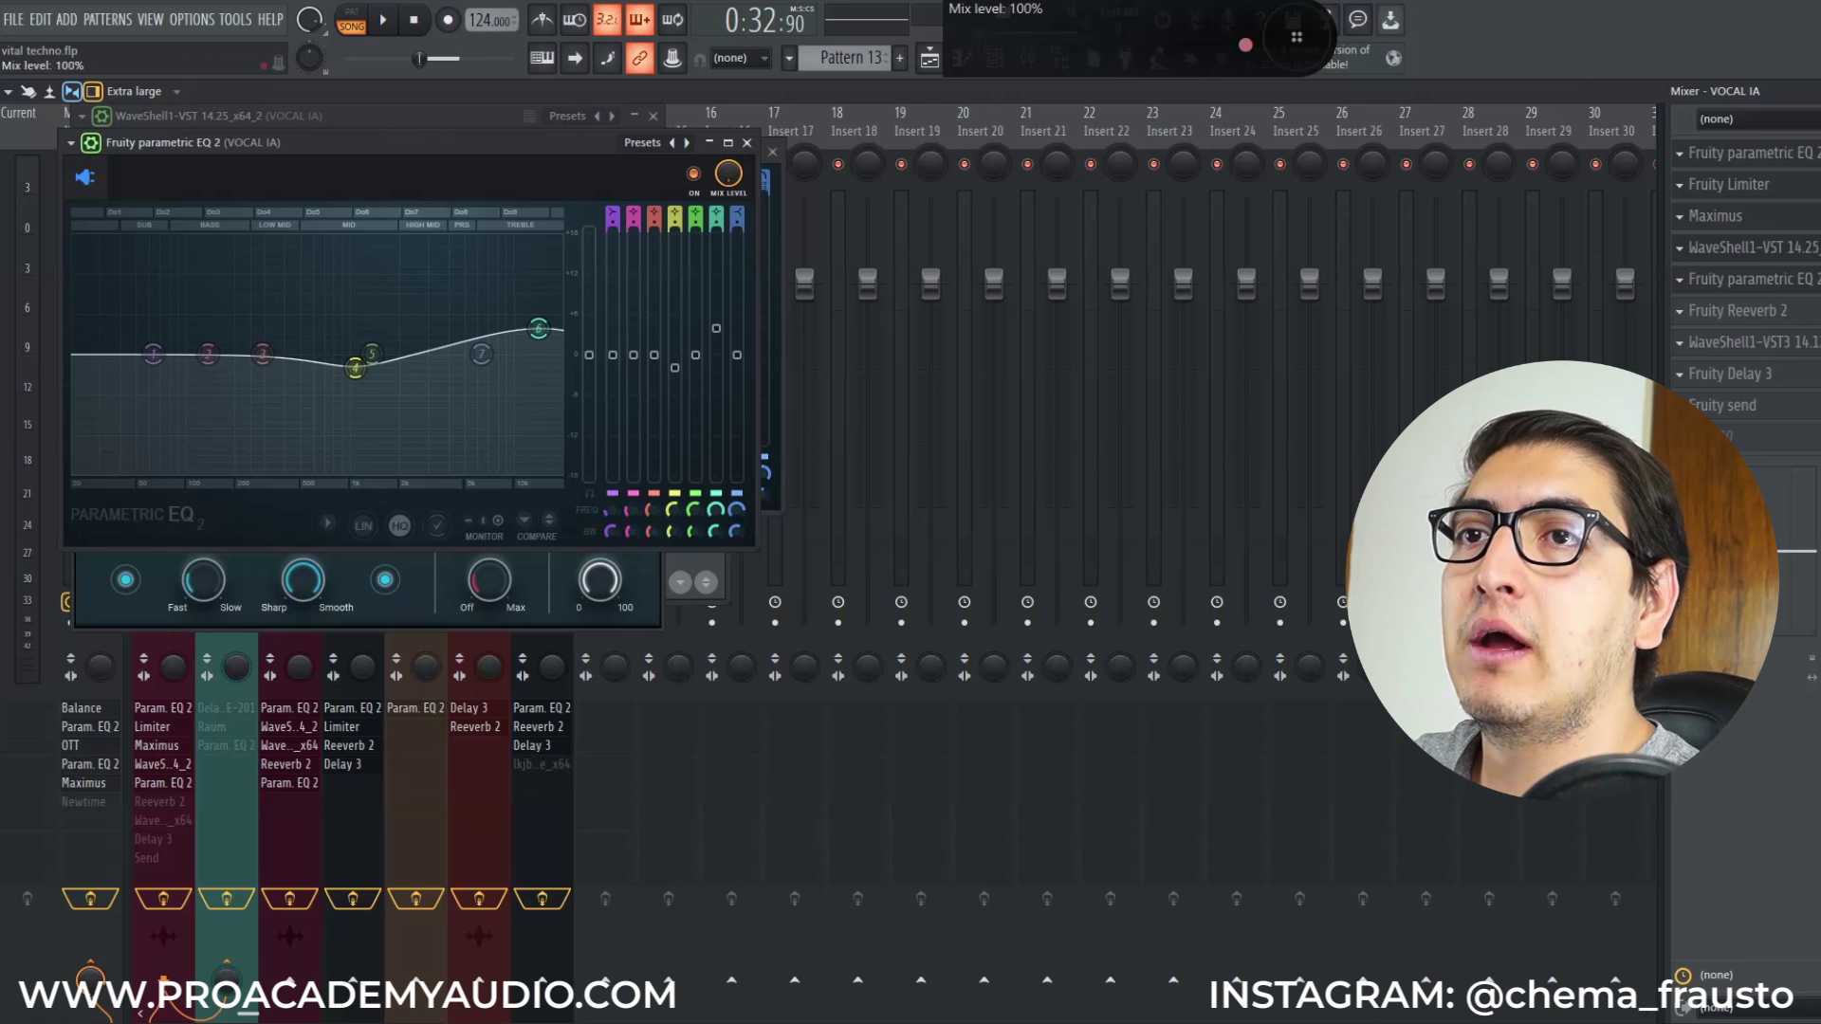
Enable and open Fruity Reeverb 2 on the VOCAL IA track and play the vocal through the reverb.
{"action": "left_click", "coordinate": [1798, 312]}
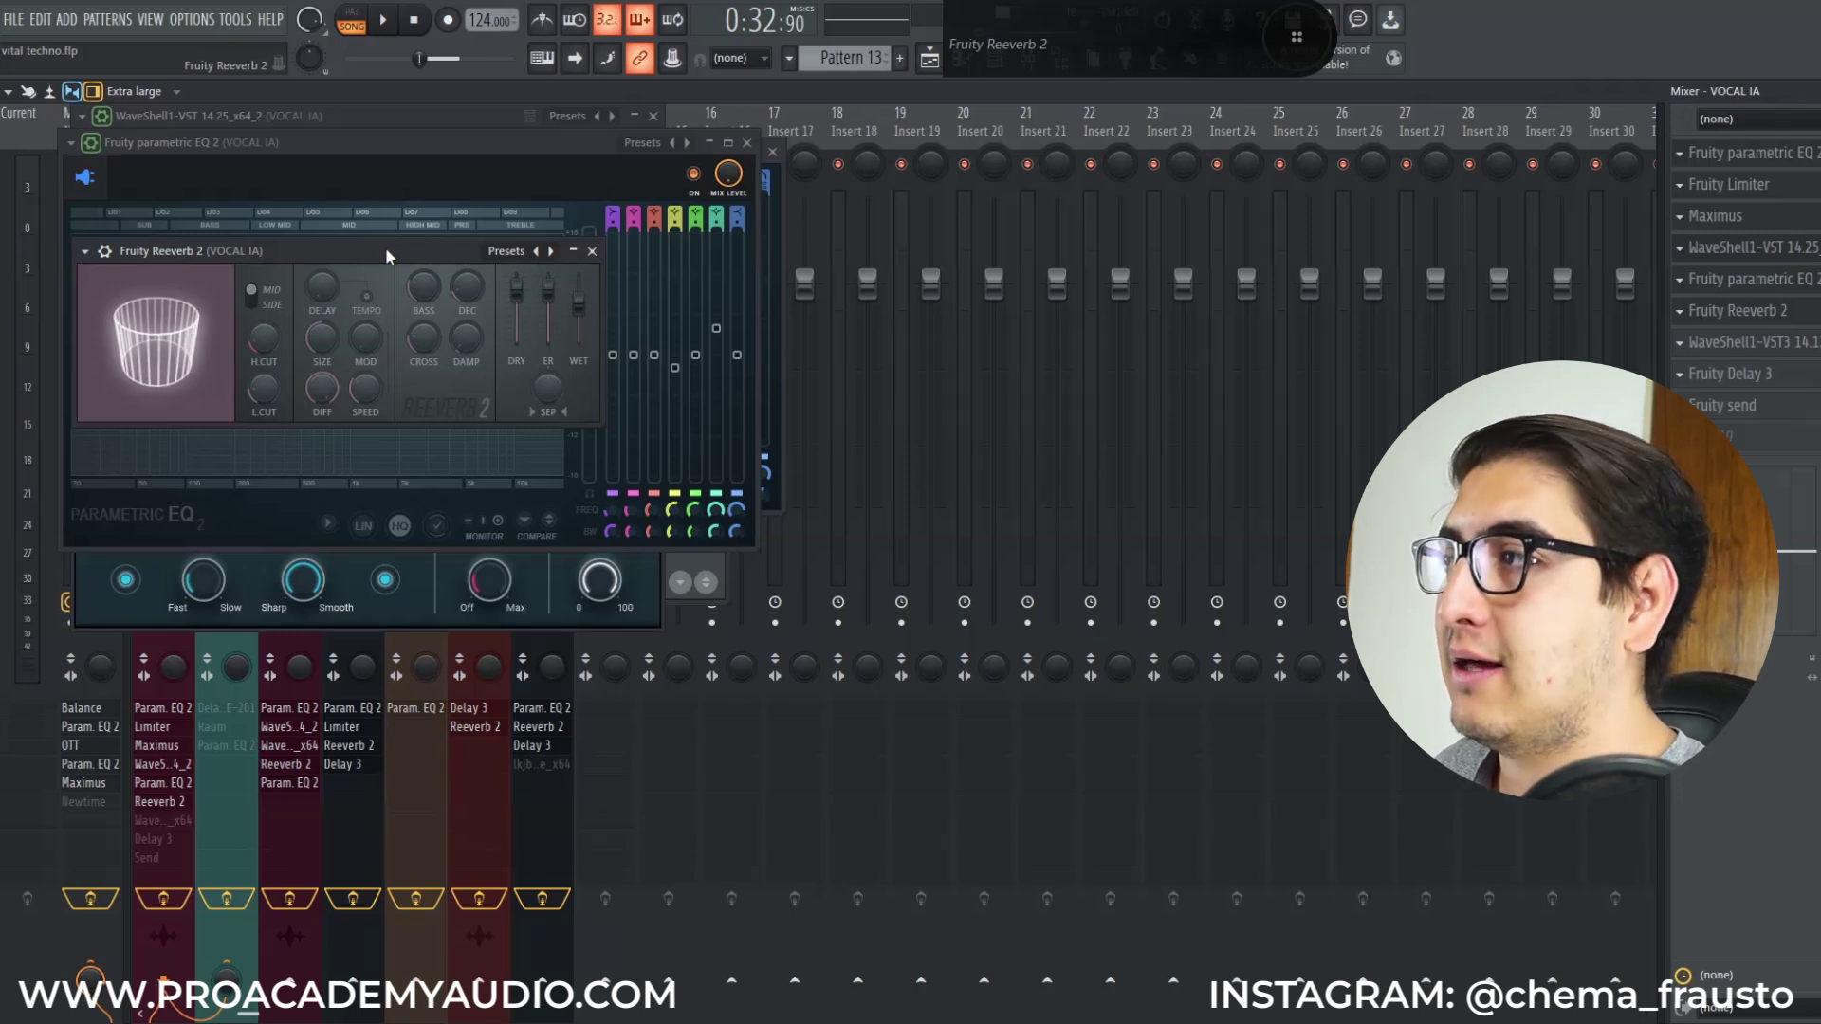
{"action": "key", "text": "space"}
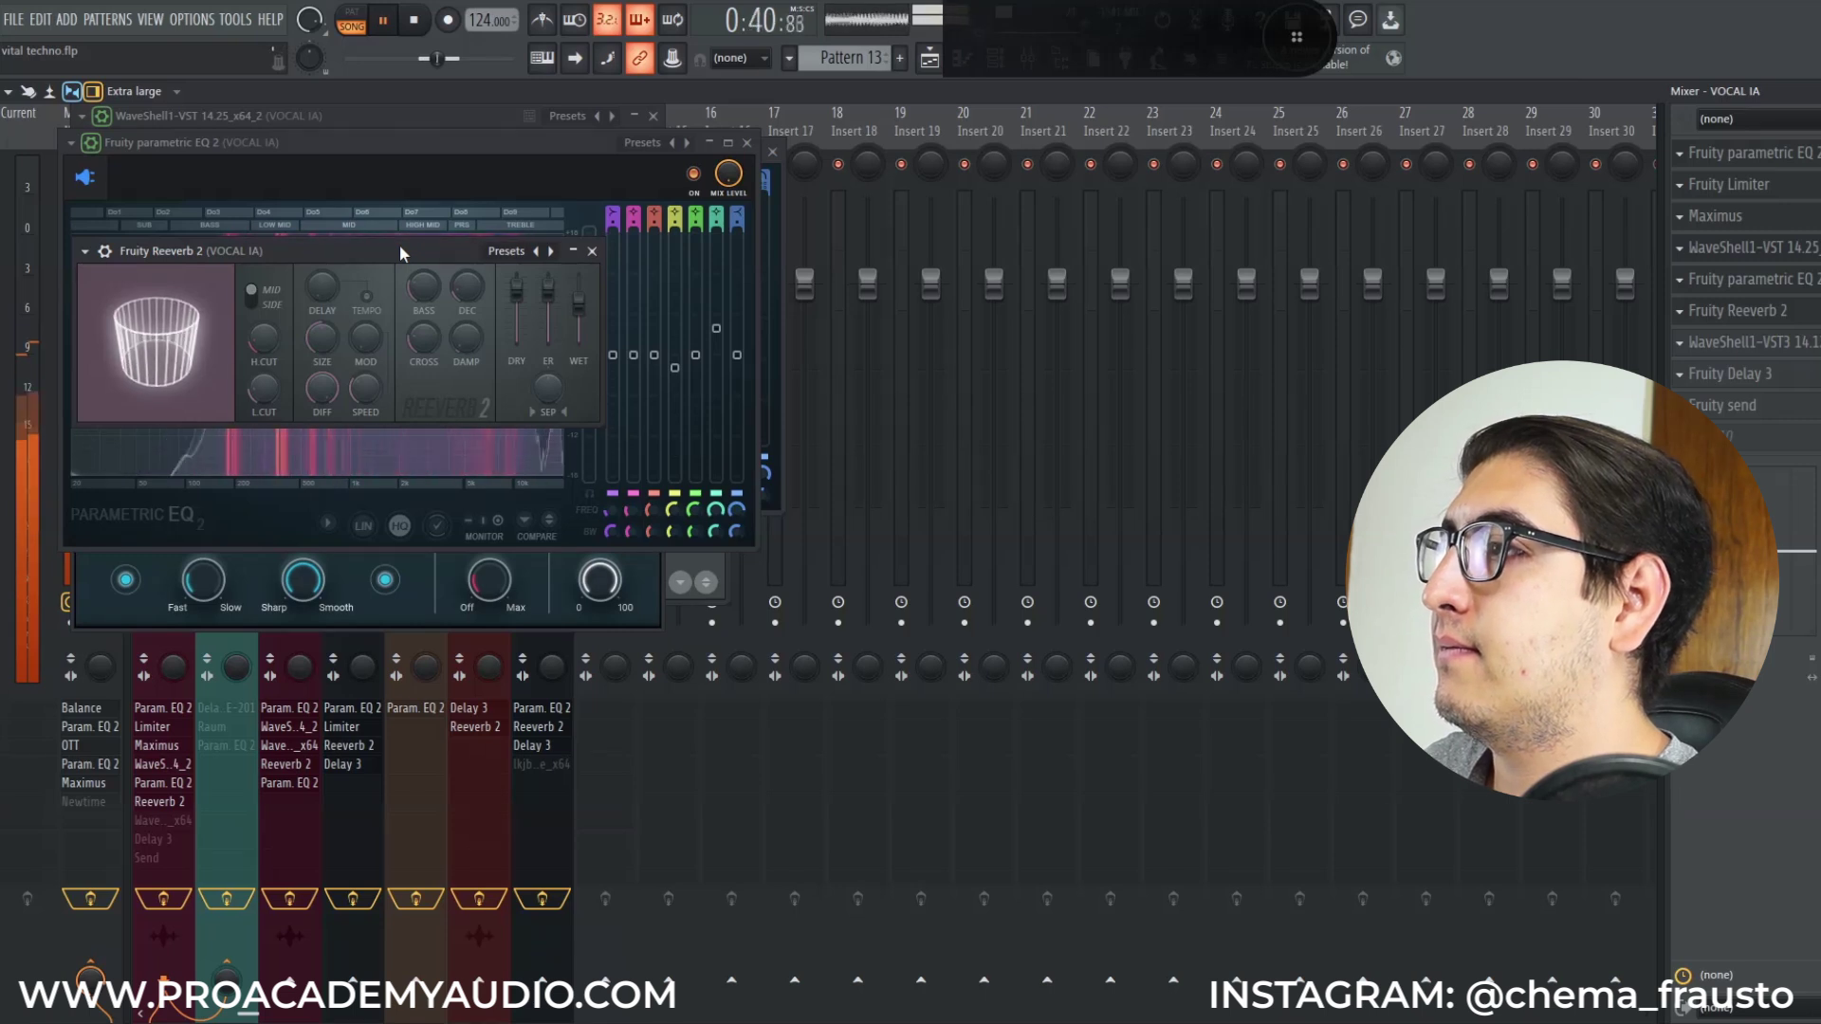
{"action": "key", "text": "space"}
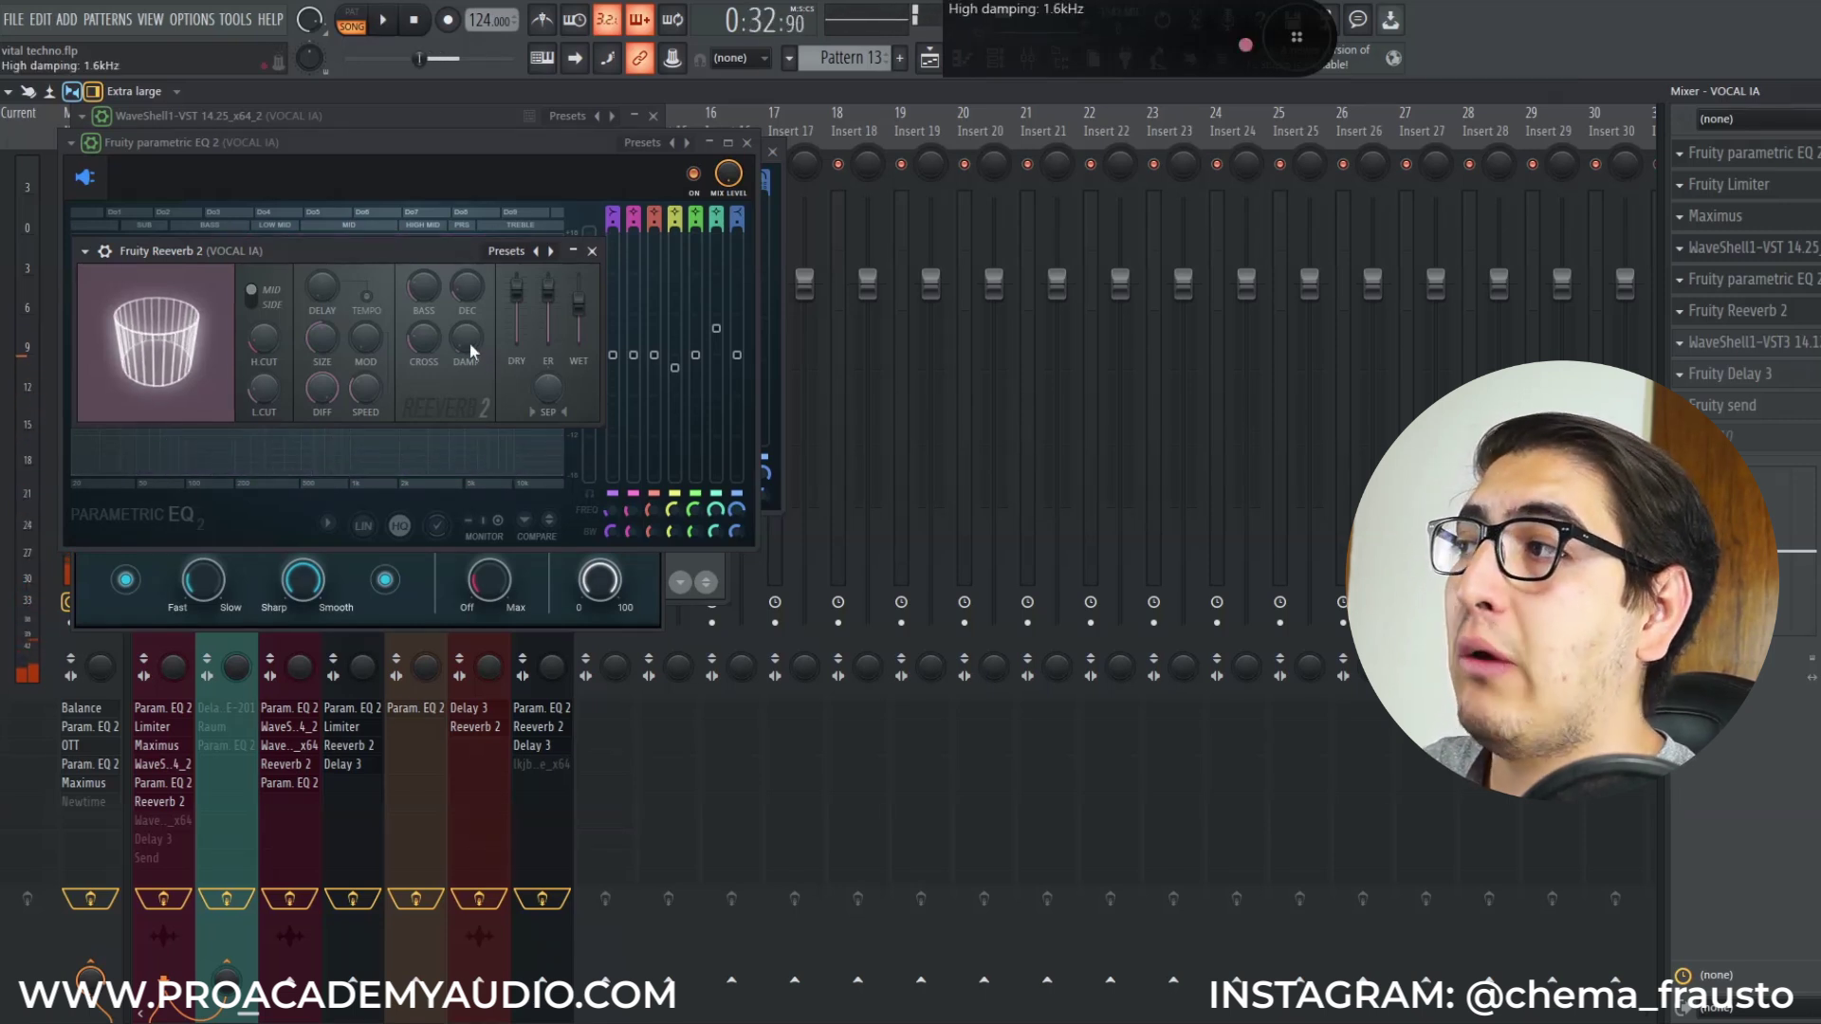
{"action": "mouse_move", "coordinate": [274, 338]}
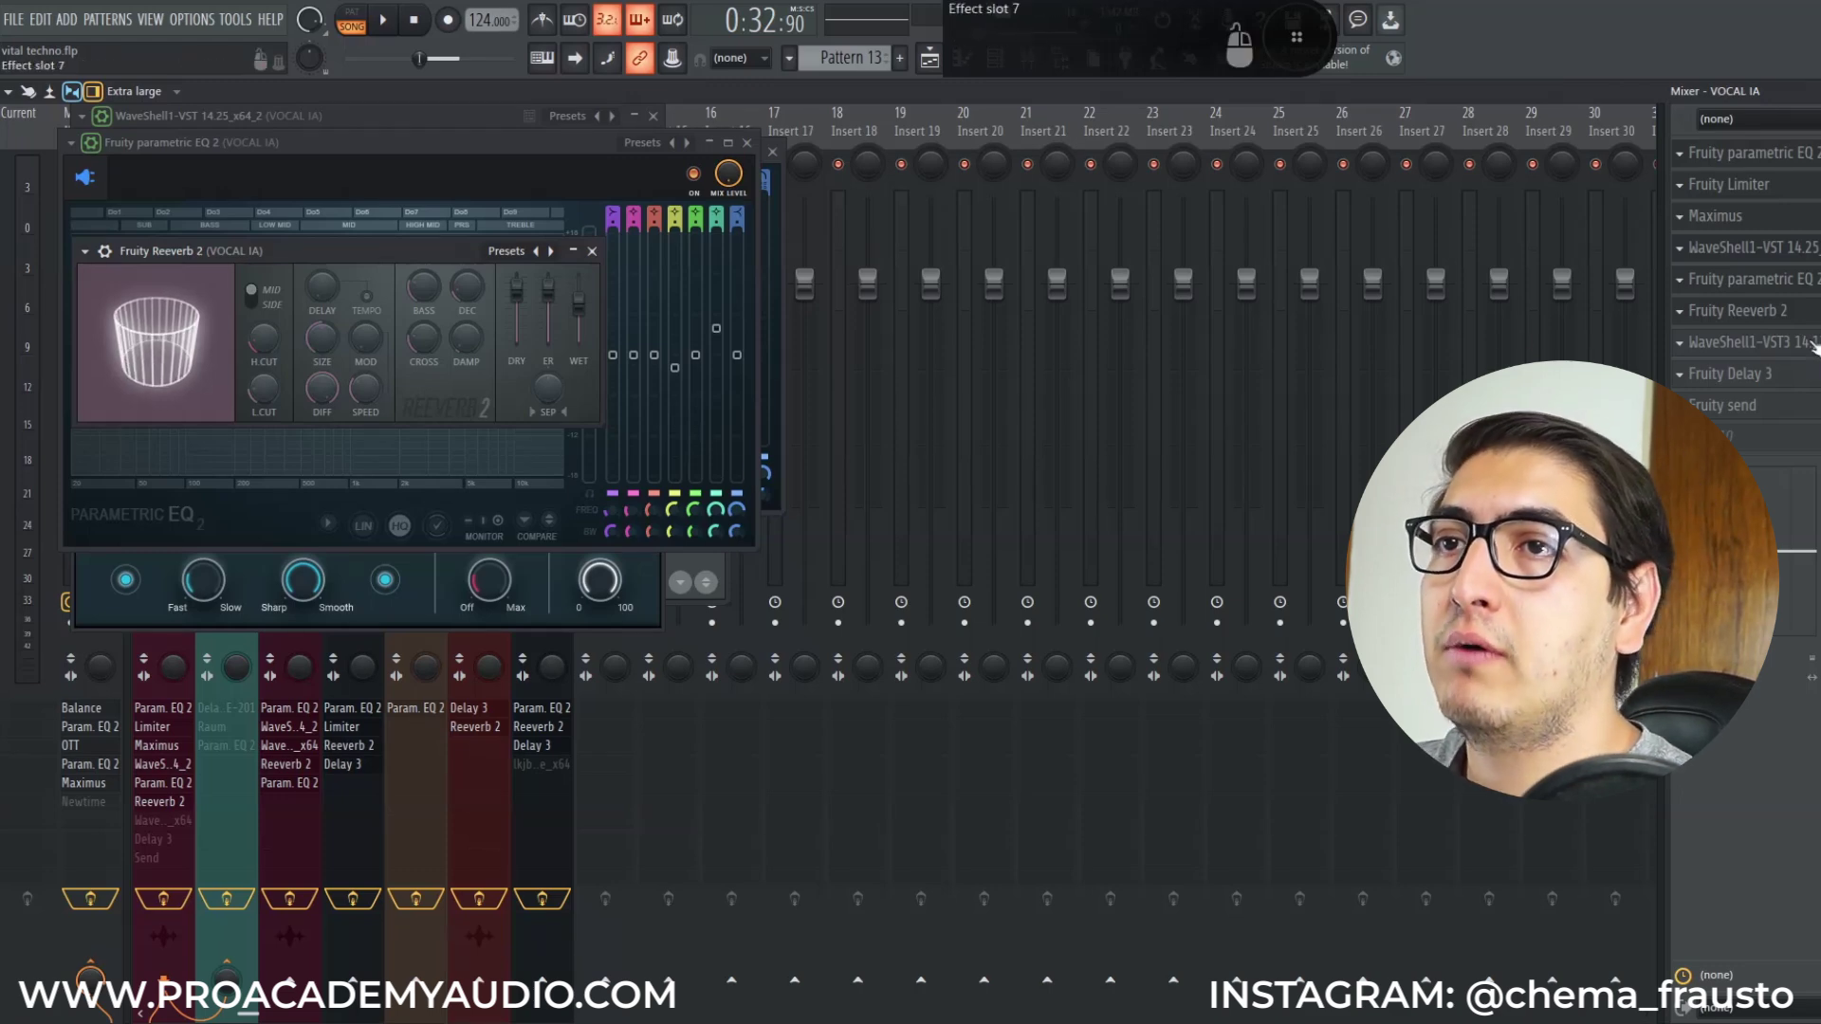
Enable and open the Waves Doubler on VOCAL IA, switch off voices 1 and 3, and play the direct signal alone.
{"action": "left_click", "coordinate": [1804, 349]}
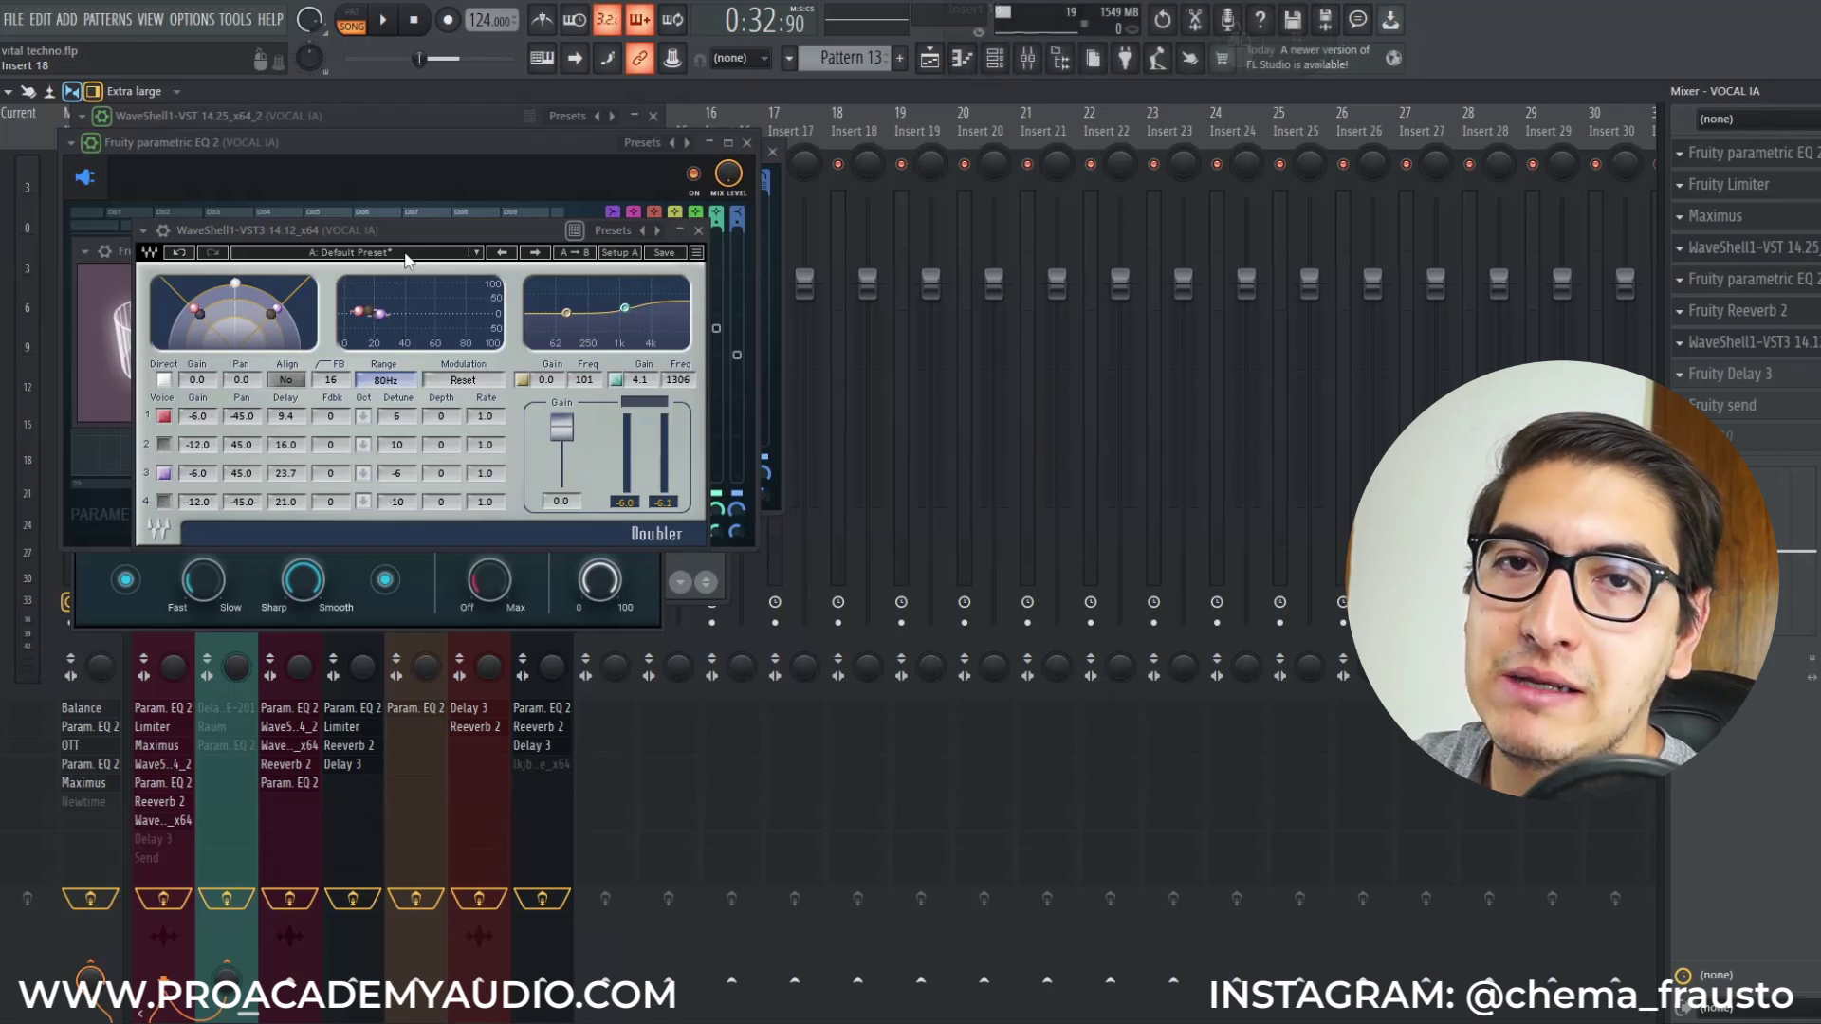
{"action": "left_click", "coordinate": [163, 415]}
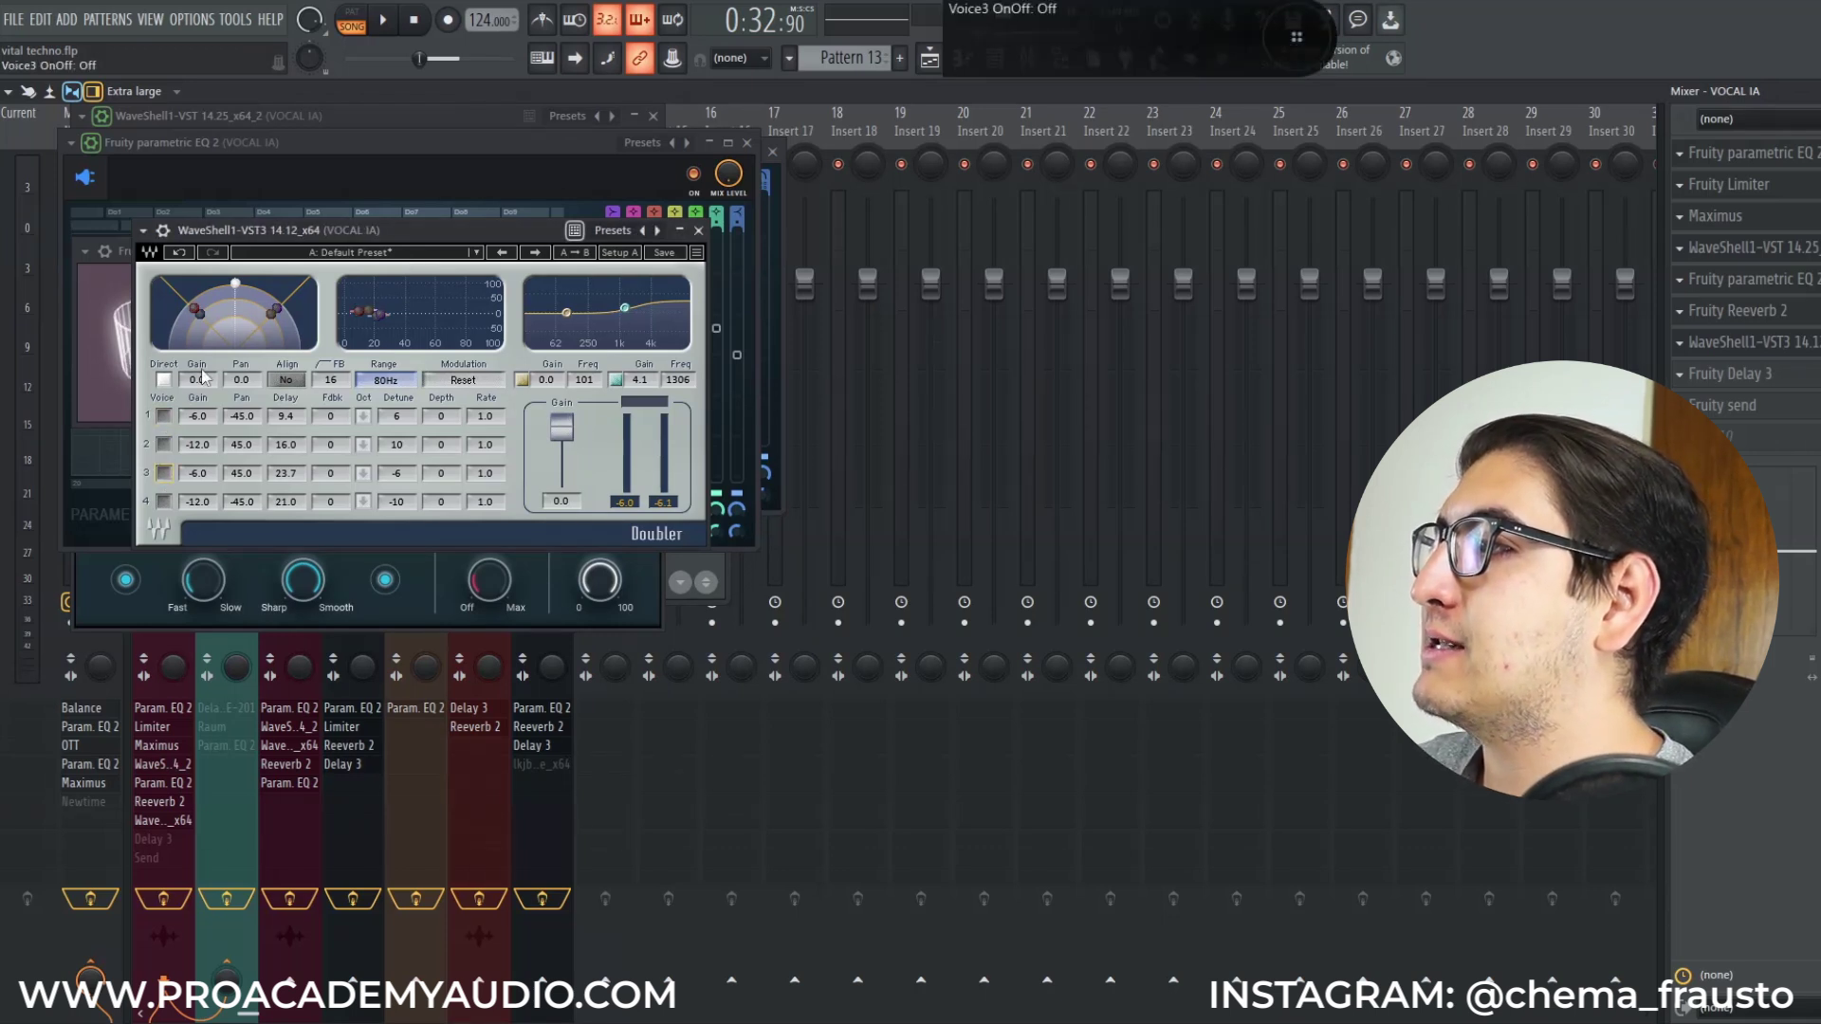
{"action": "key", "text": "space"}
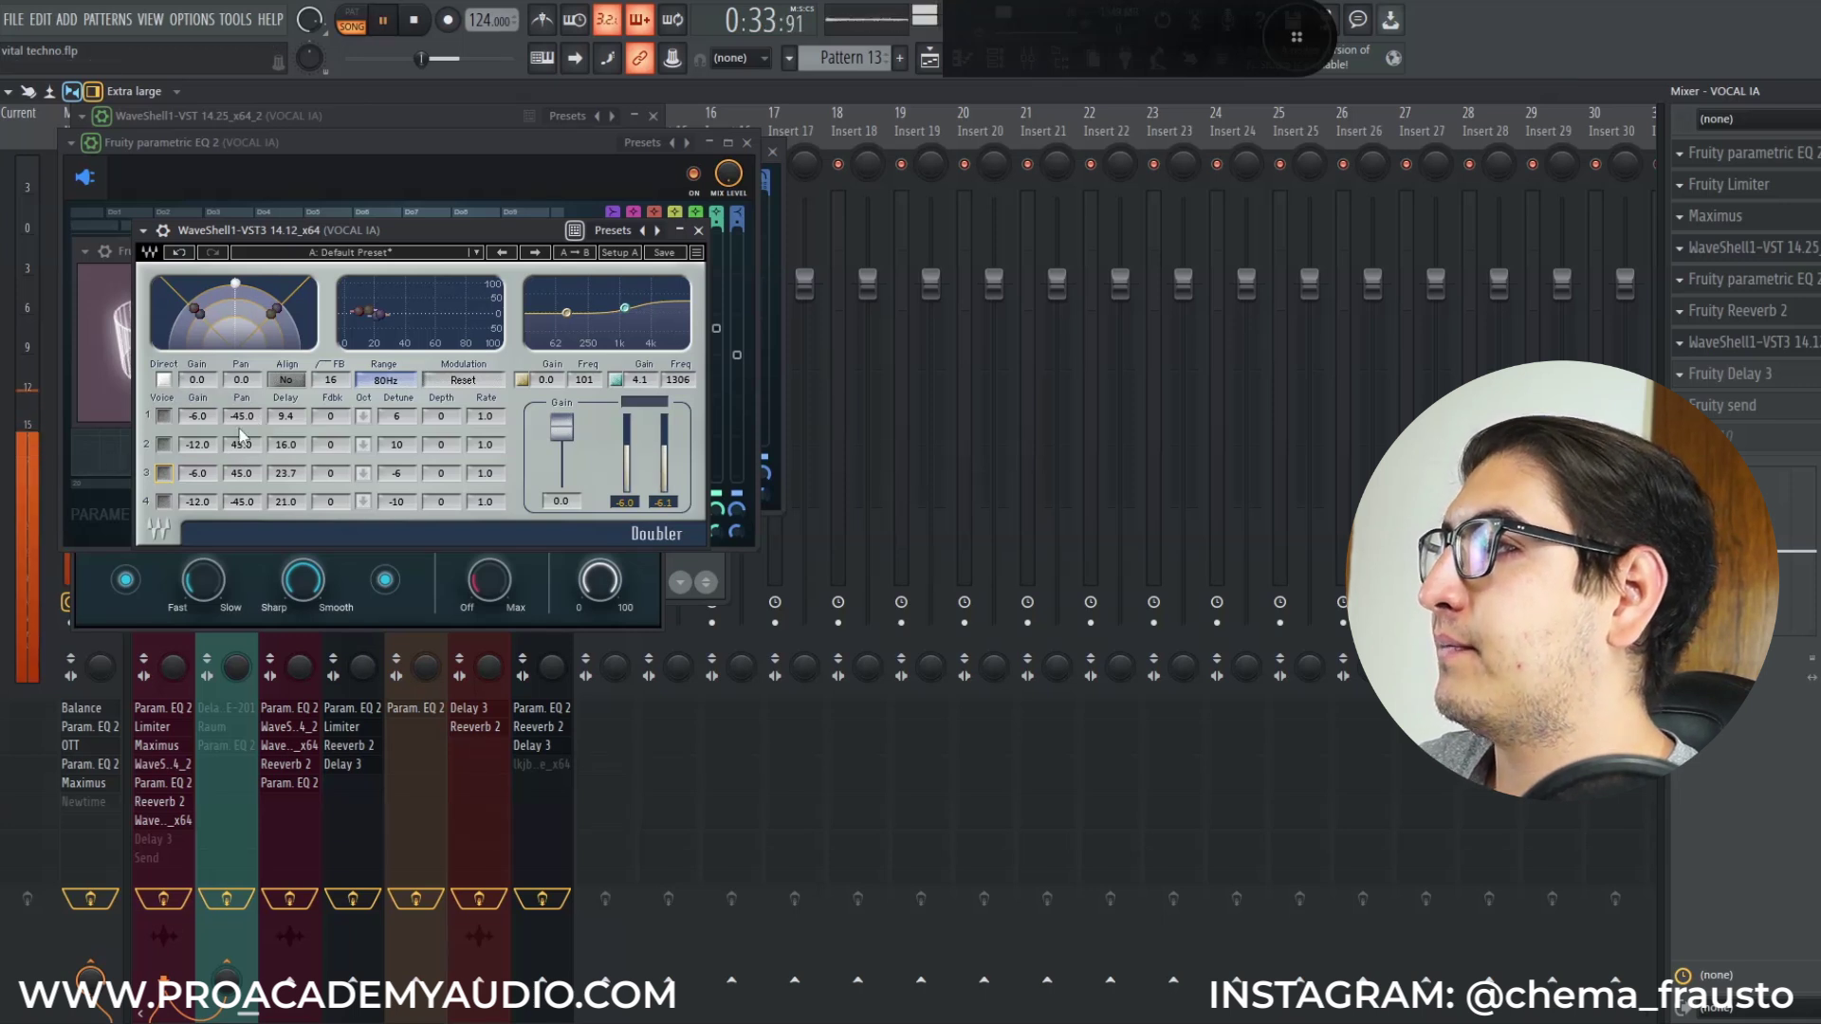
{"action": "key", "text": "space"}
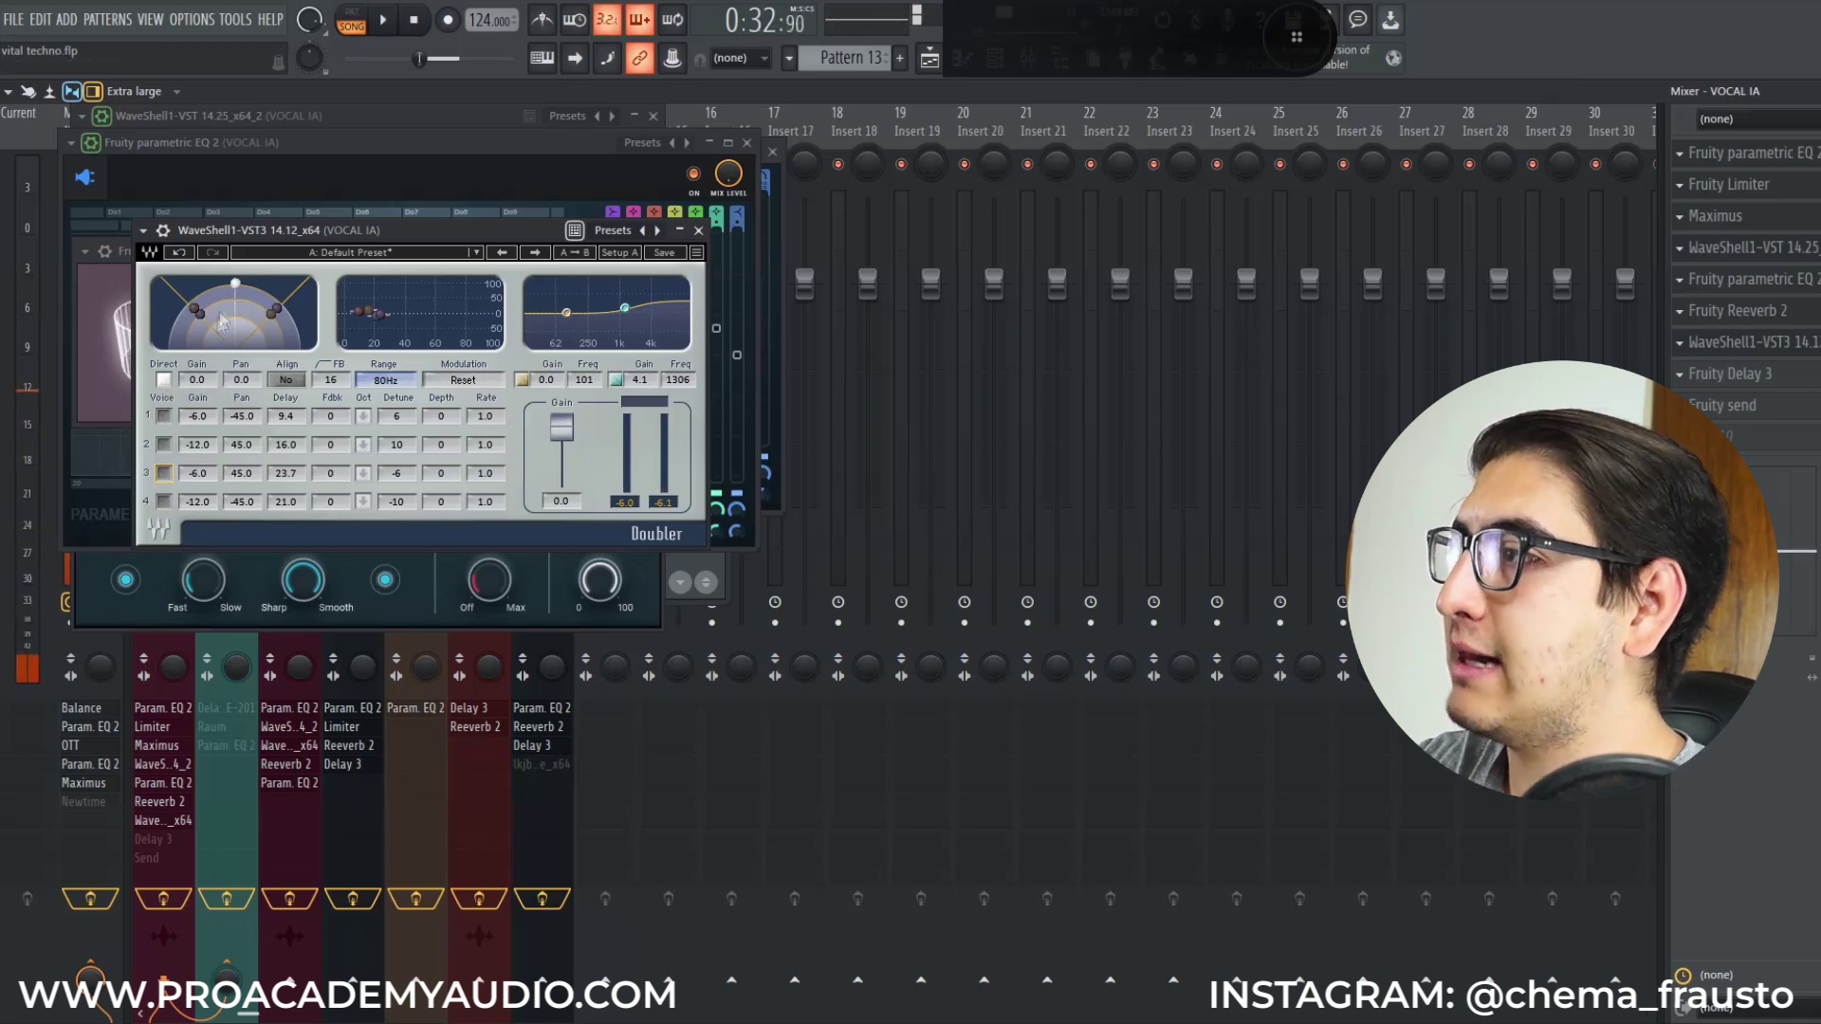
Switch Doubler voice 1 on and the direct signal off, and play the vocal with that voice alone.
{"action": "left_click", "coordinate": [165, 418]}
{"action": "left_click", "coordinate": [168, 381]}
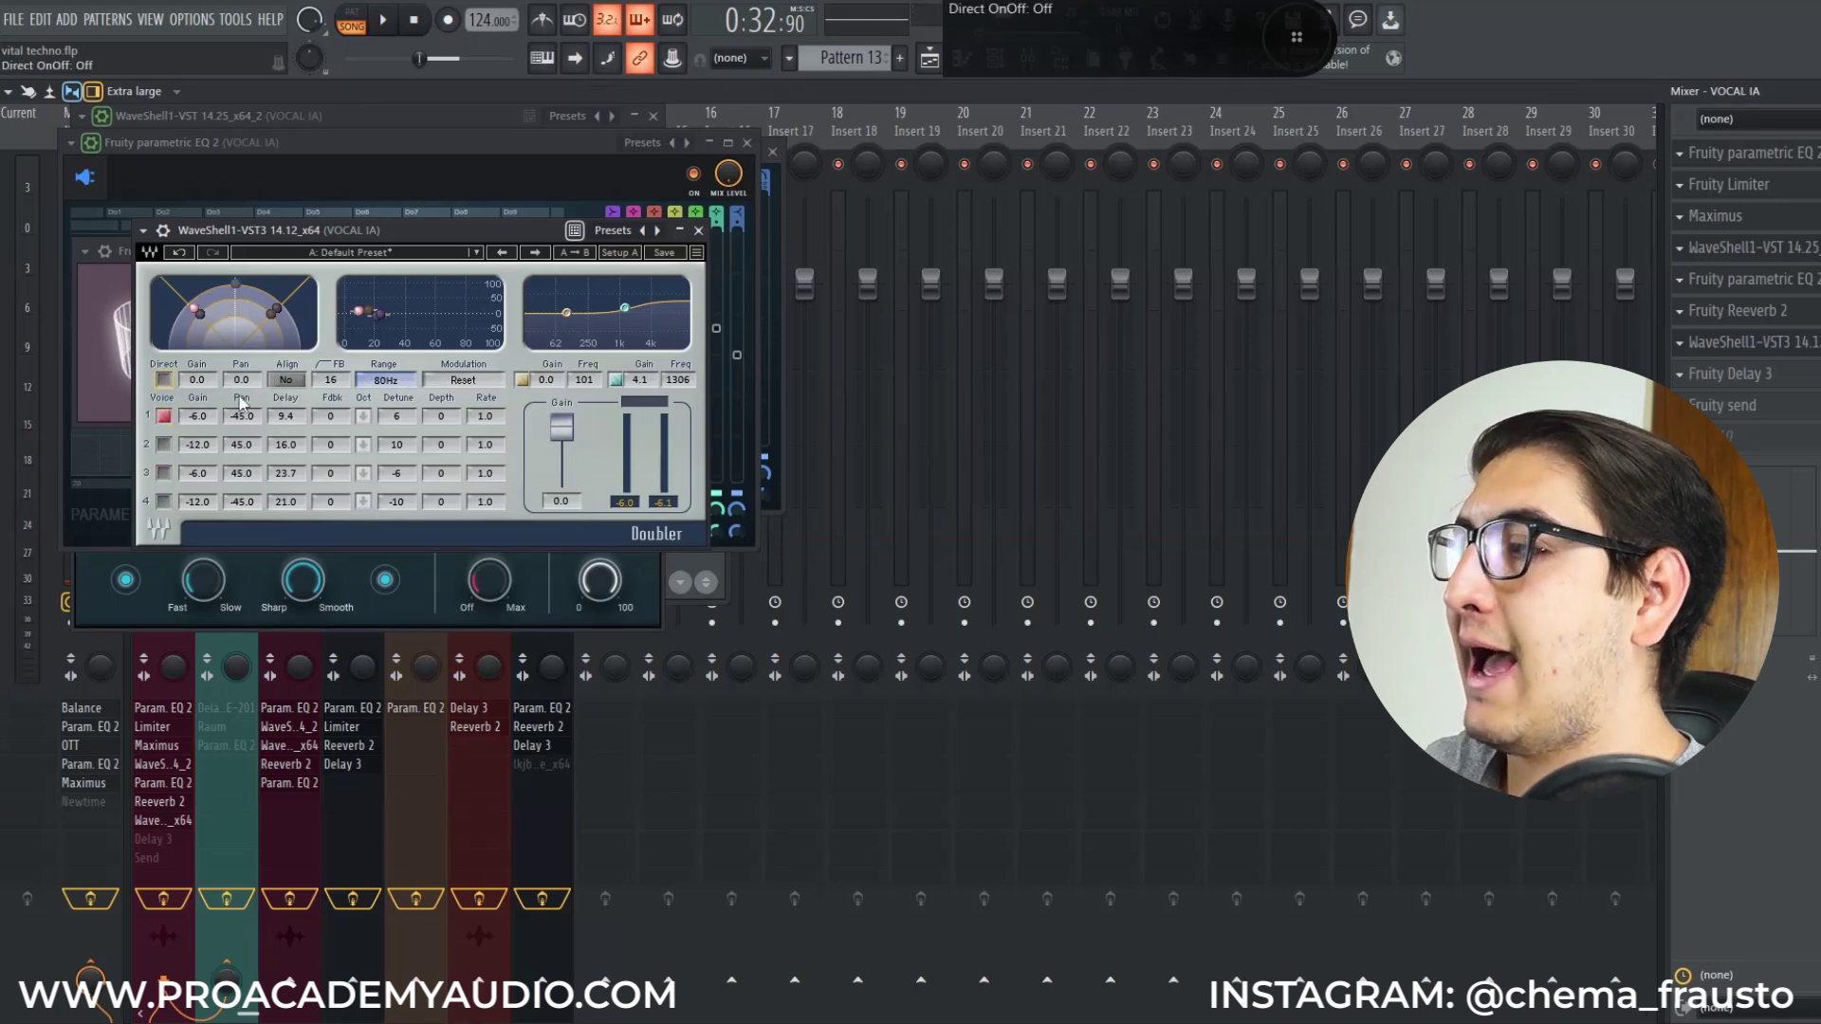
{"action": "key", "text": "space"}
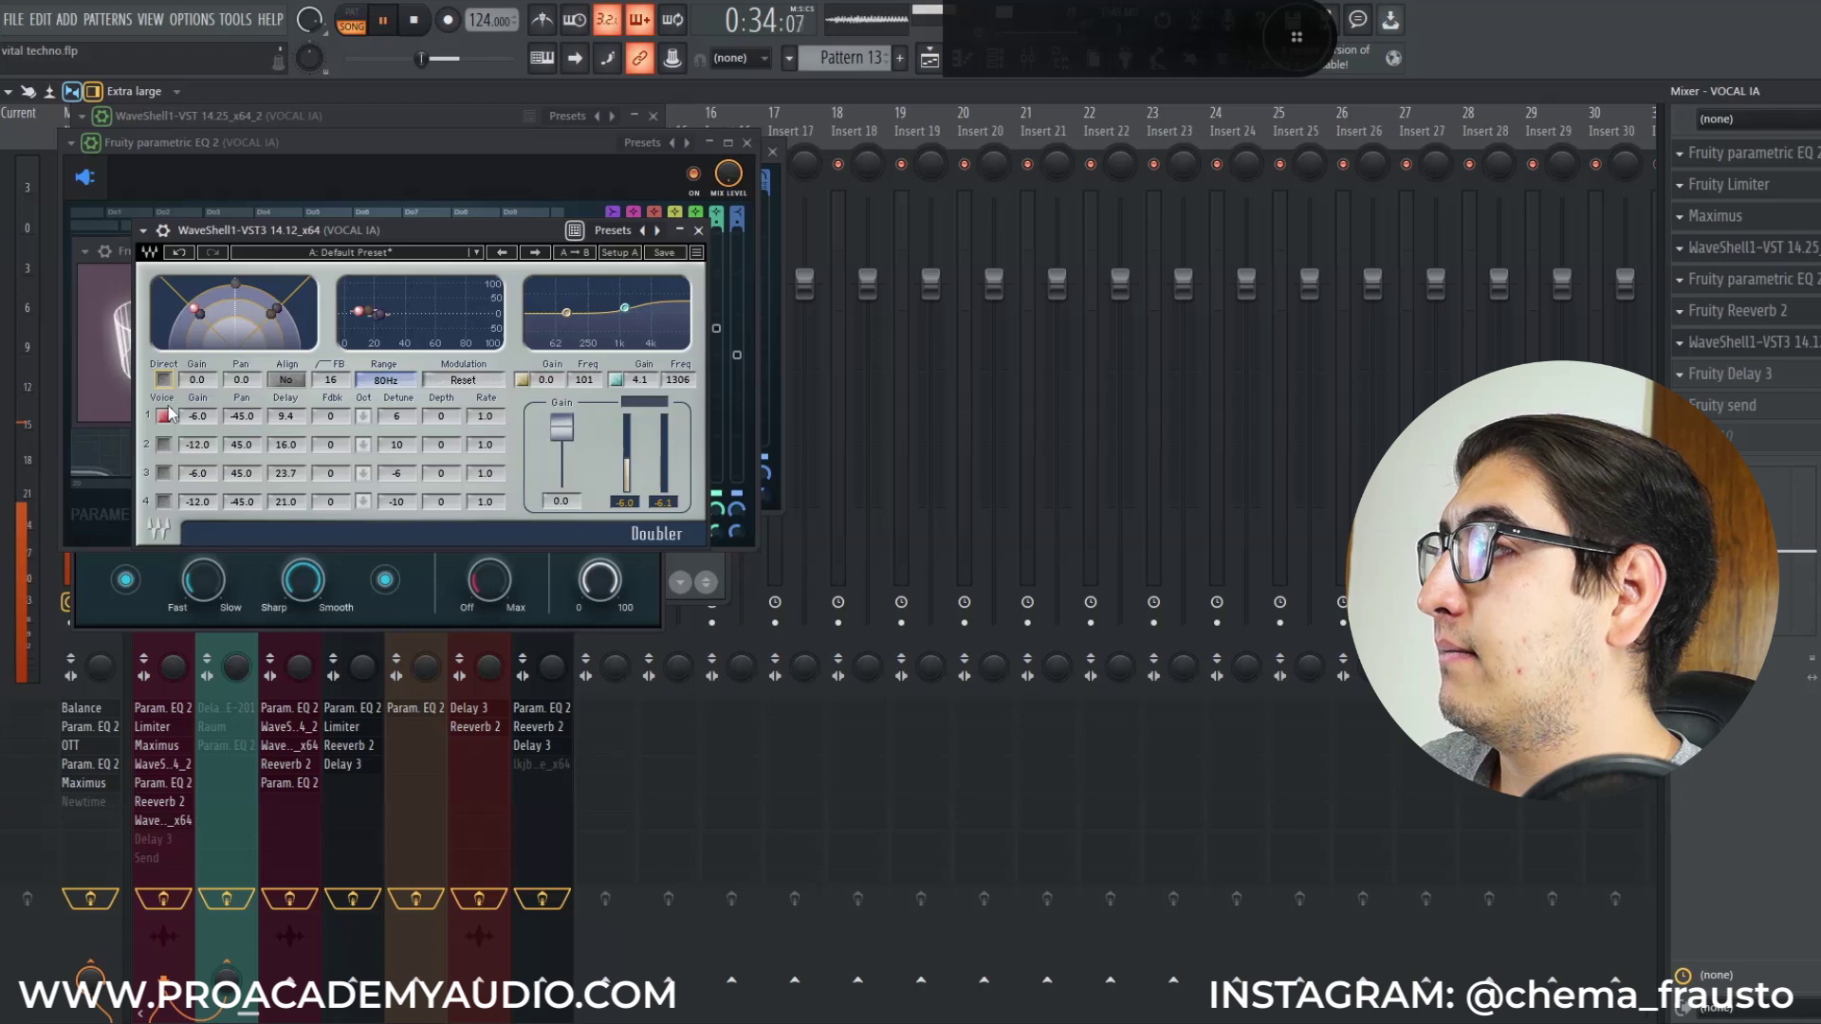
{"action": "key", "text": "space"}
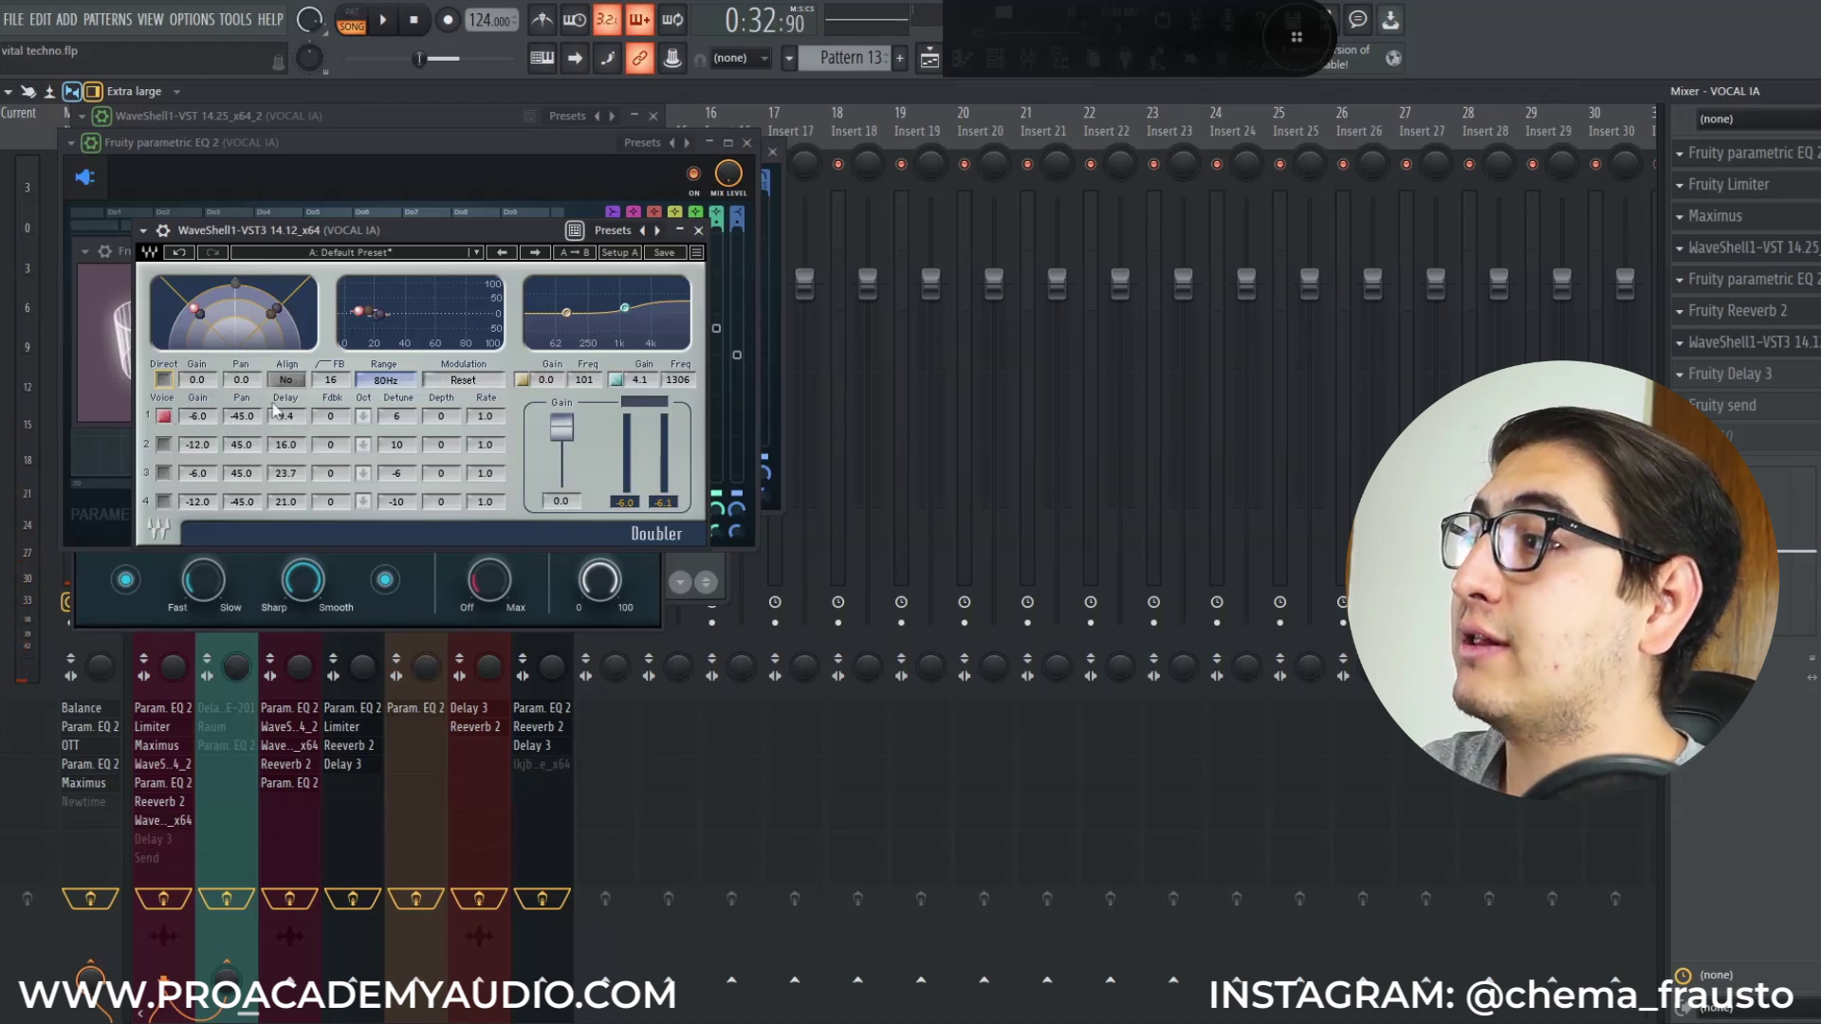
Switch on Doubler voice 3 and the direct signal, and play the vocal with both voices doubled.
{"action": "left_click", "coordinate": [165, 473]}
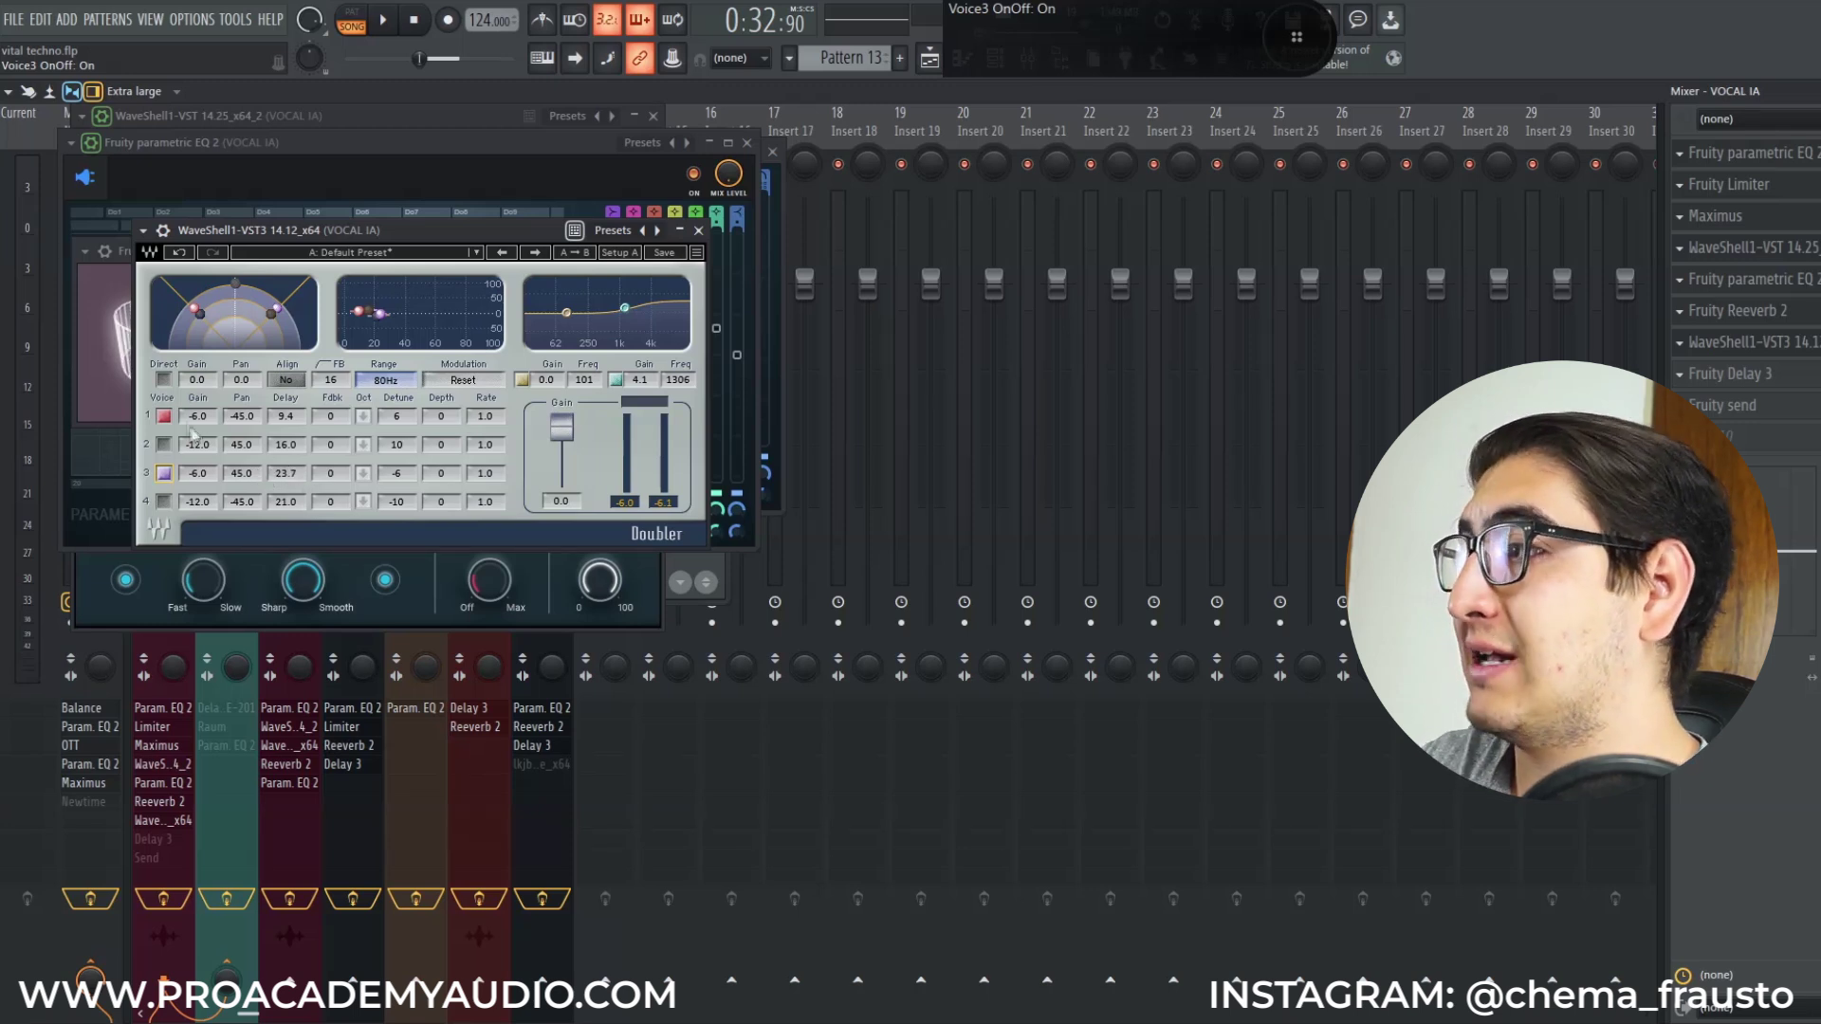
{"action": "left_click", "coordinate": [166, 380]}
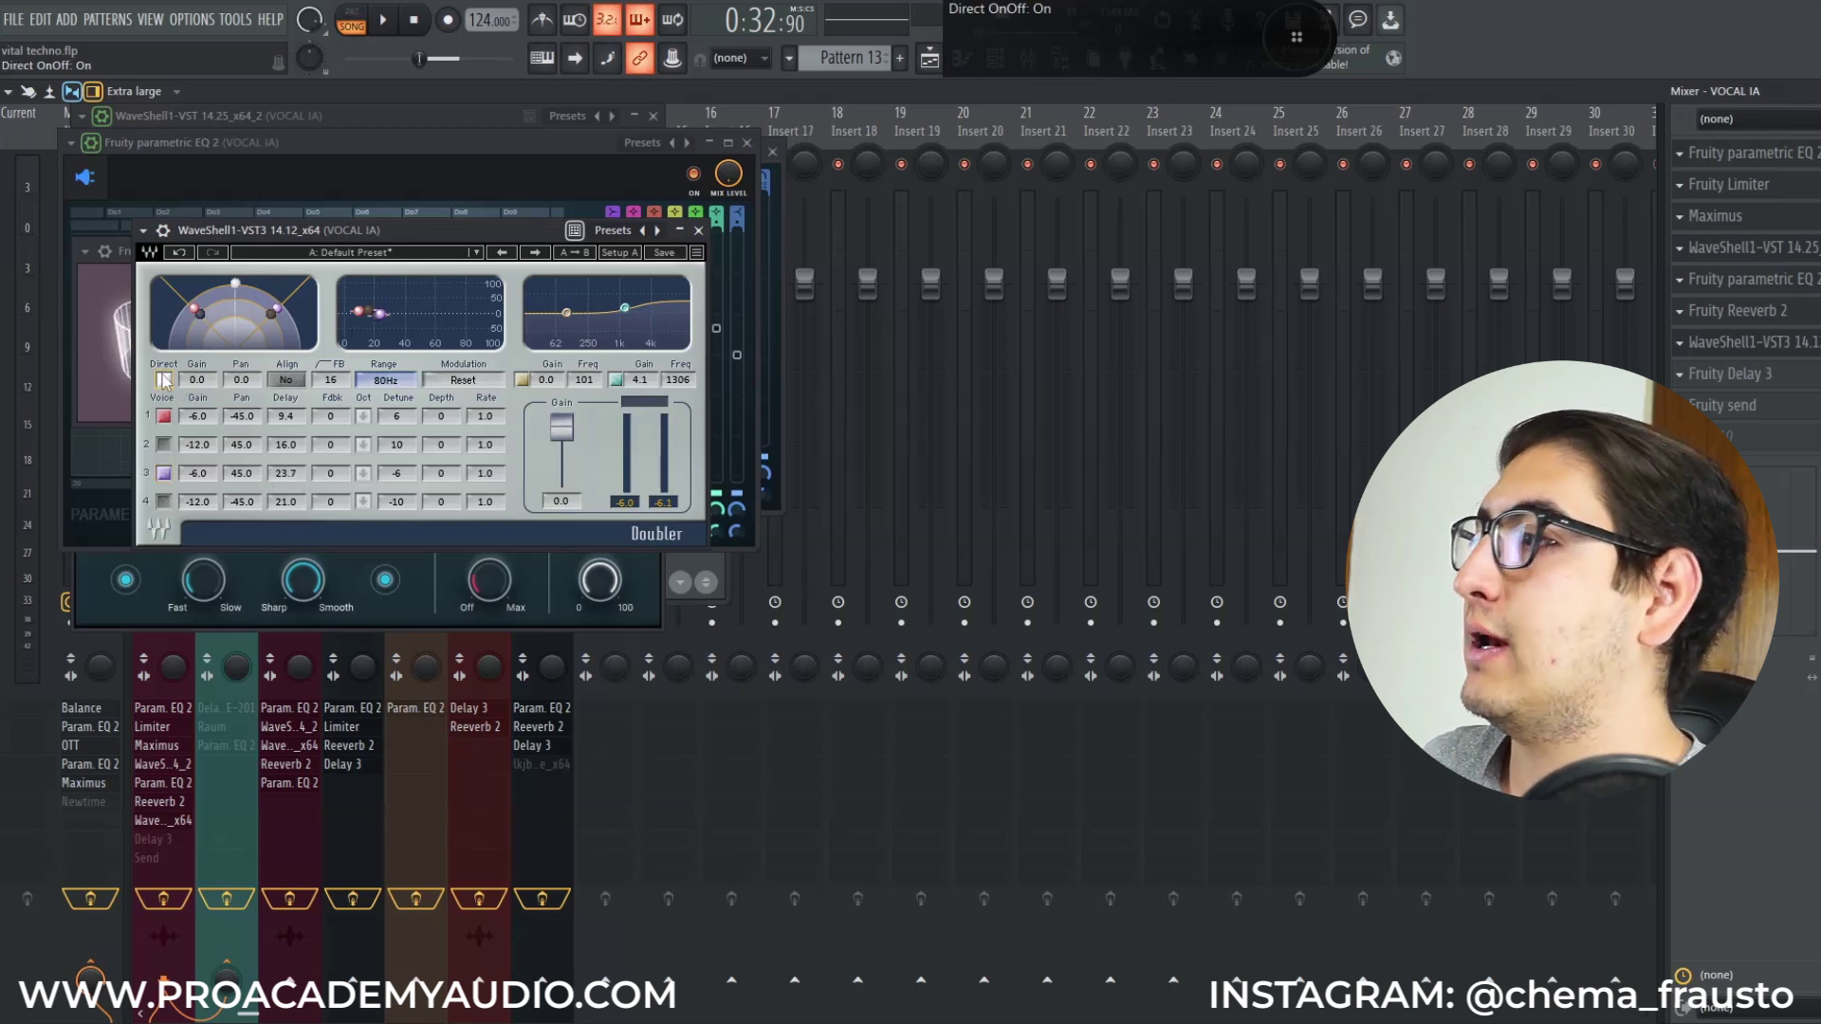
{"action": "key", "text": "space"}
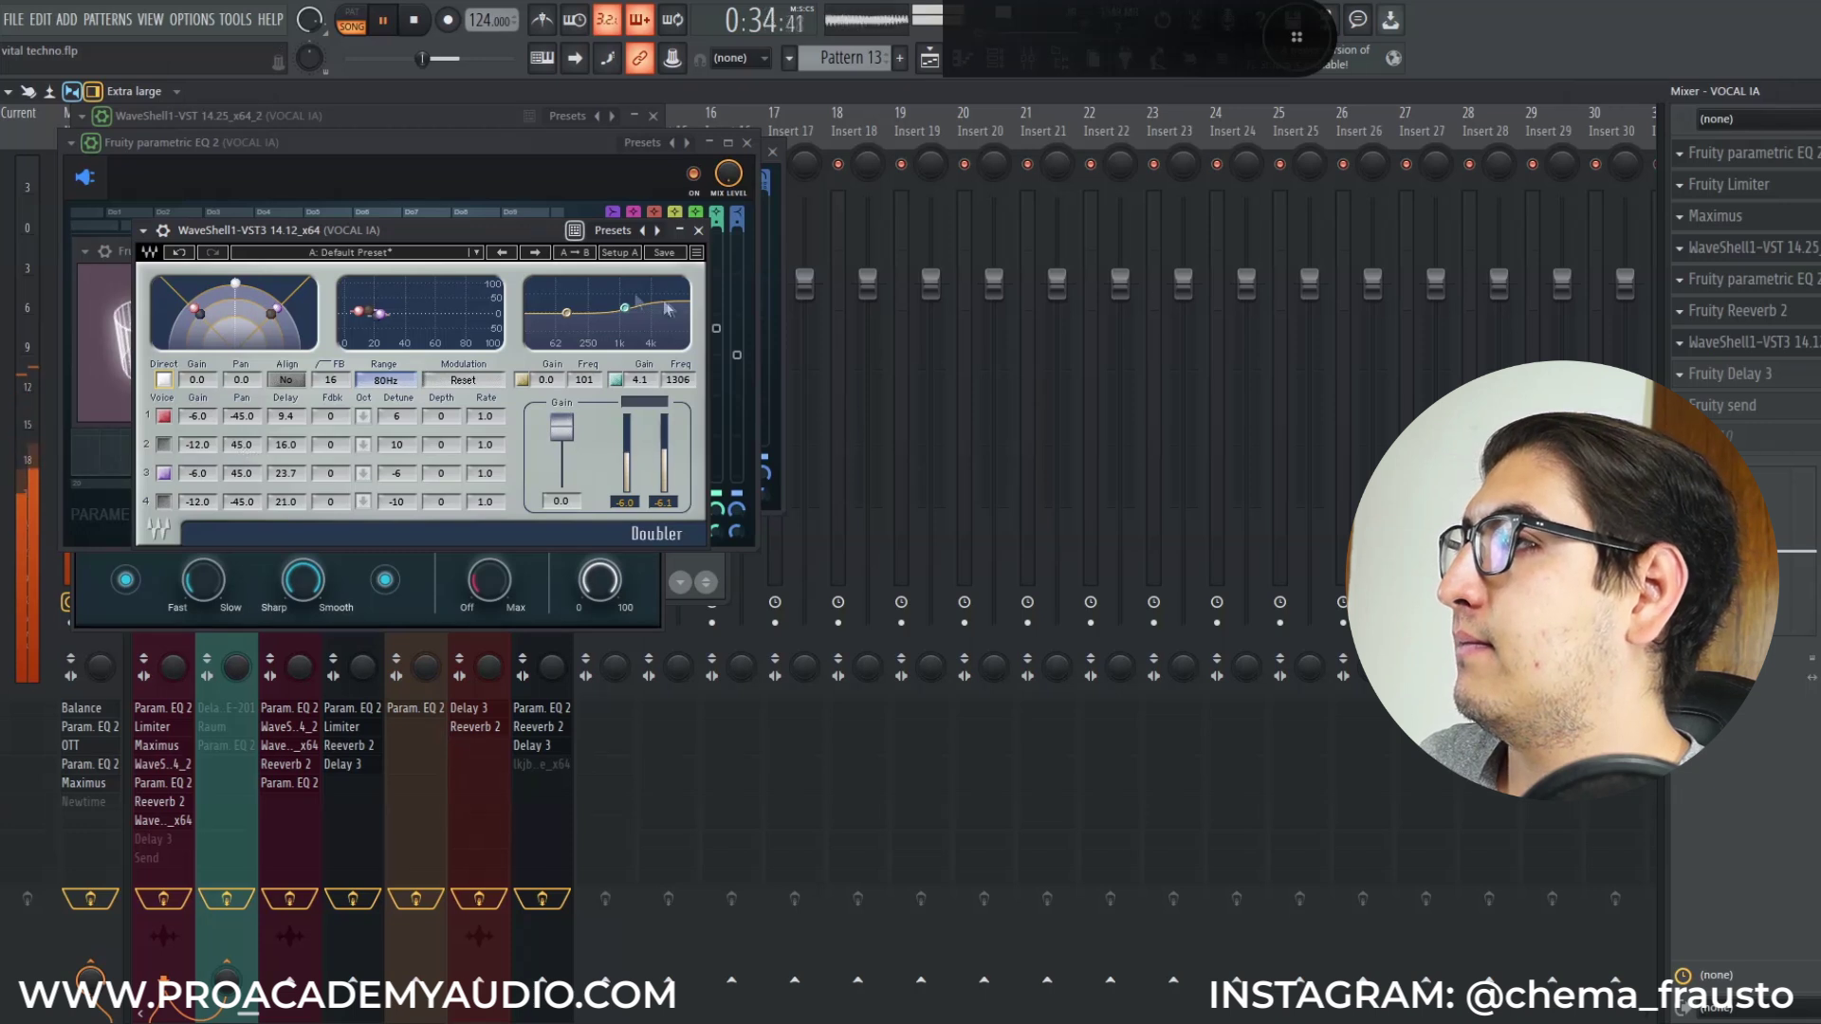
{"action": "key", "text": "space"}
Reveal the Doubler's wrapper controls and compare vocal playback with it bypassed and switched back on, leaving it on.
{"action": "left_click", "coordinate": [199, 227]}
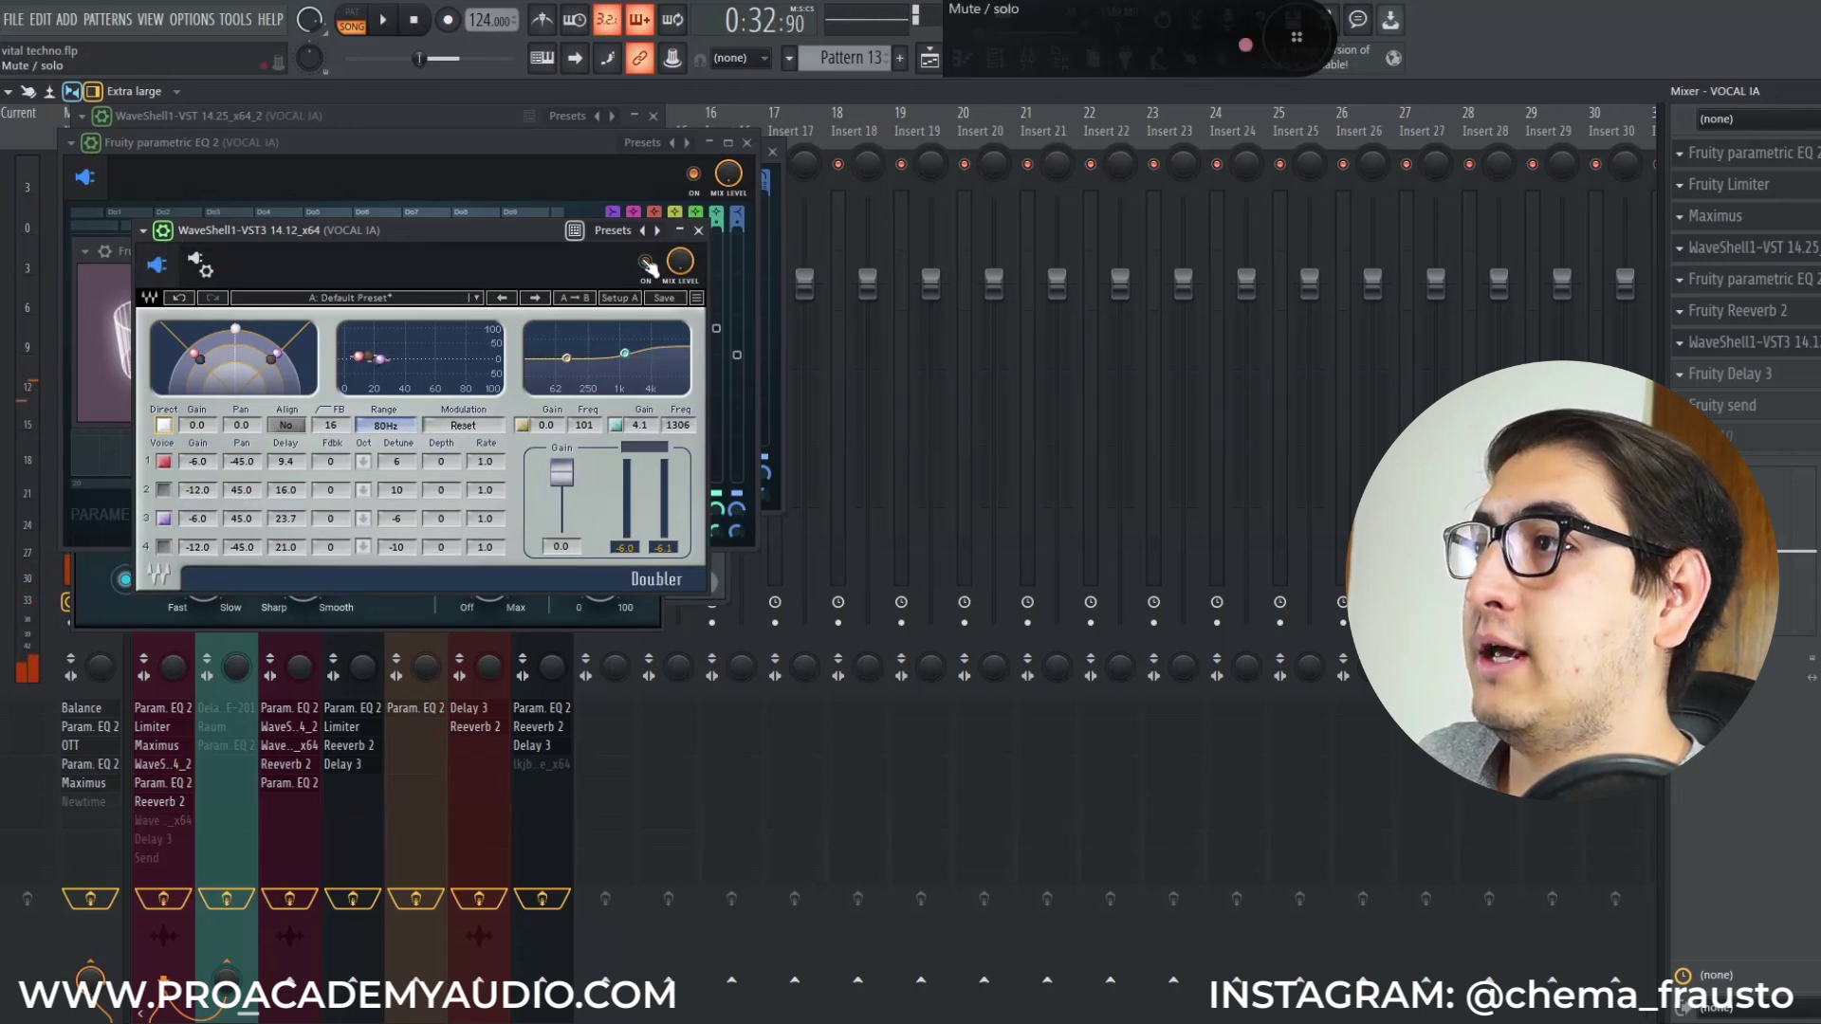
{"action": "key", "text": "space"}
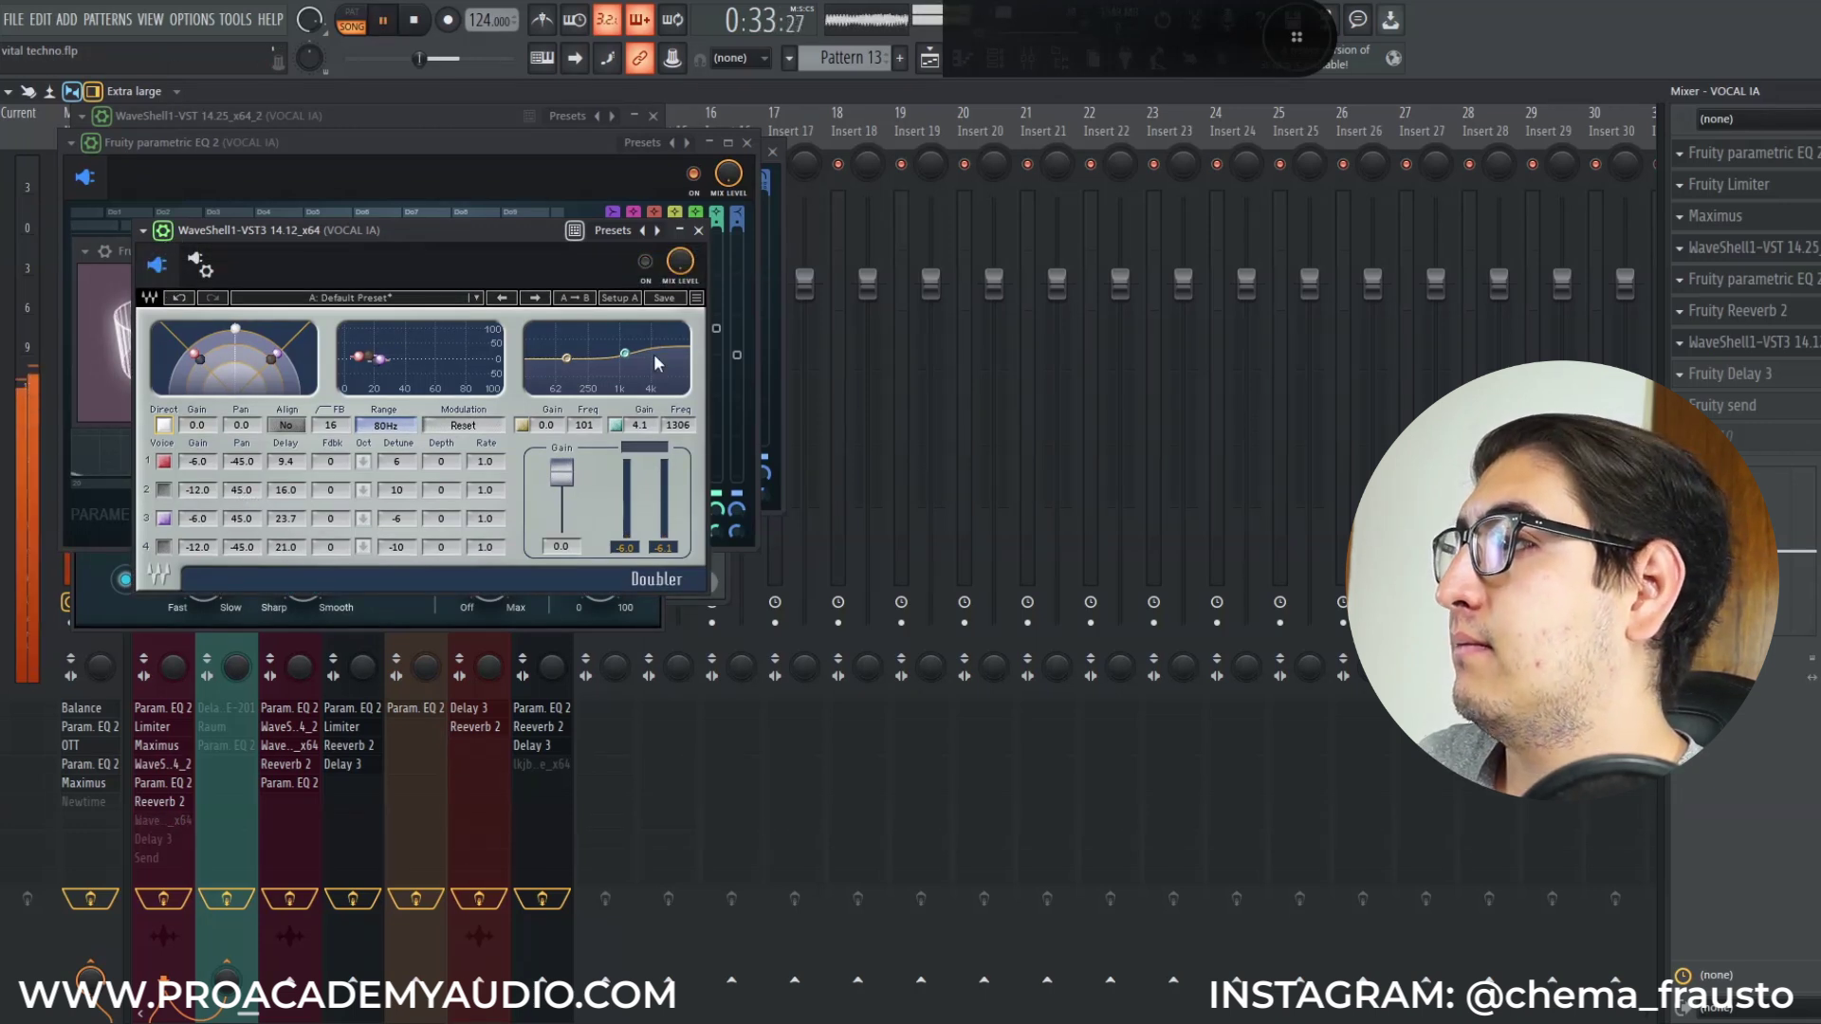
{"action": "left_click", "coordinate": [648, 266]}
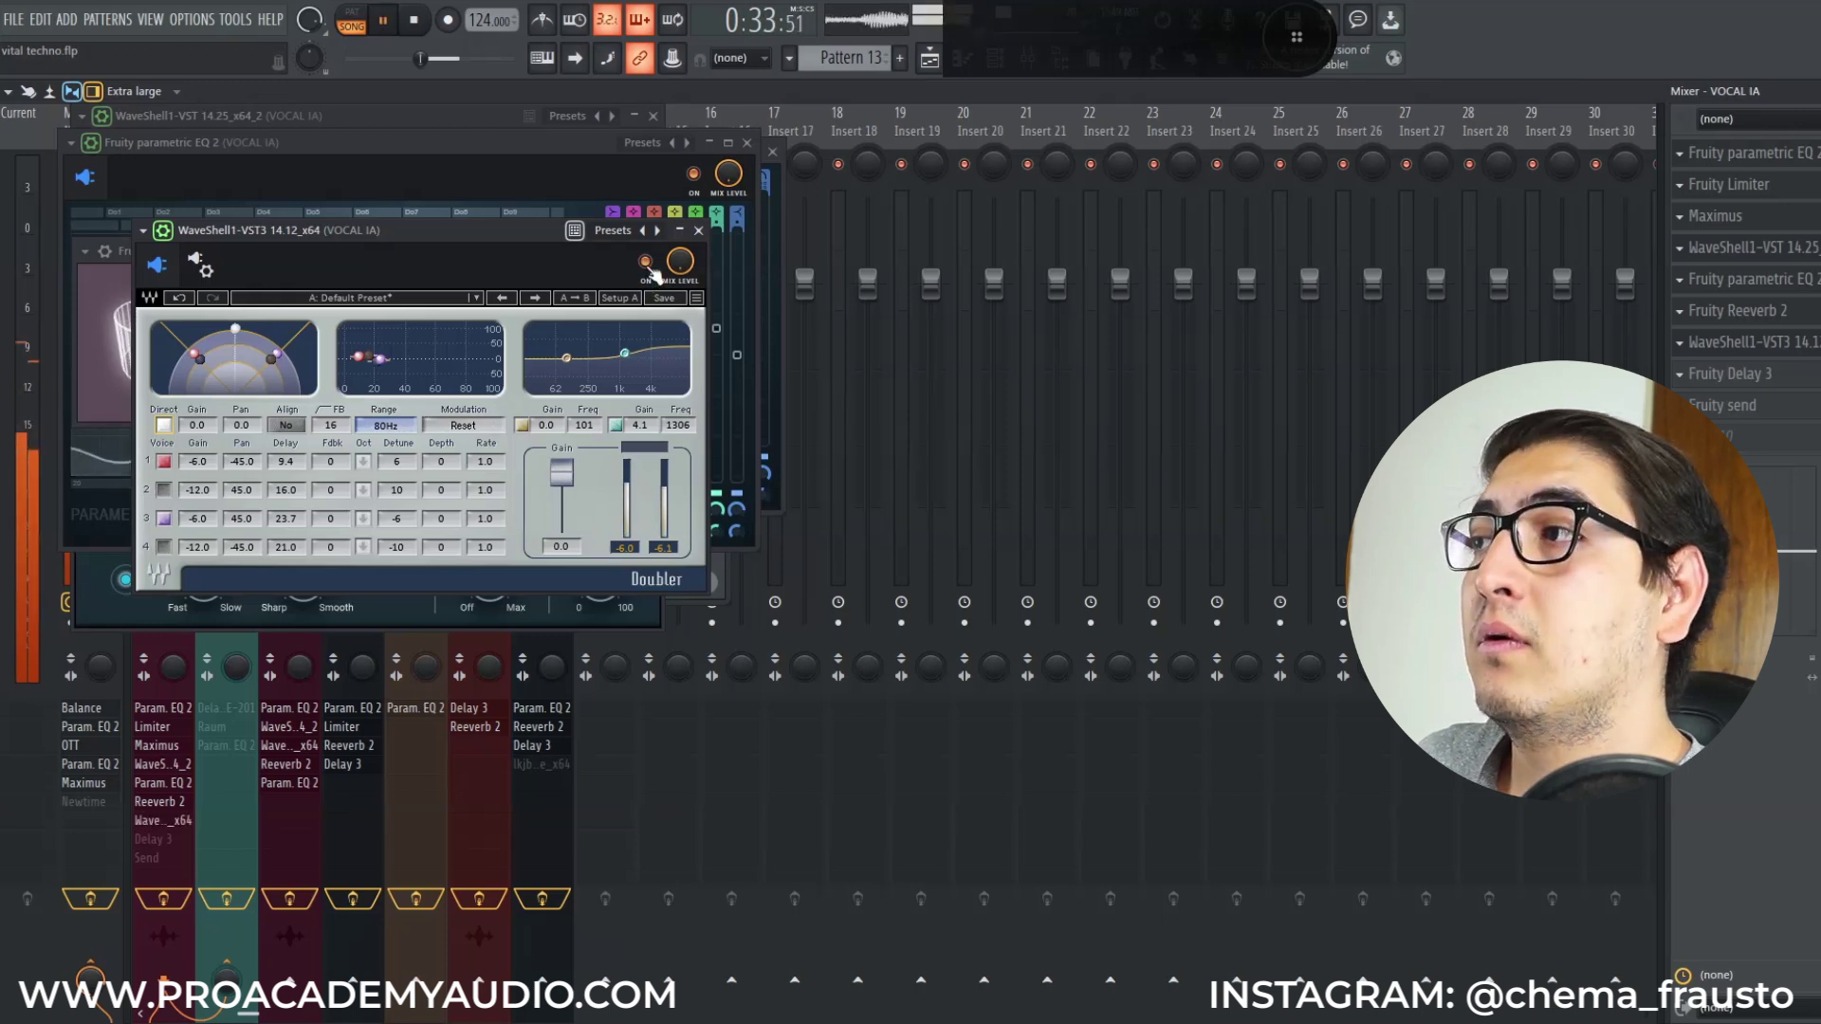
{"action": "key", "text": "space"}
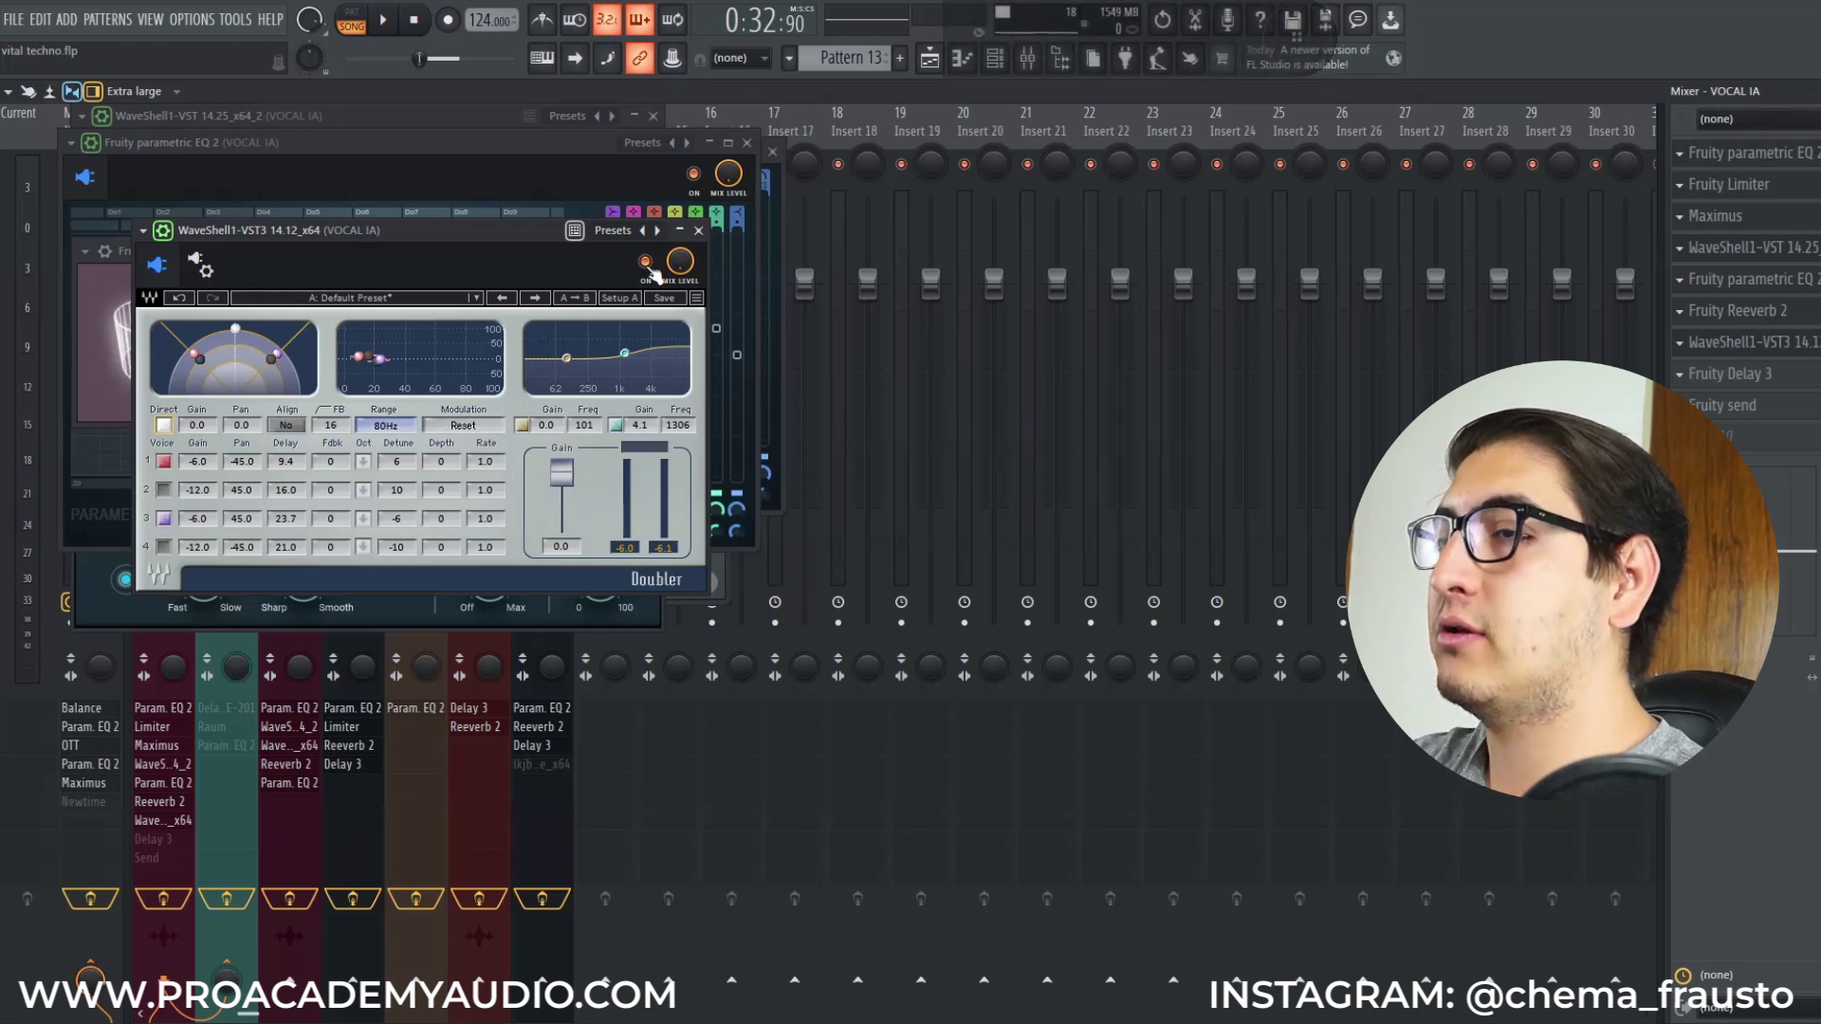
Enable and open Fruity Delay 3 on the VOCAL IA track and play the vocal through the delay.
{"action": "left_click", "coordinate": [1766, 379]}
{"action": "left_click", "coordinate": [1819, 374]}
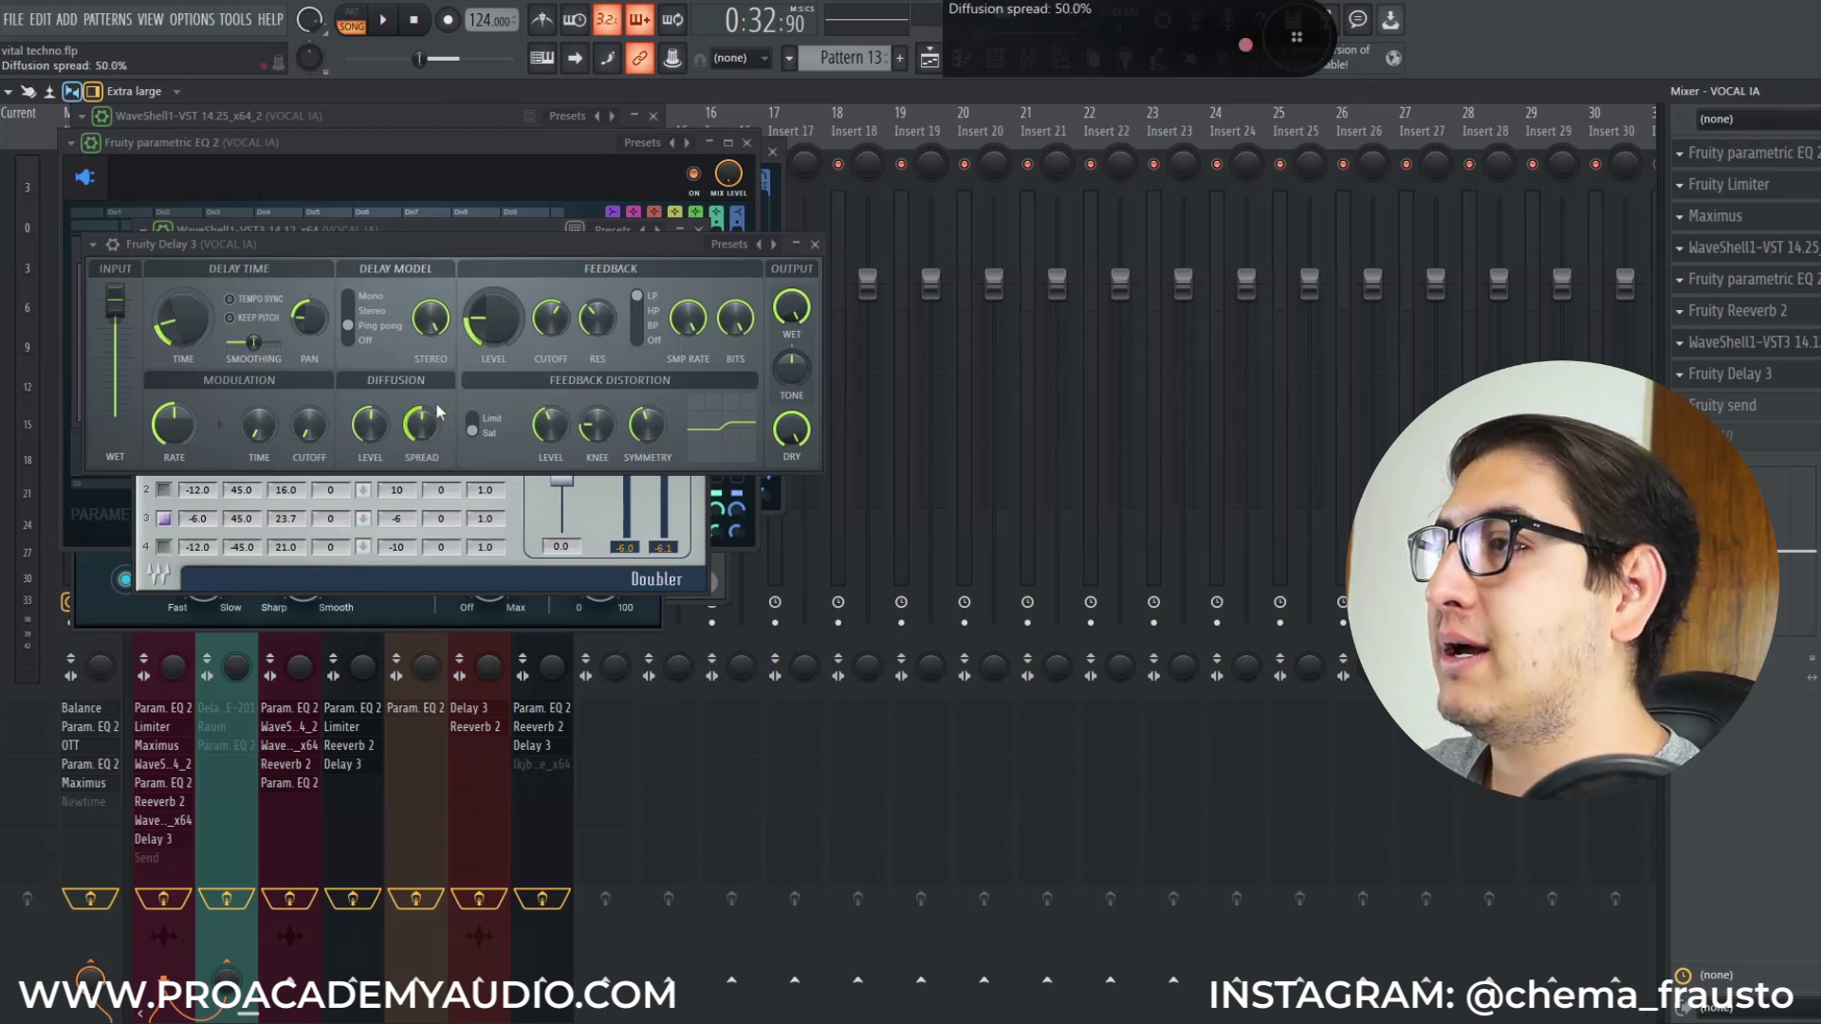
{"action": "key", "text": "space"}
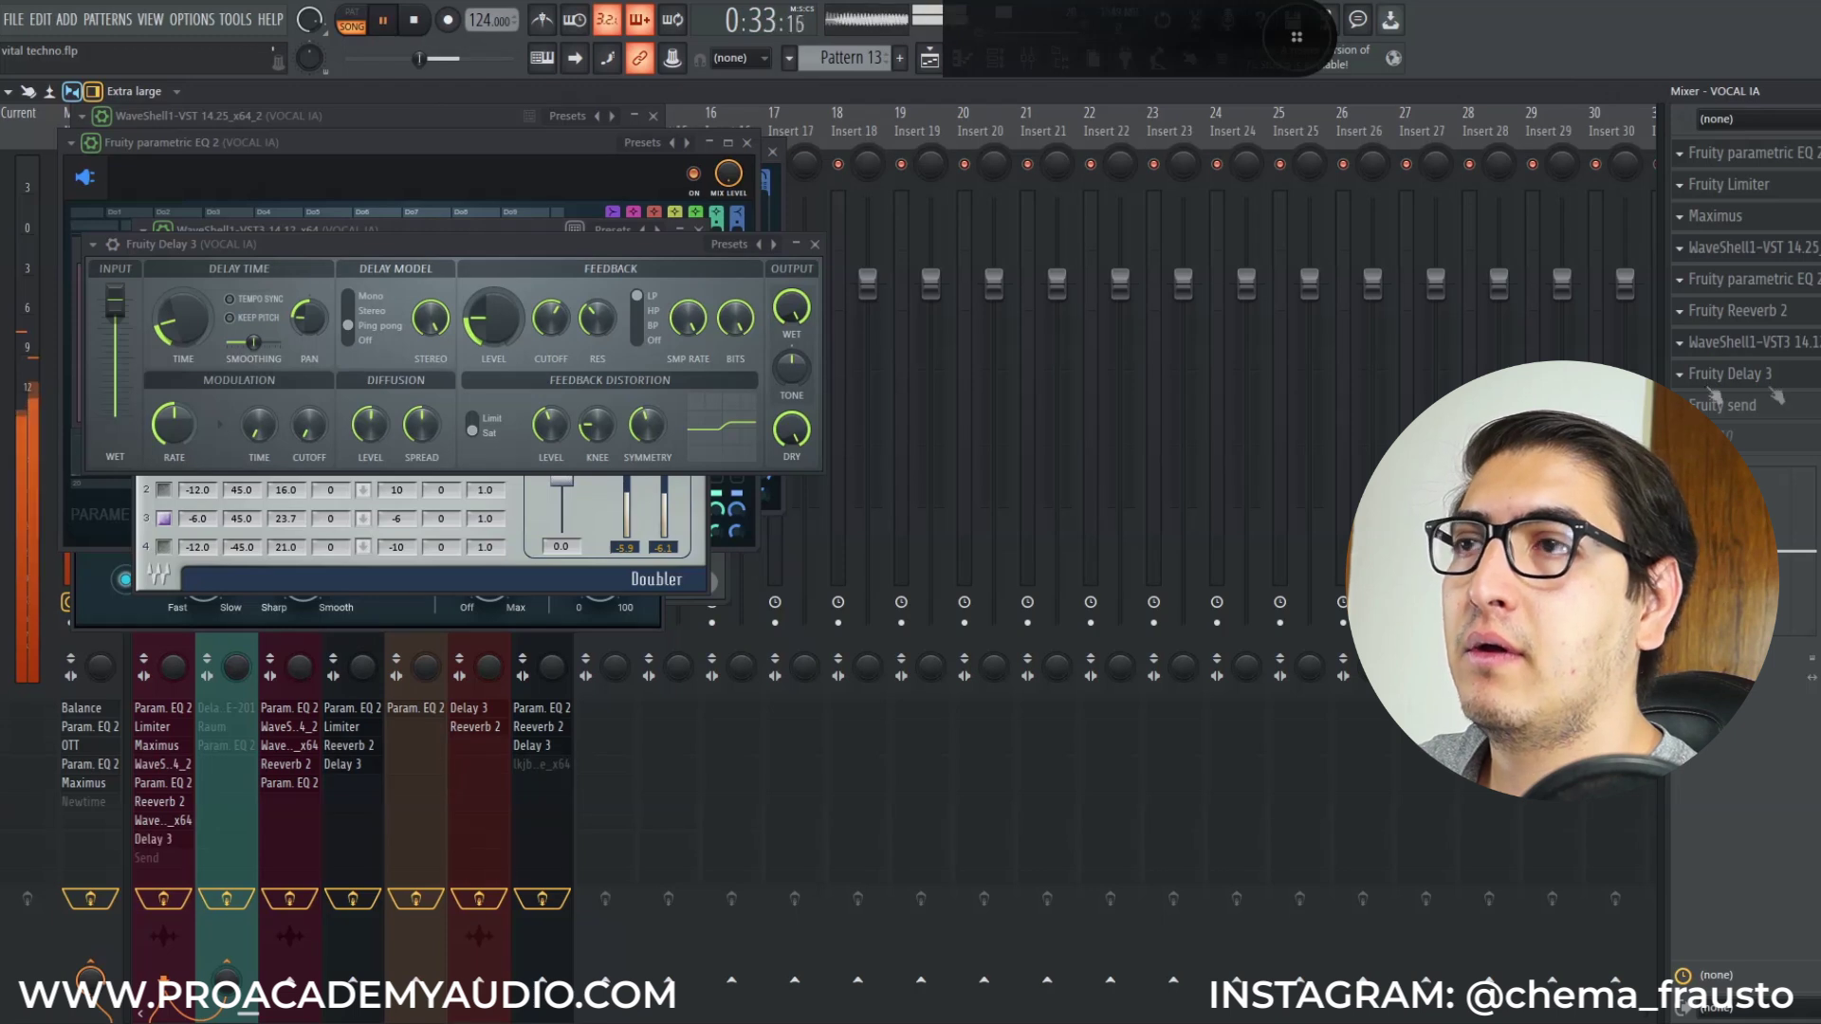
{"action": "key", "text": "space"}
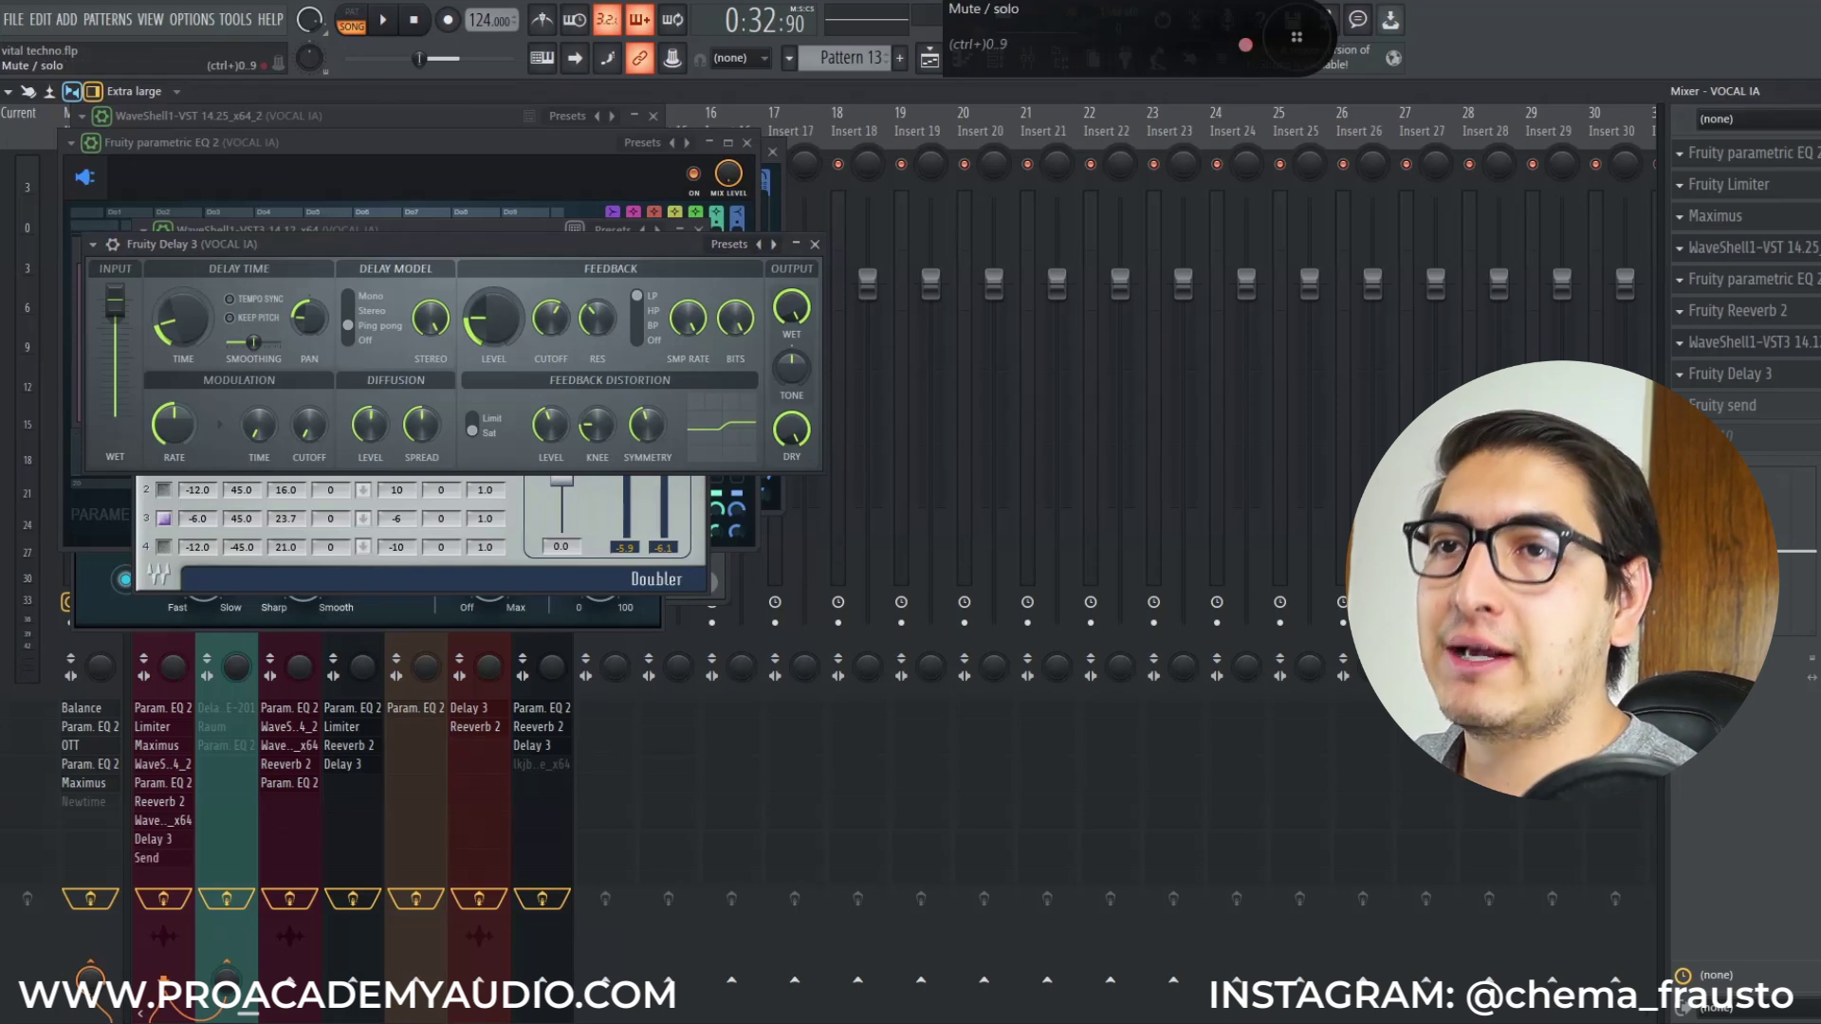
Open Fruity send on the VOCAL IA track and set its target to the DELAY/REVERB mixer track.
{"action": "left_click", "coordinate": [1764, 408]}
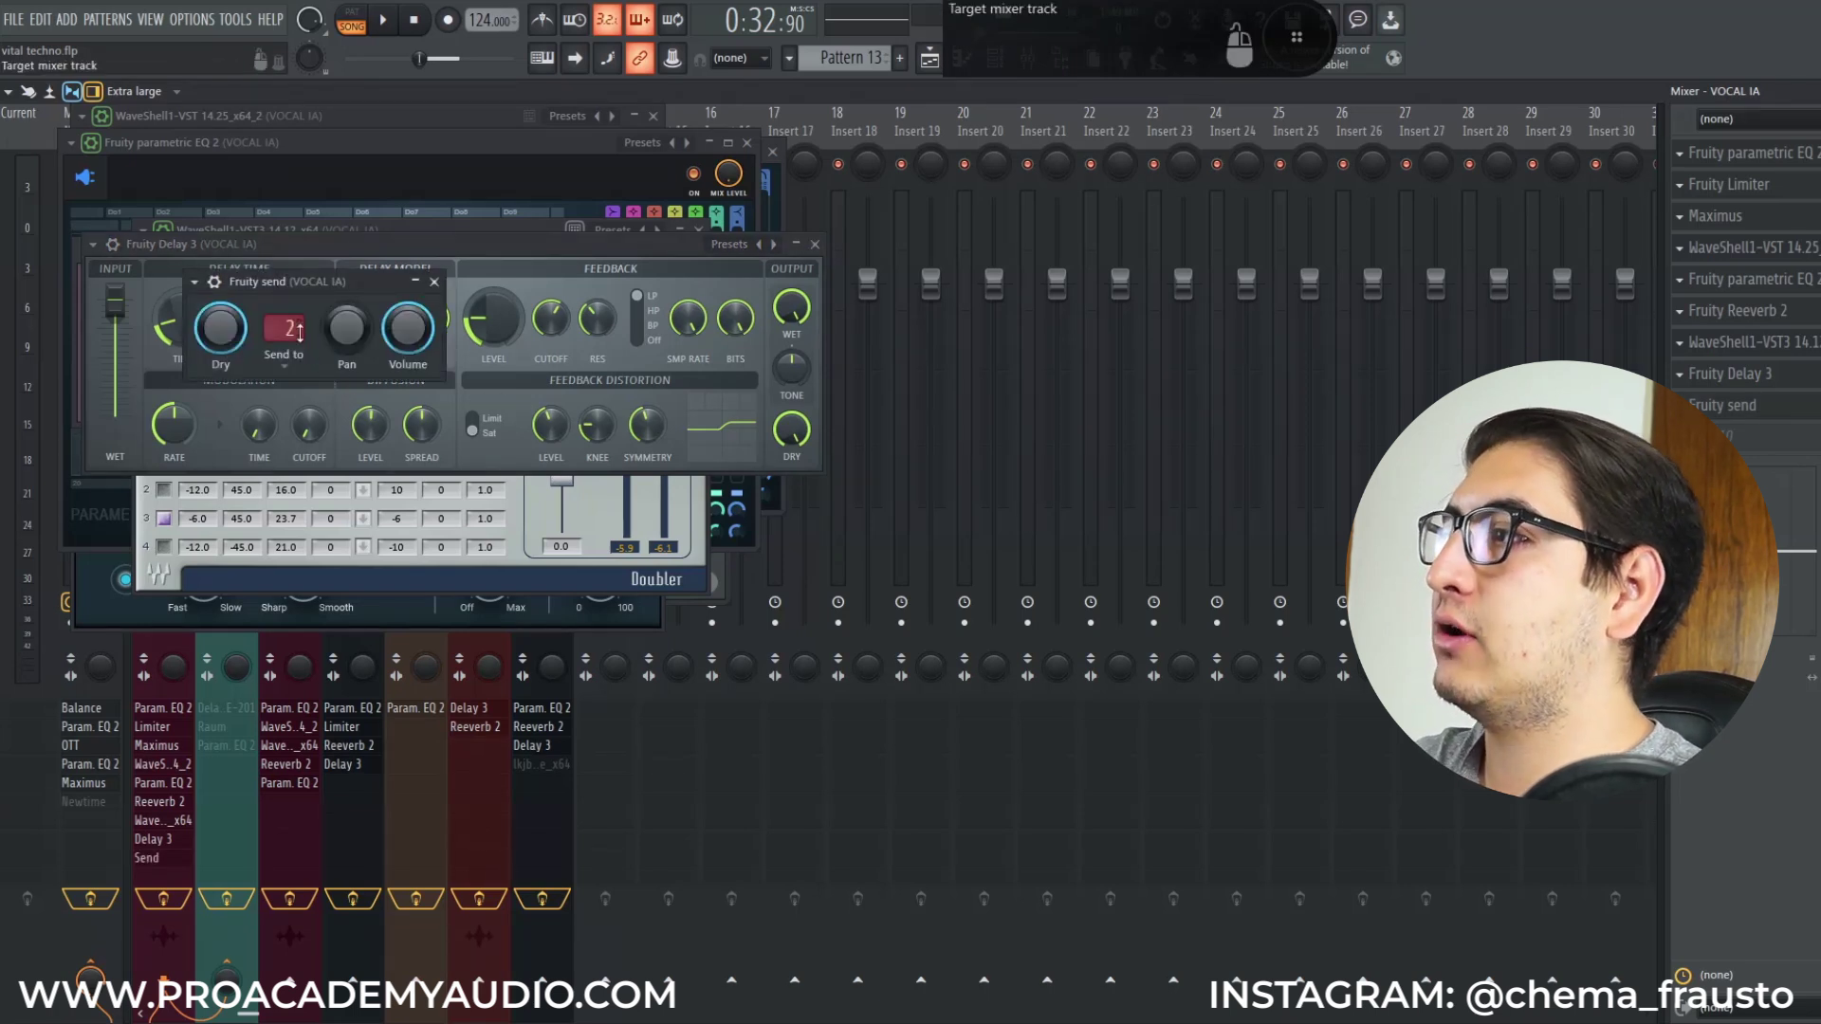
{"action": "left_click", "coordinate": [299, 331]}
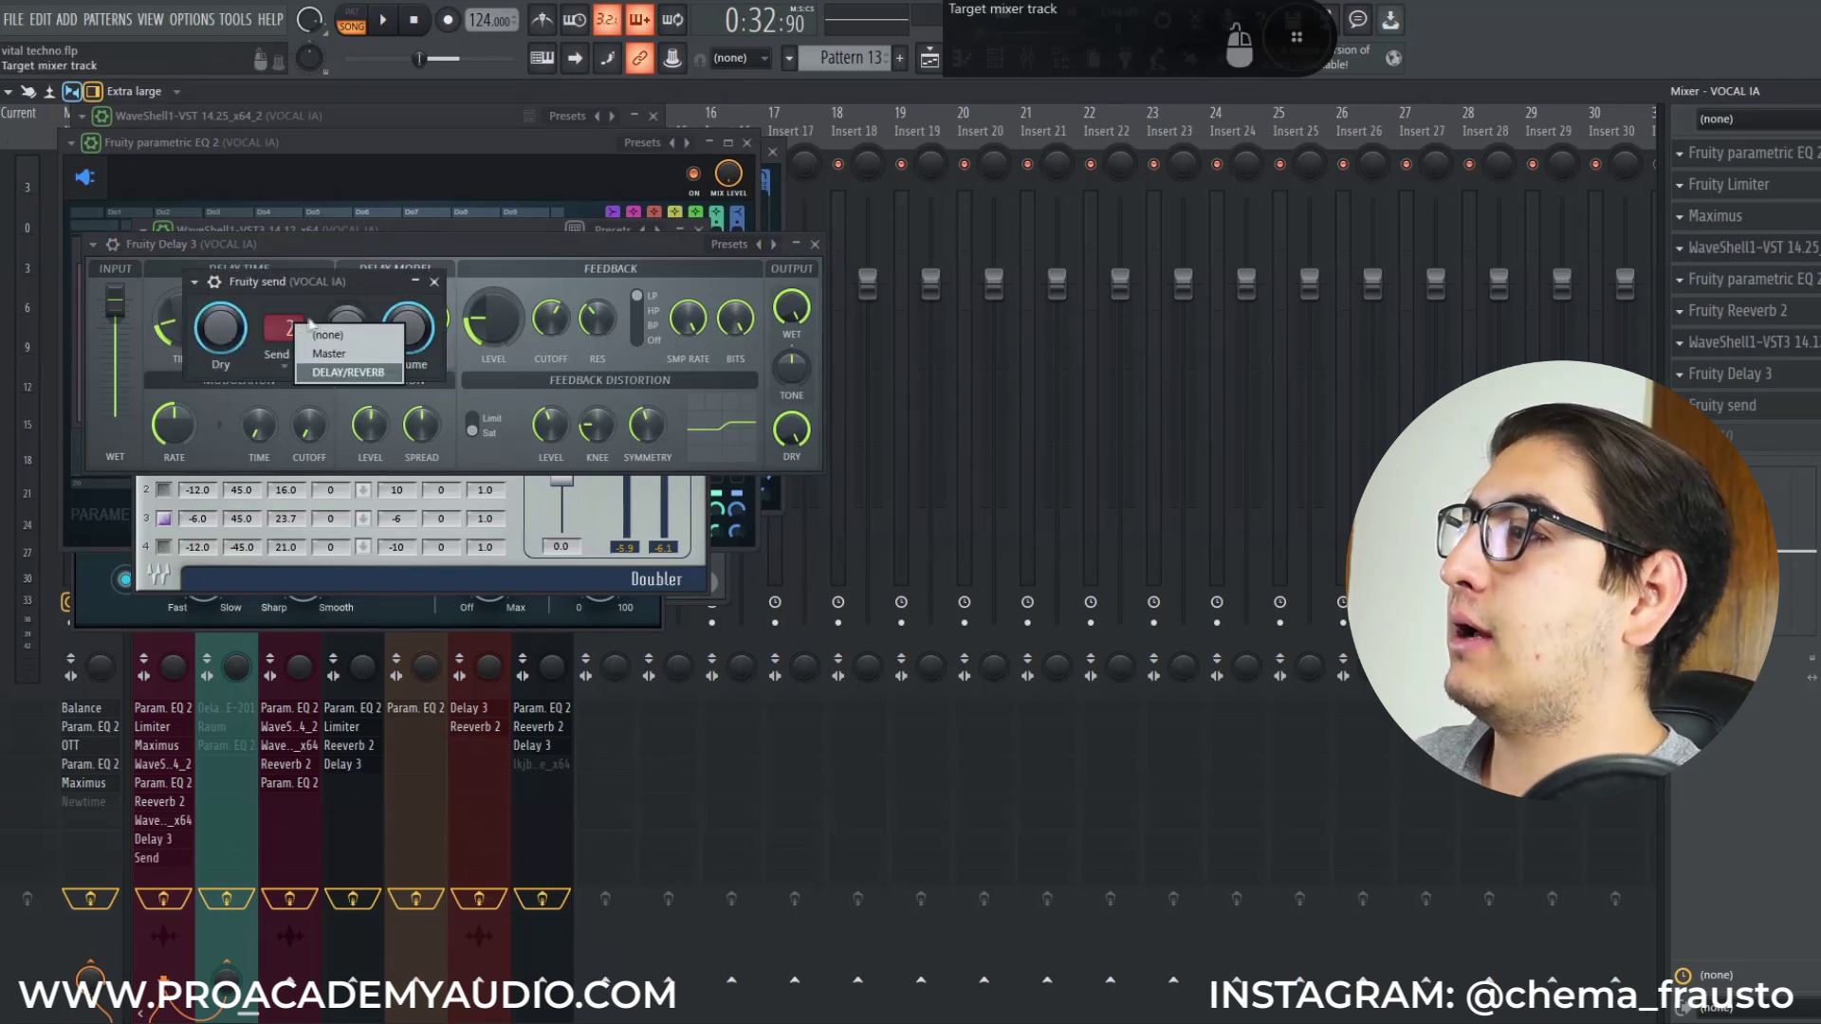
{"action": "left_click", "coordinate": [357, 373]}
Close the Fruity send window and all other open plugin windows to clear the mixer.
{"action": "left_click", "coordinate": [434, 282]}
{"action": "key", "text": "Escape"}
{"action": "key", "text": "Escape"}
{"action": "key", "text": "Escape"}
{"action": "key", "text": "Escape"}
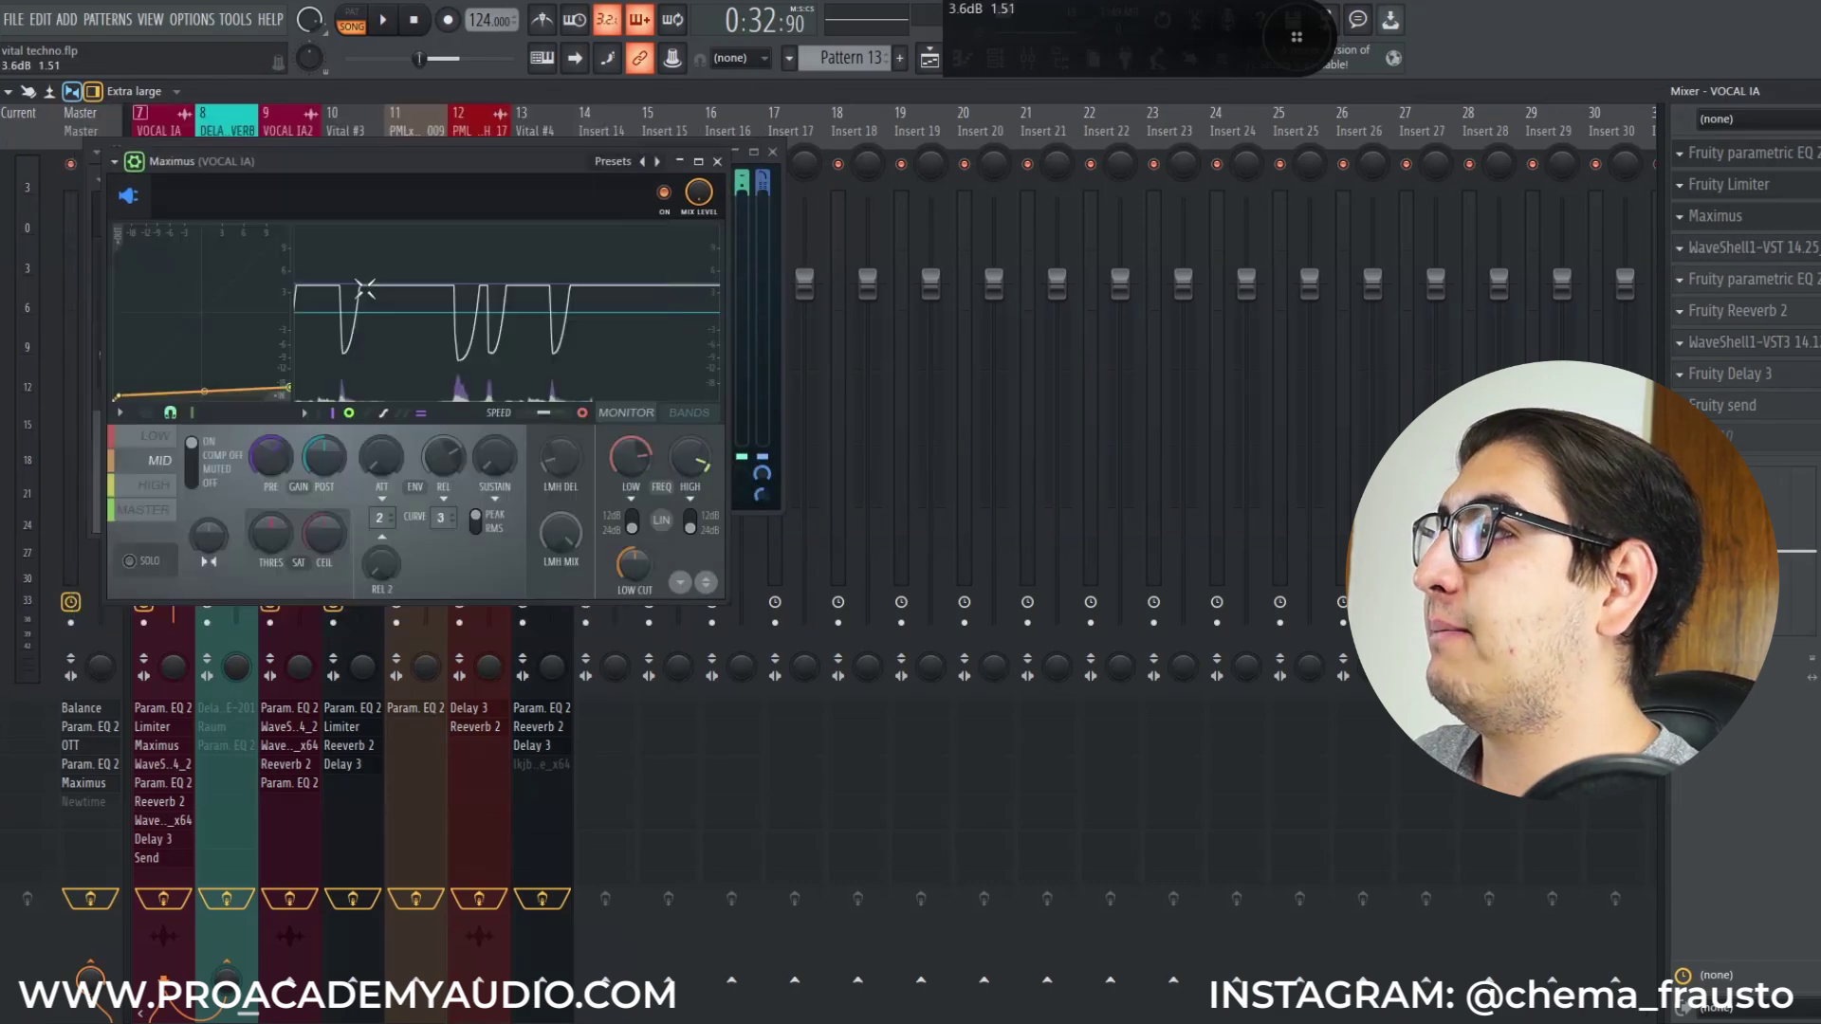
{"action": "key", "text": "Escape"}
Select the DELAY/REVERB mixer track, enable Delay TAPE-201 and view its settings, closing the plugin window when done.
{"action": "left_click", "coordinate": [233, 130]}
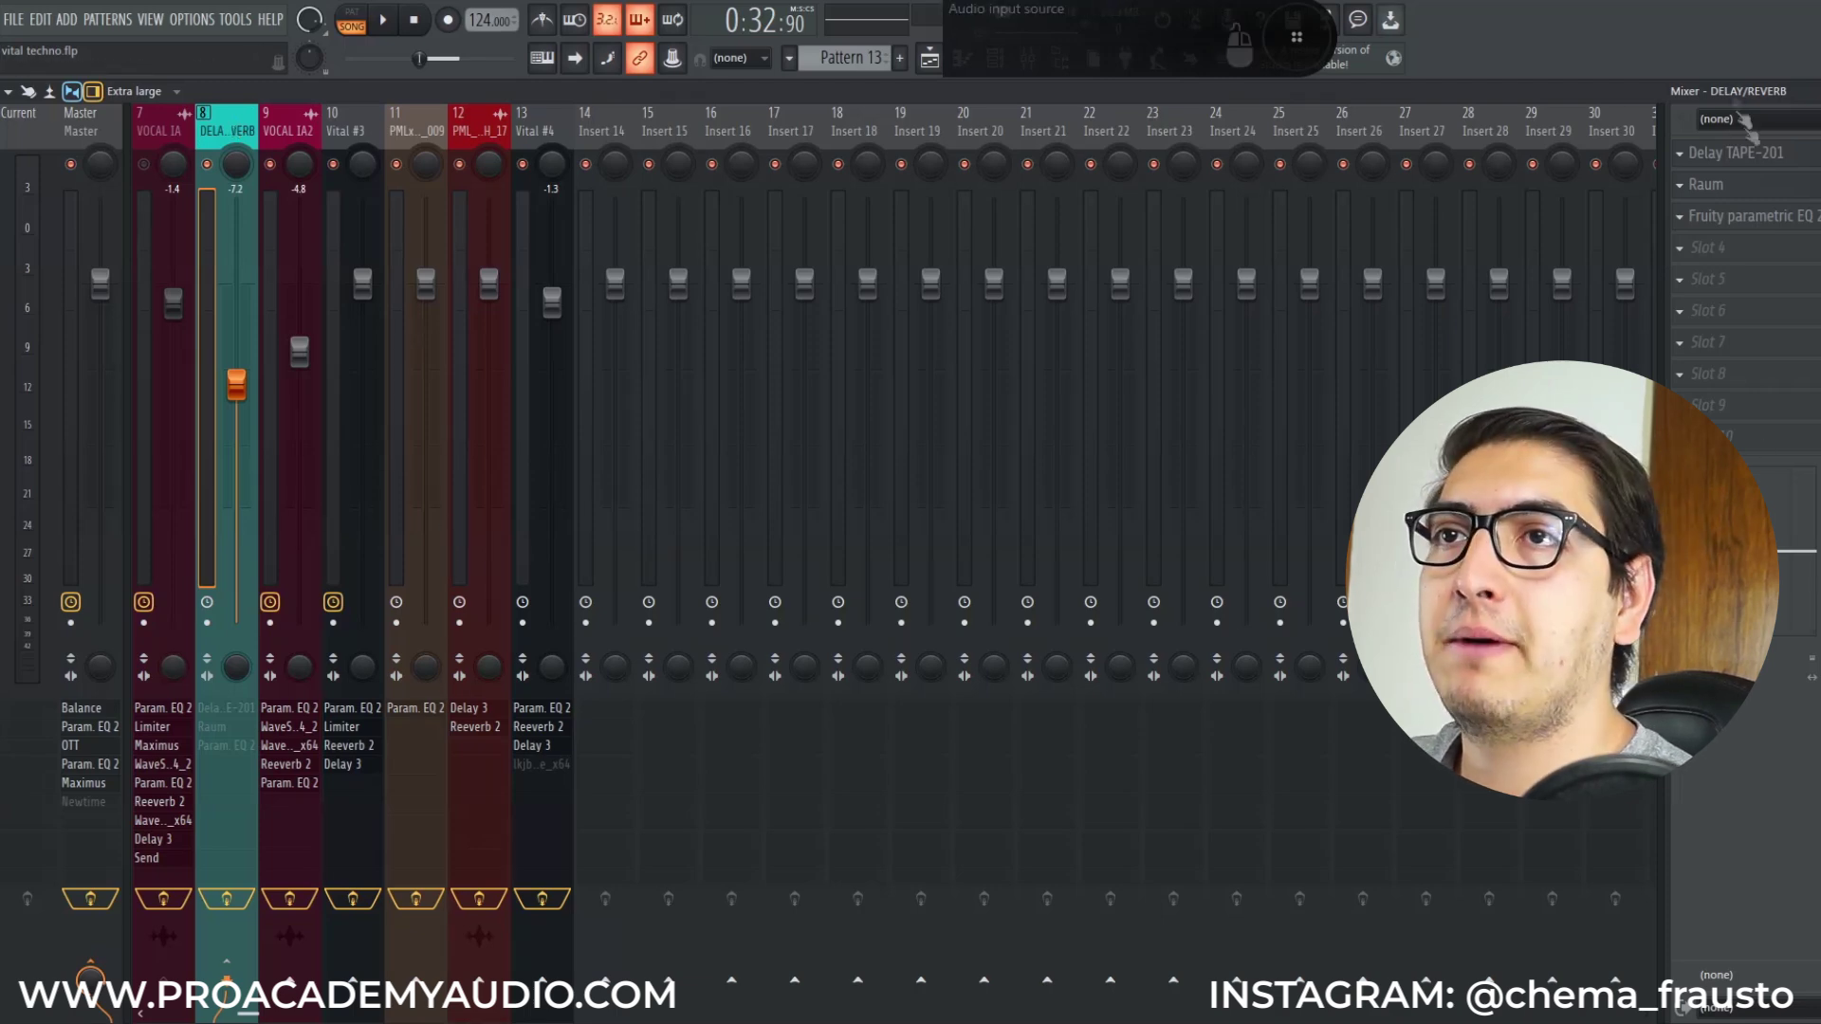
{"action": "left_click", "coordinate": [1760, 156]}
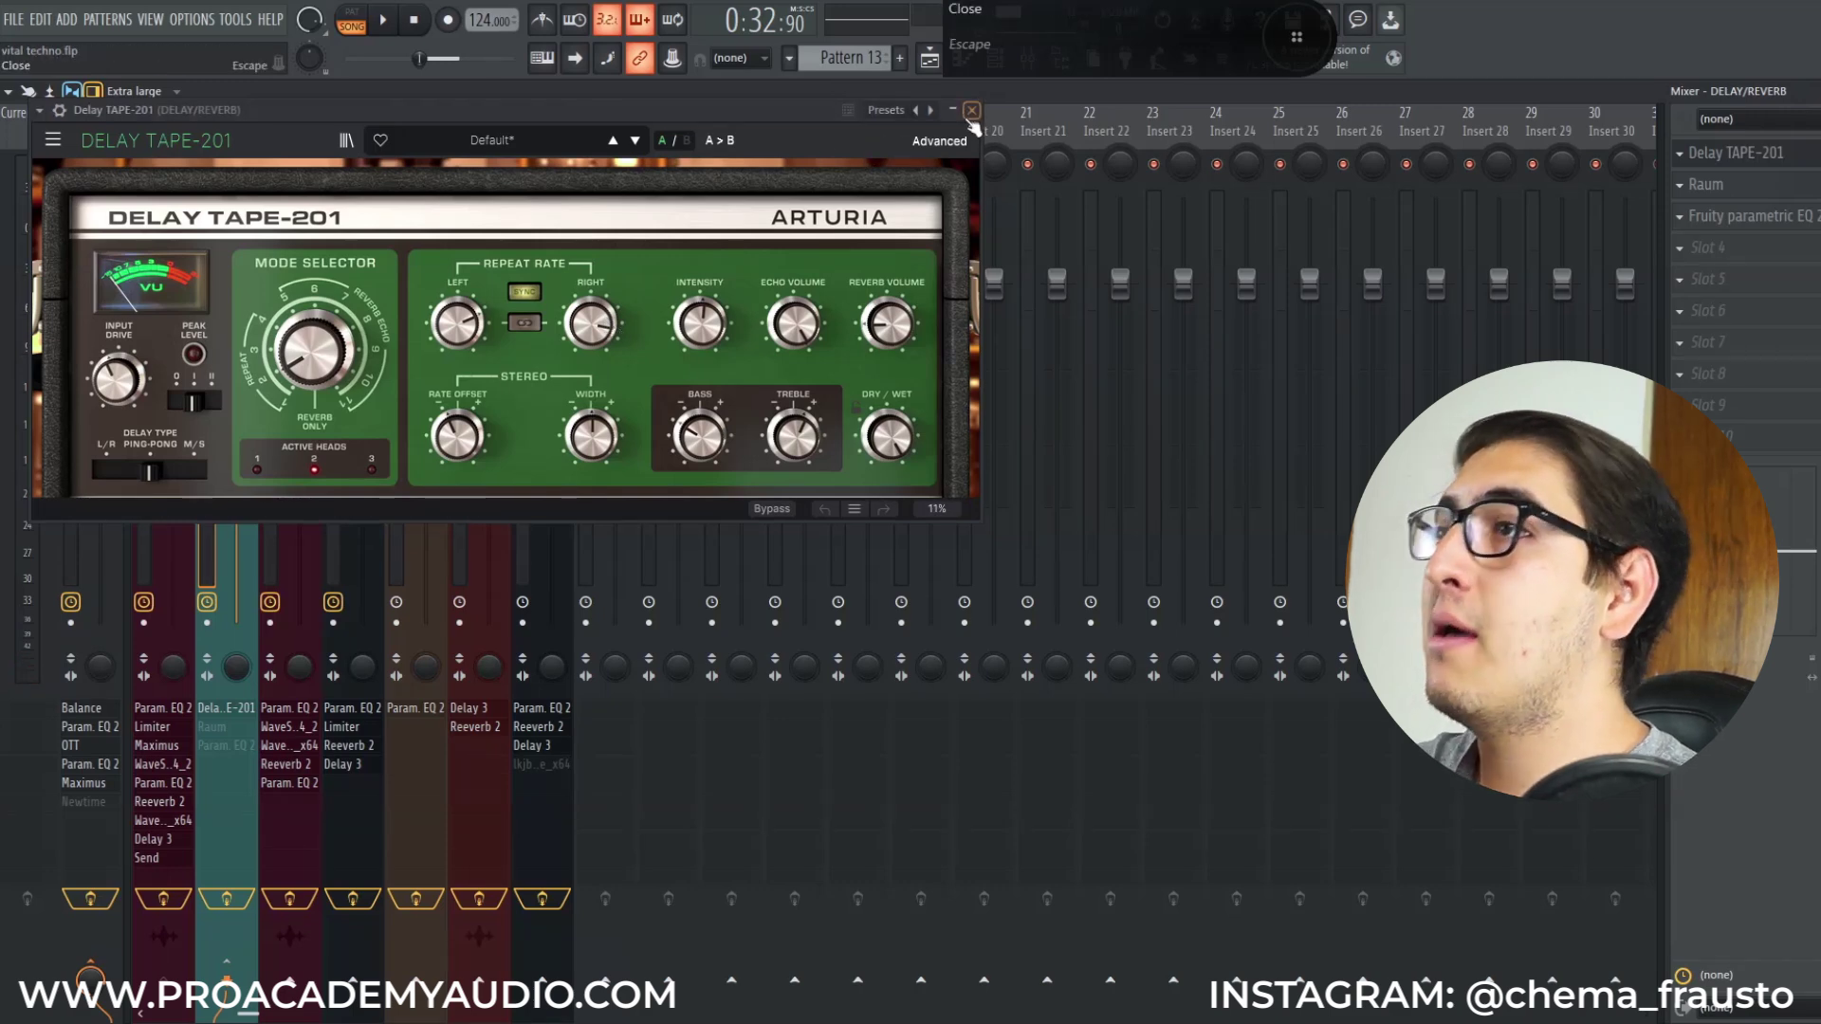
{"action": "left_click", "coordinate": [971, 110]}
Reopen Fruity send on VOCAL IA to point out its Volume control, close it and show the send volume automation in the Playlist.
{"action": "left_click", "coordinate": [155, 171]}
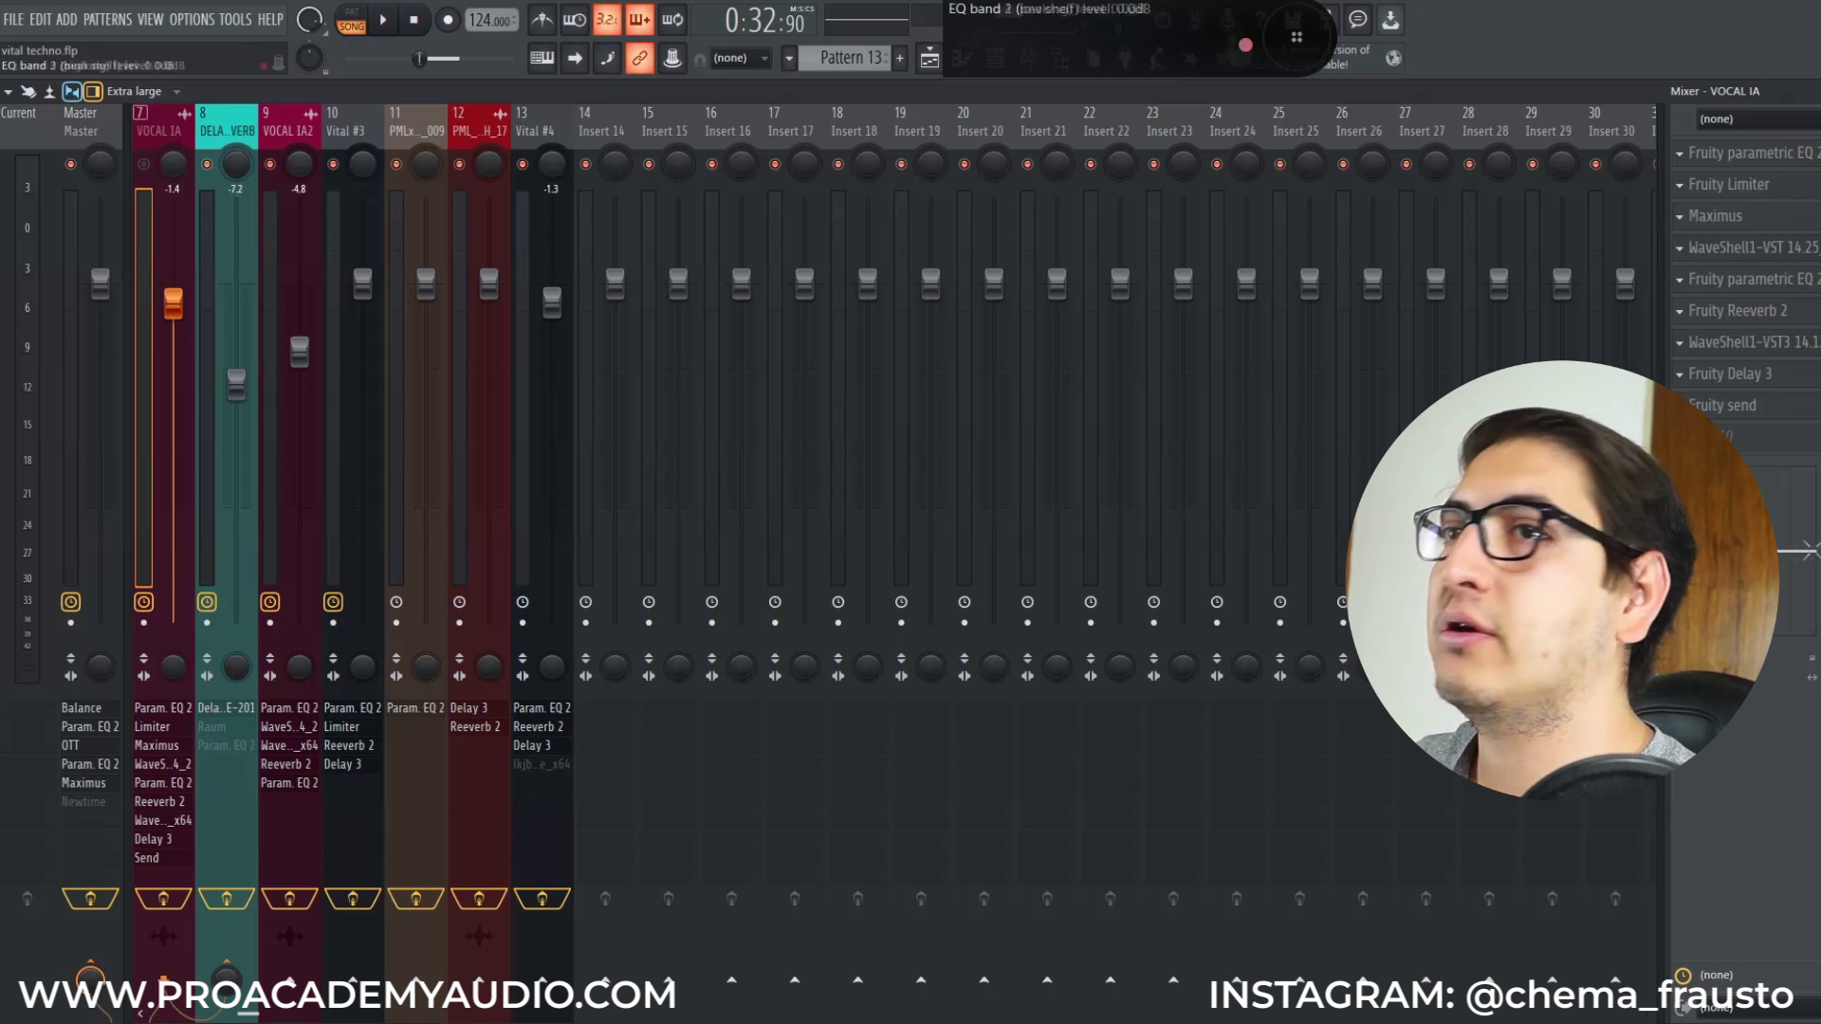
{"action": "left_click", "coordinate": [1755, 405]}
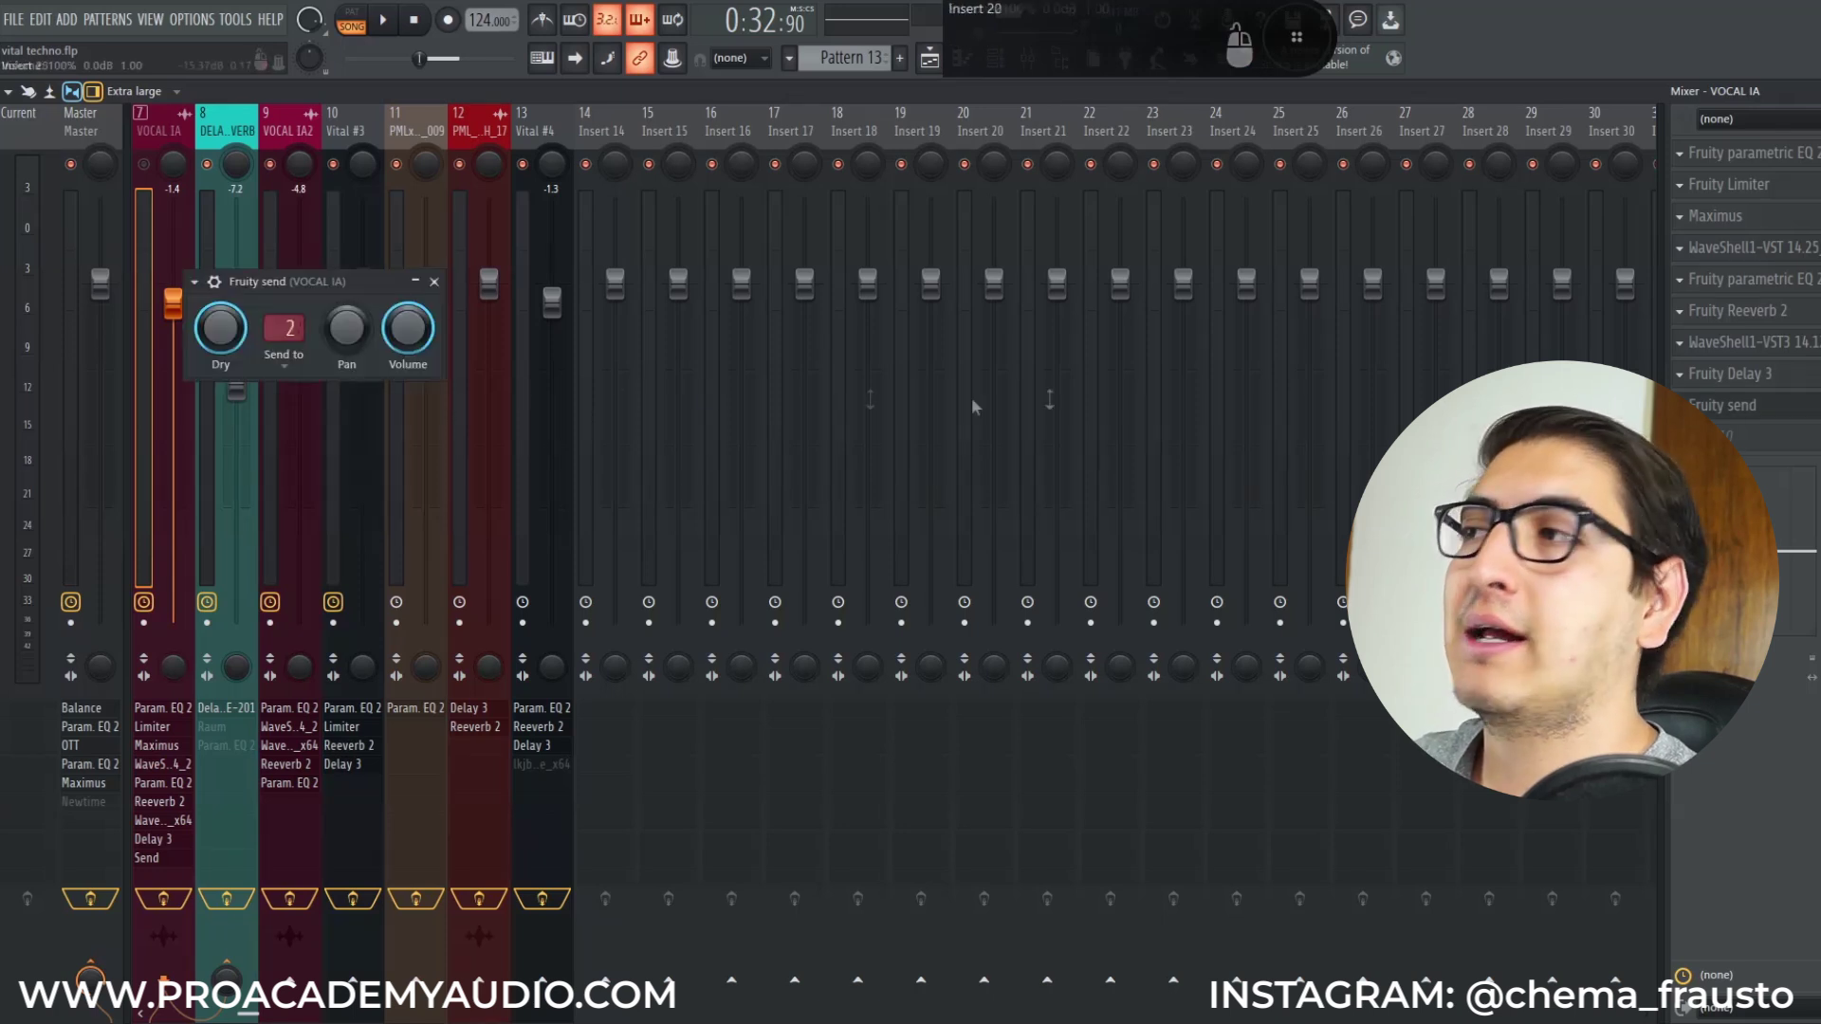
{"action": "right_click", "coordinate": [408, 332]}
{"action": "left_click", "coordinate": [449, 286]}
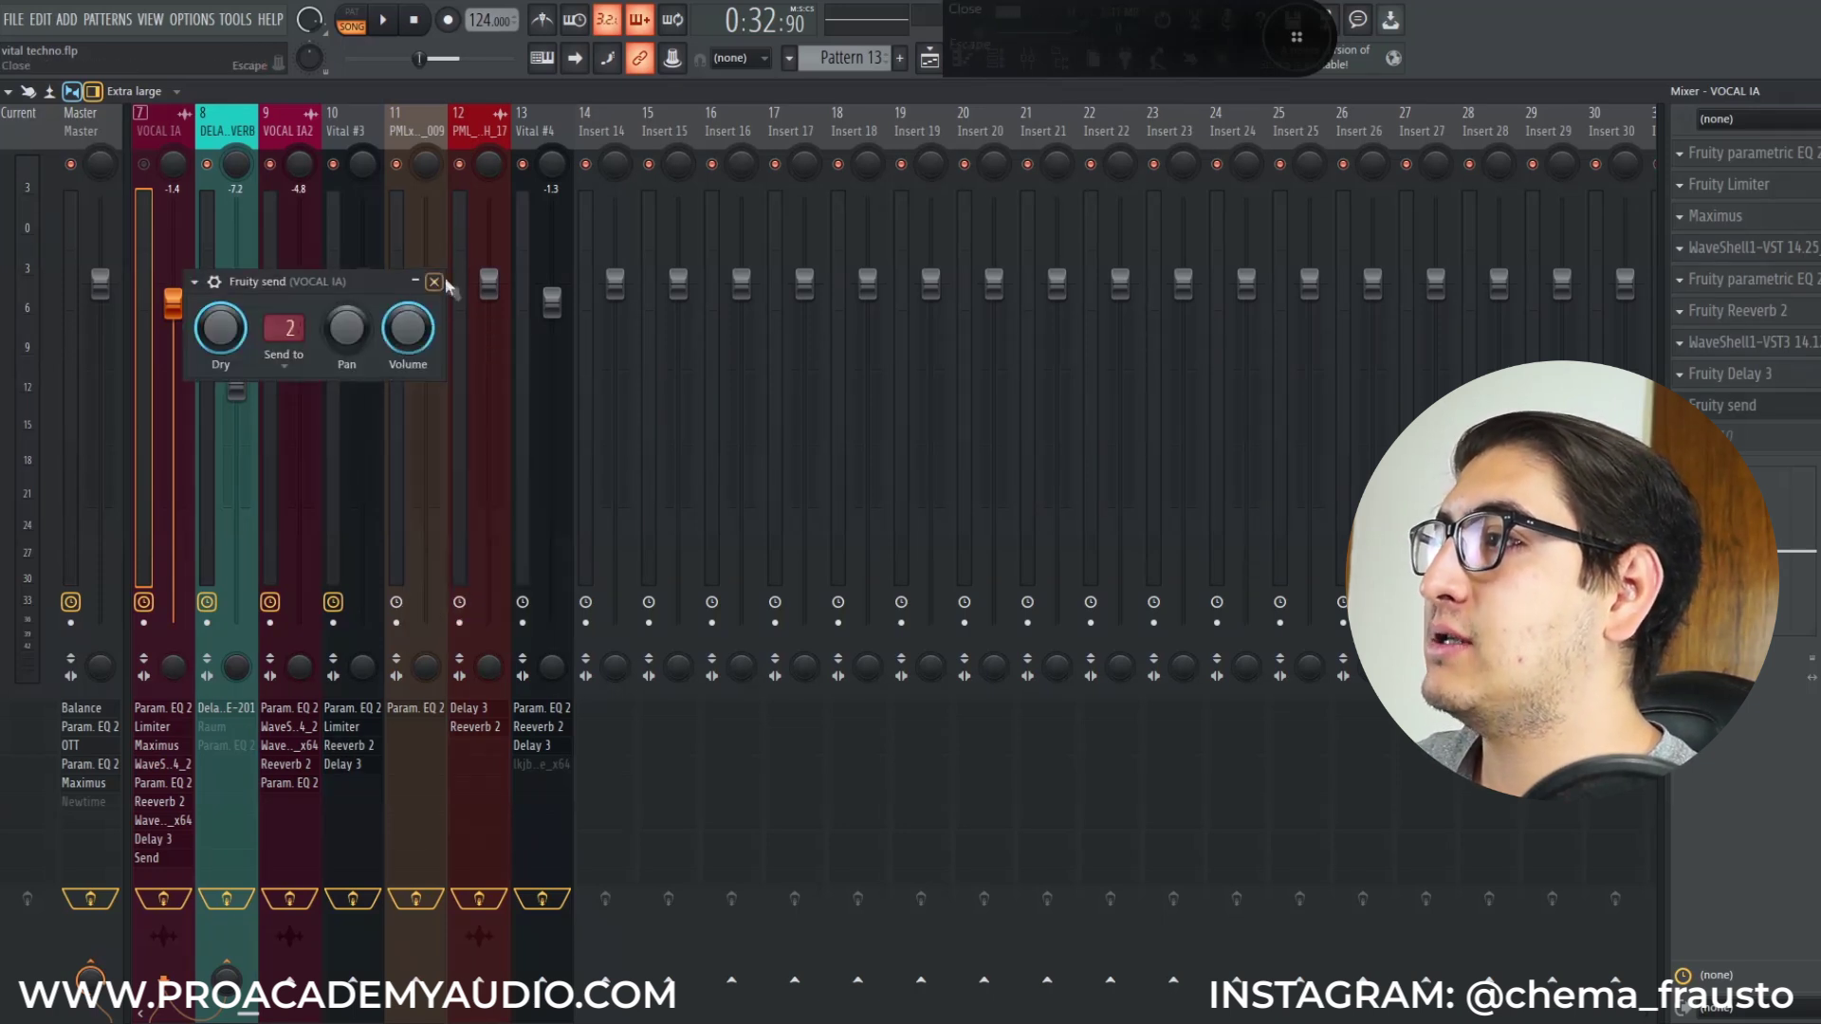
{"action": "left_click", "coordinate": [436, 283]}
{"action": "key", "text": "F5"}
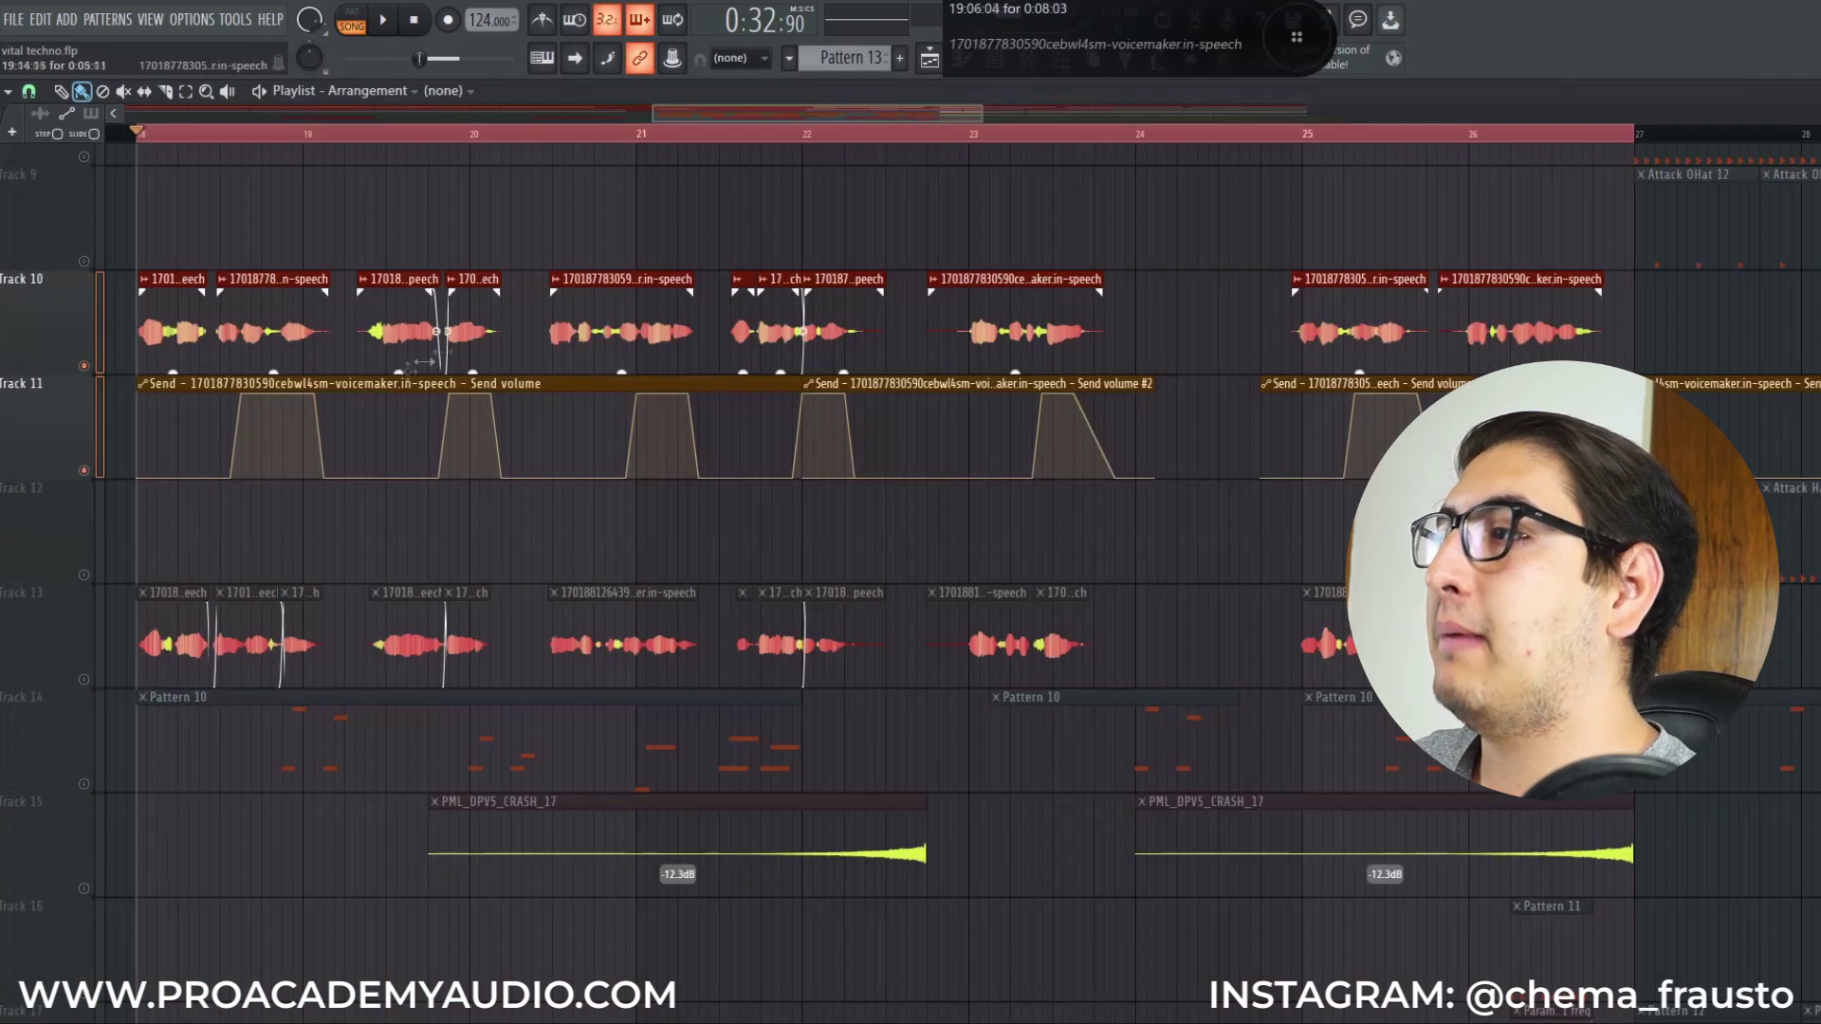
Select the range from mid-bar 18 to mid-bar 19, open VOCAL IA's Fruity send and play the Playlist to watch its Volume follow the automation.
{"action": "left_click", "coordinate": [147, 134]}
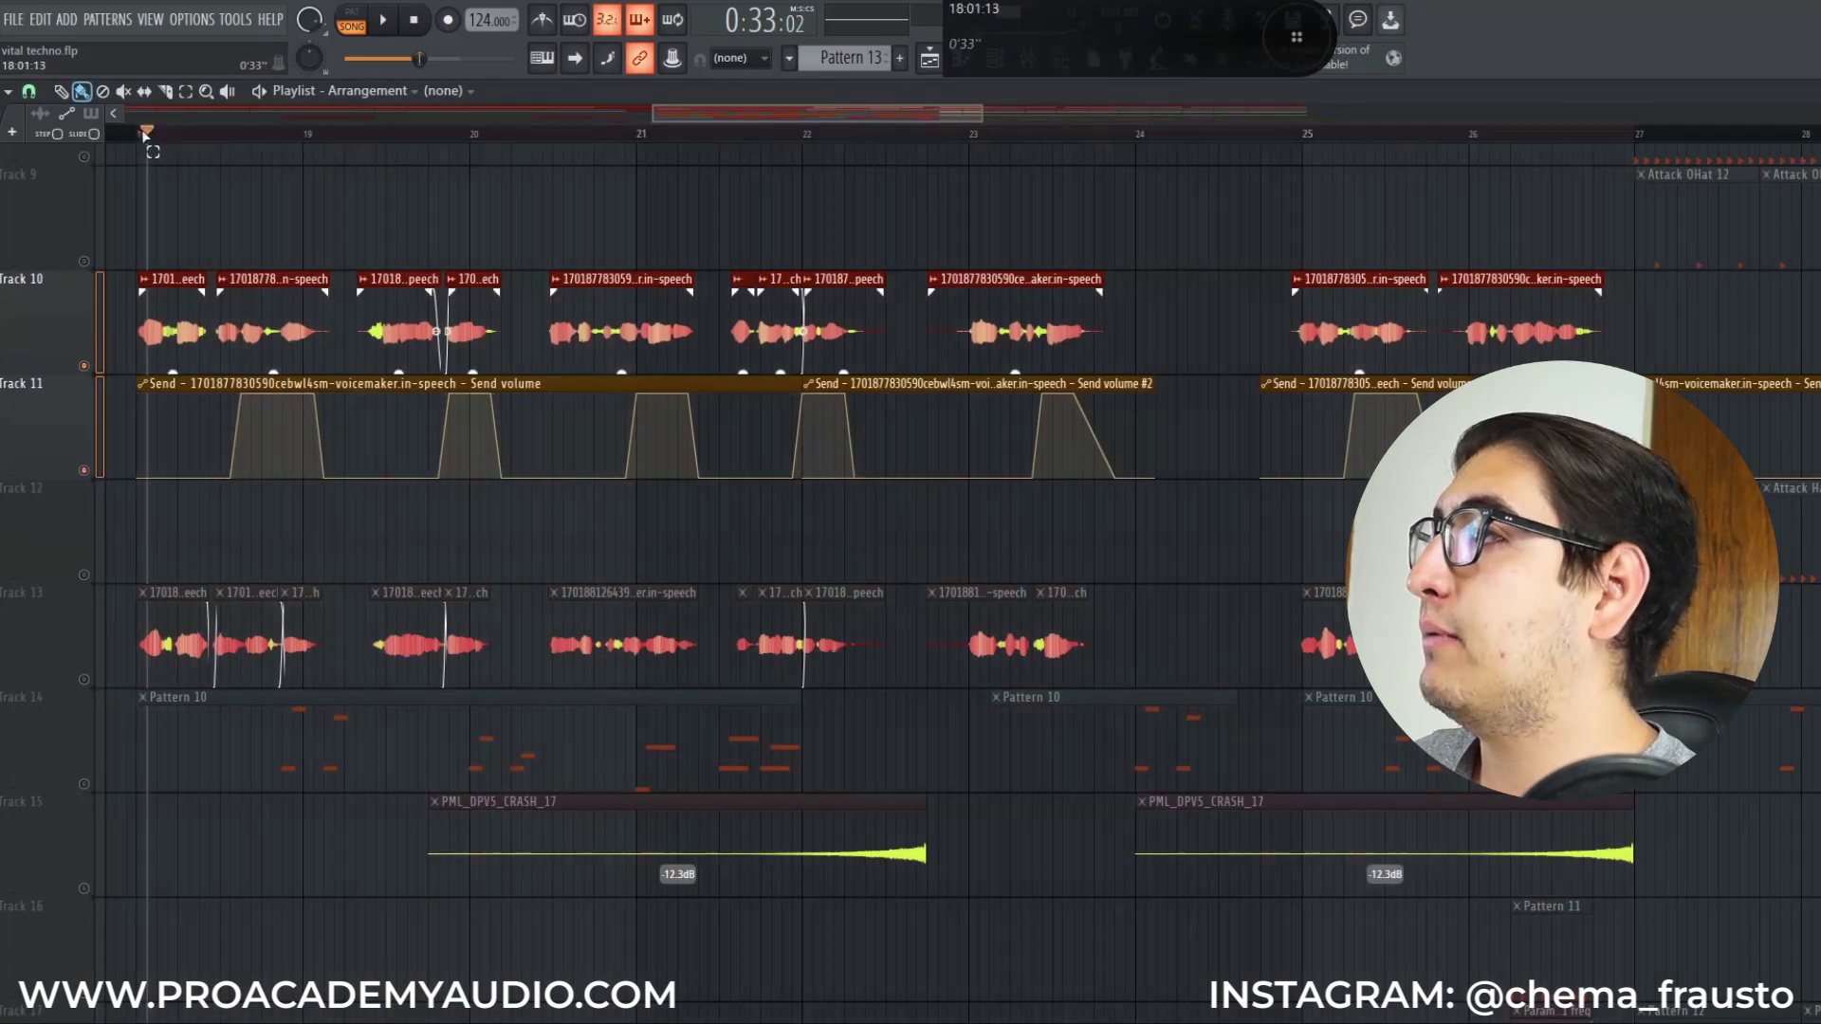
{"action": "left_click_drag", "start_coordinate": [211, 139], "coordinate": [388, 166]}
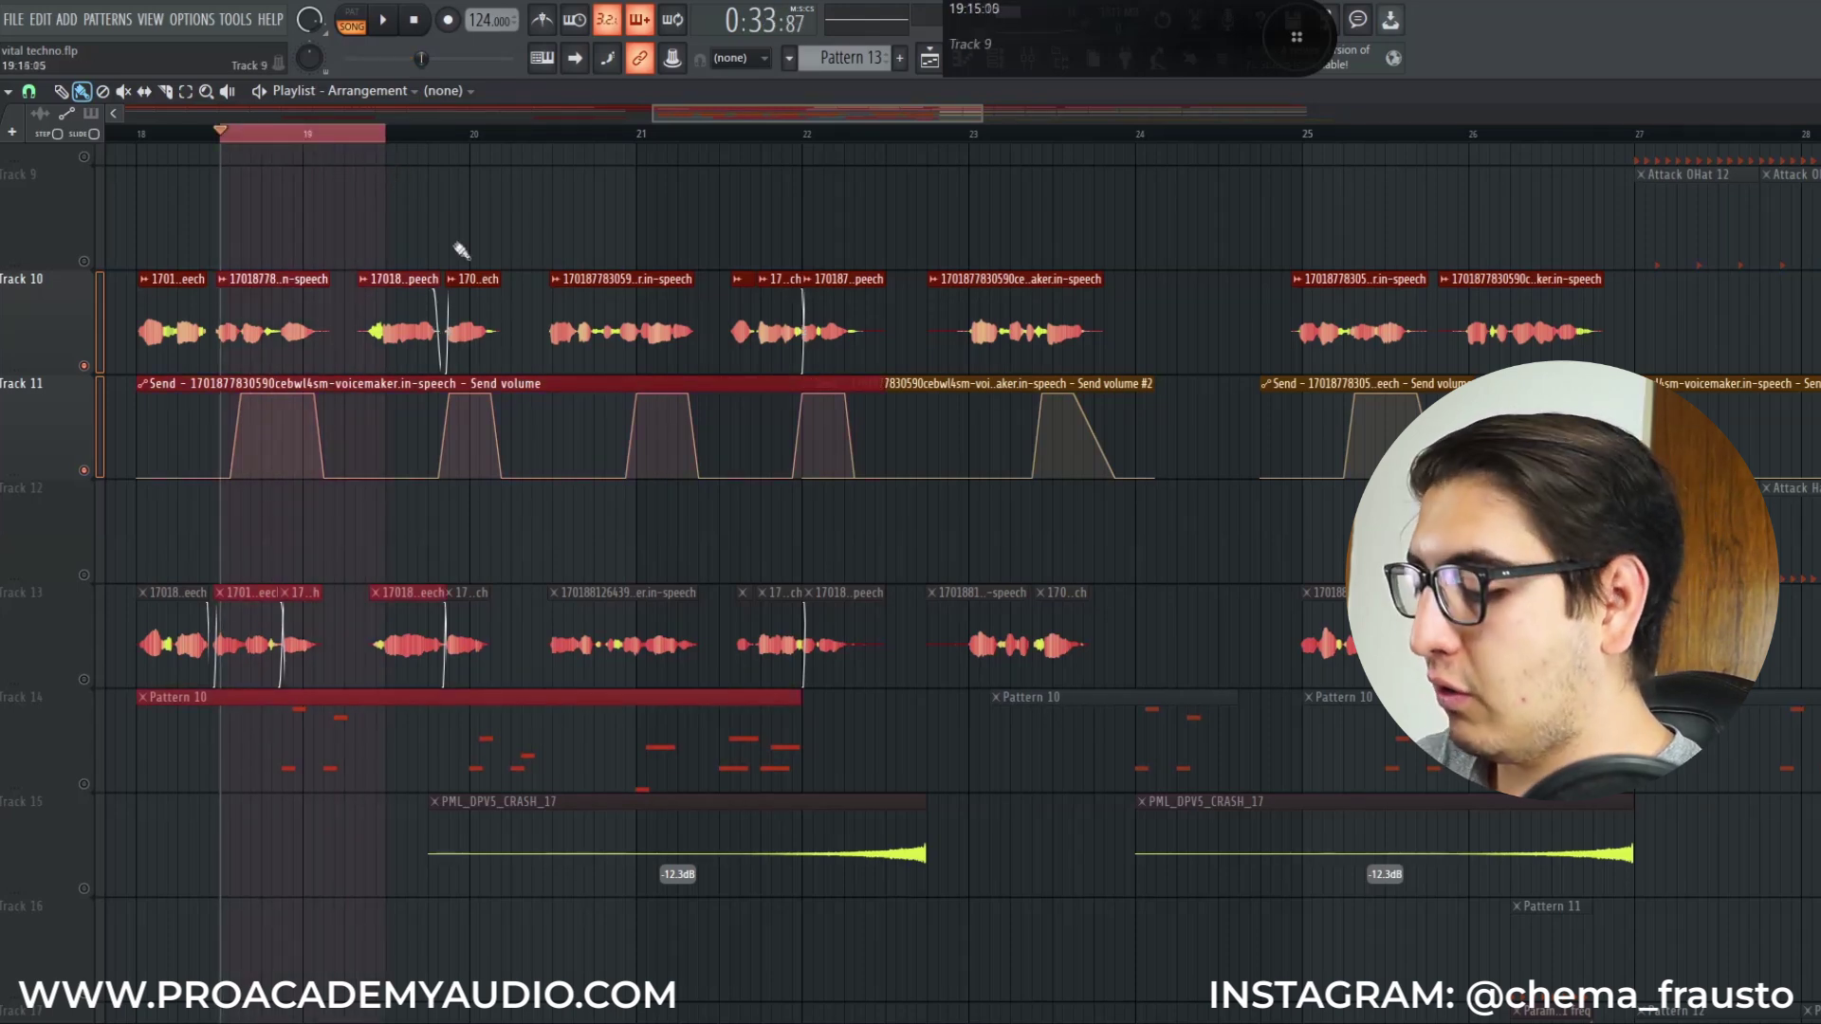
{"action": "key", "text": "F9"}
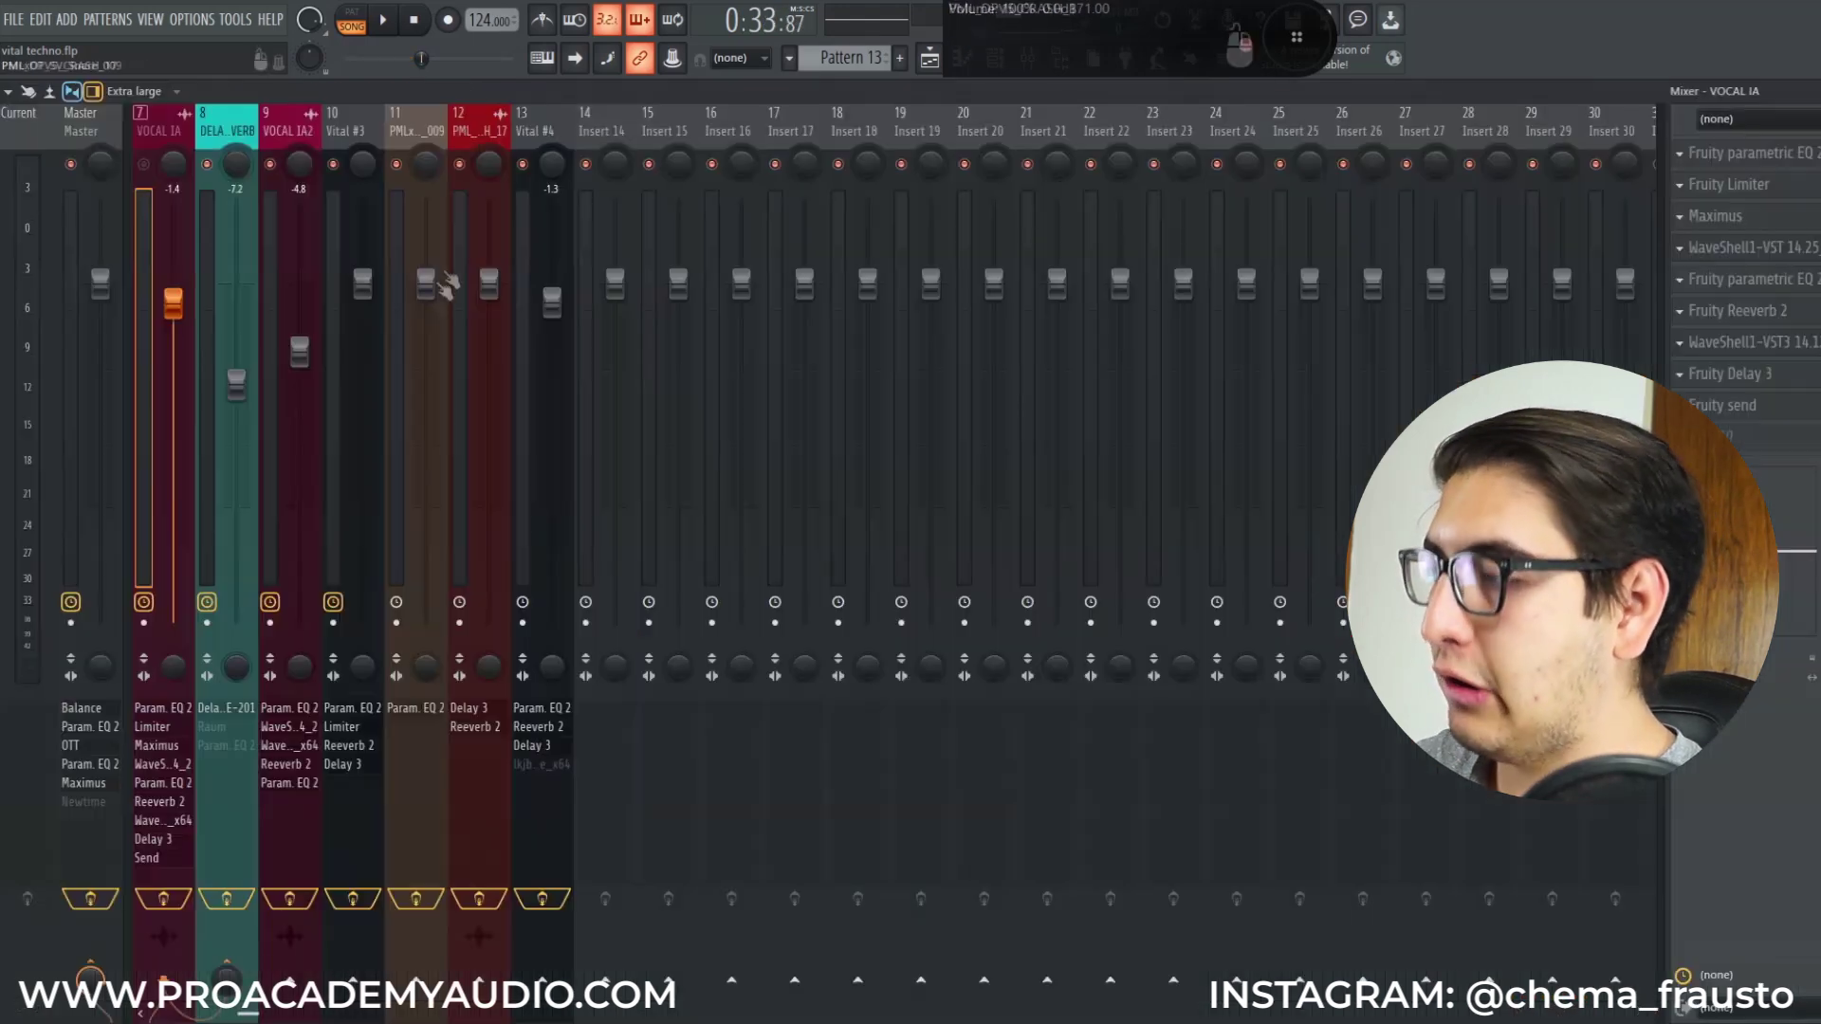
{"action": "left_click", "coordinate": [1741, 414]}
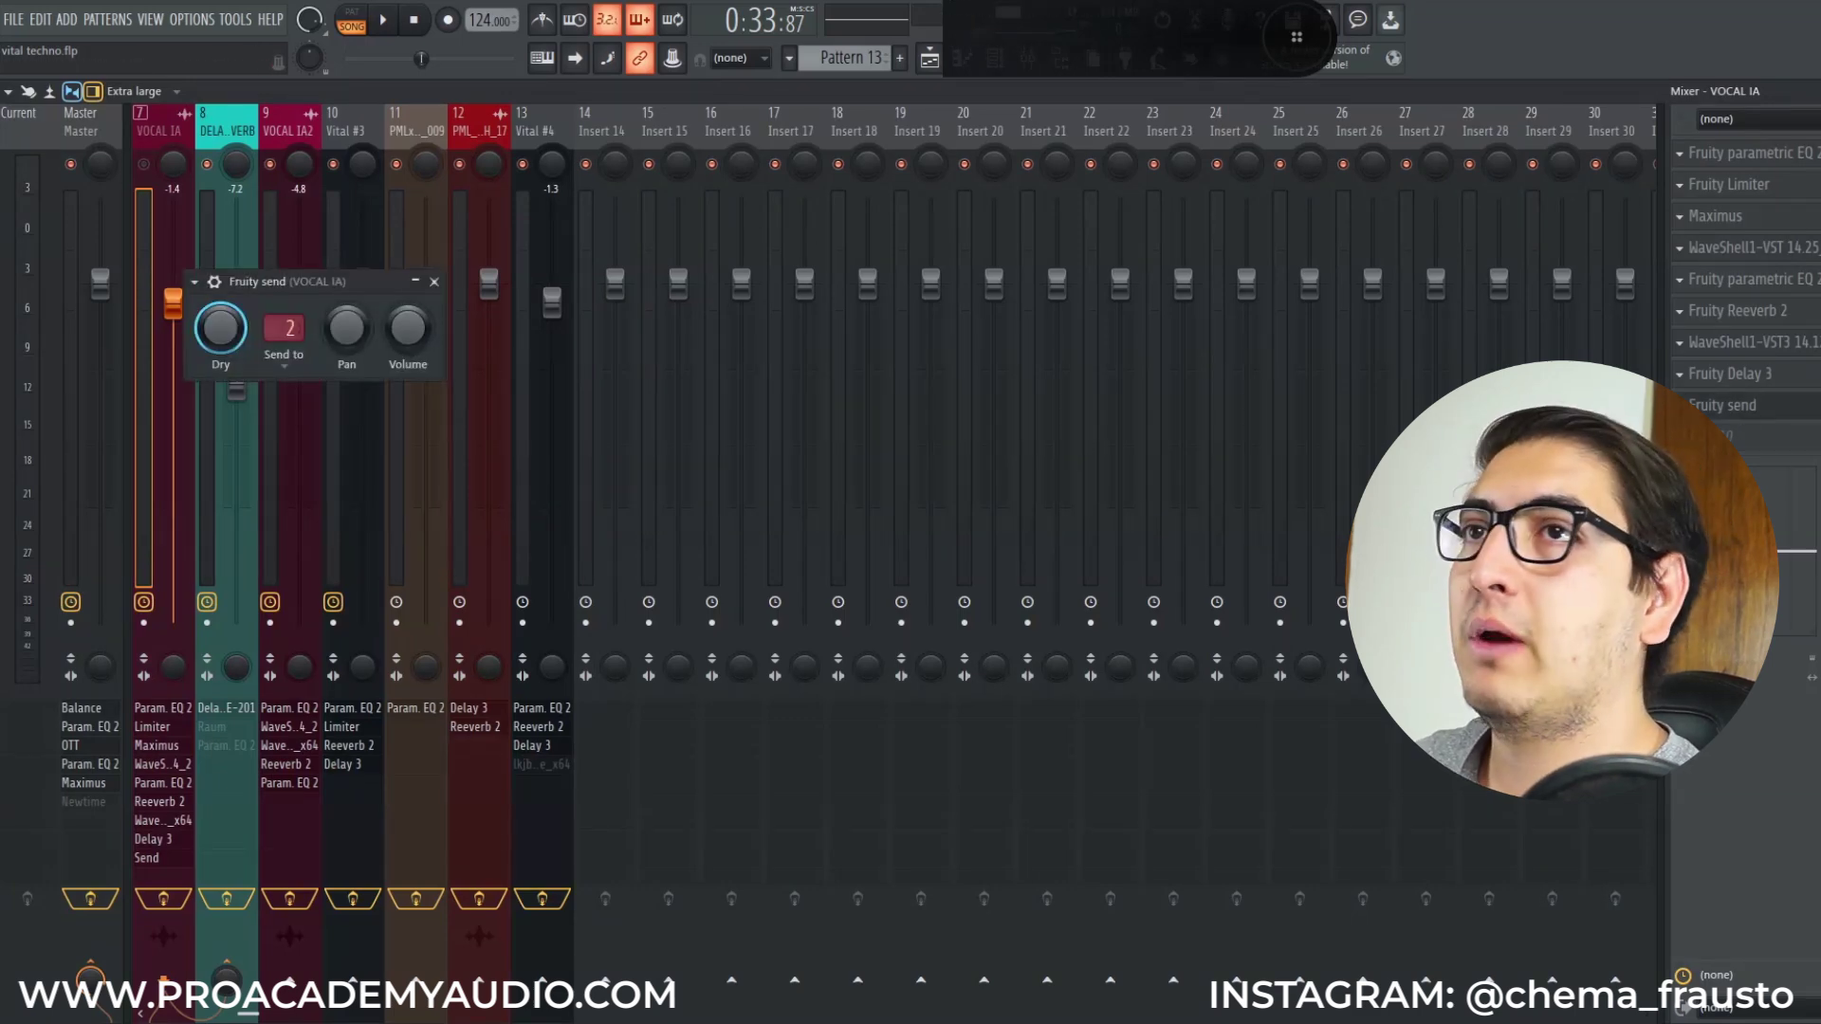
{"action": "key", "text": "F9"}
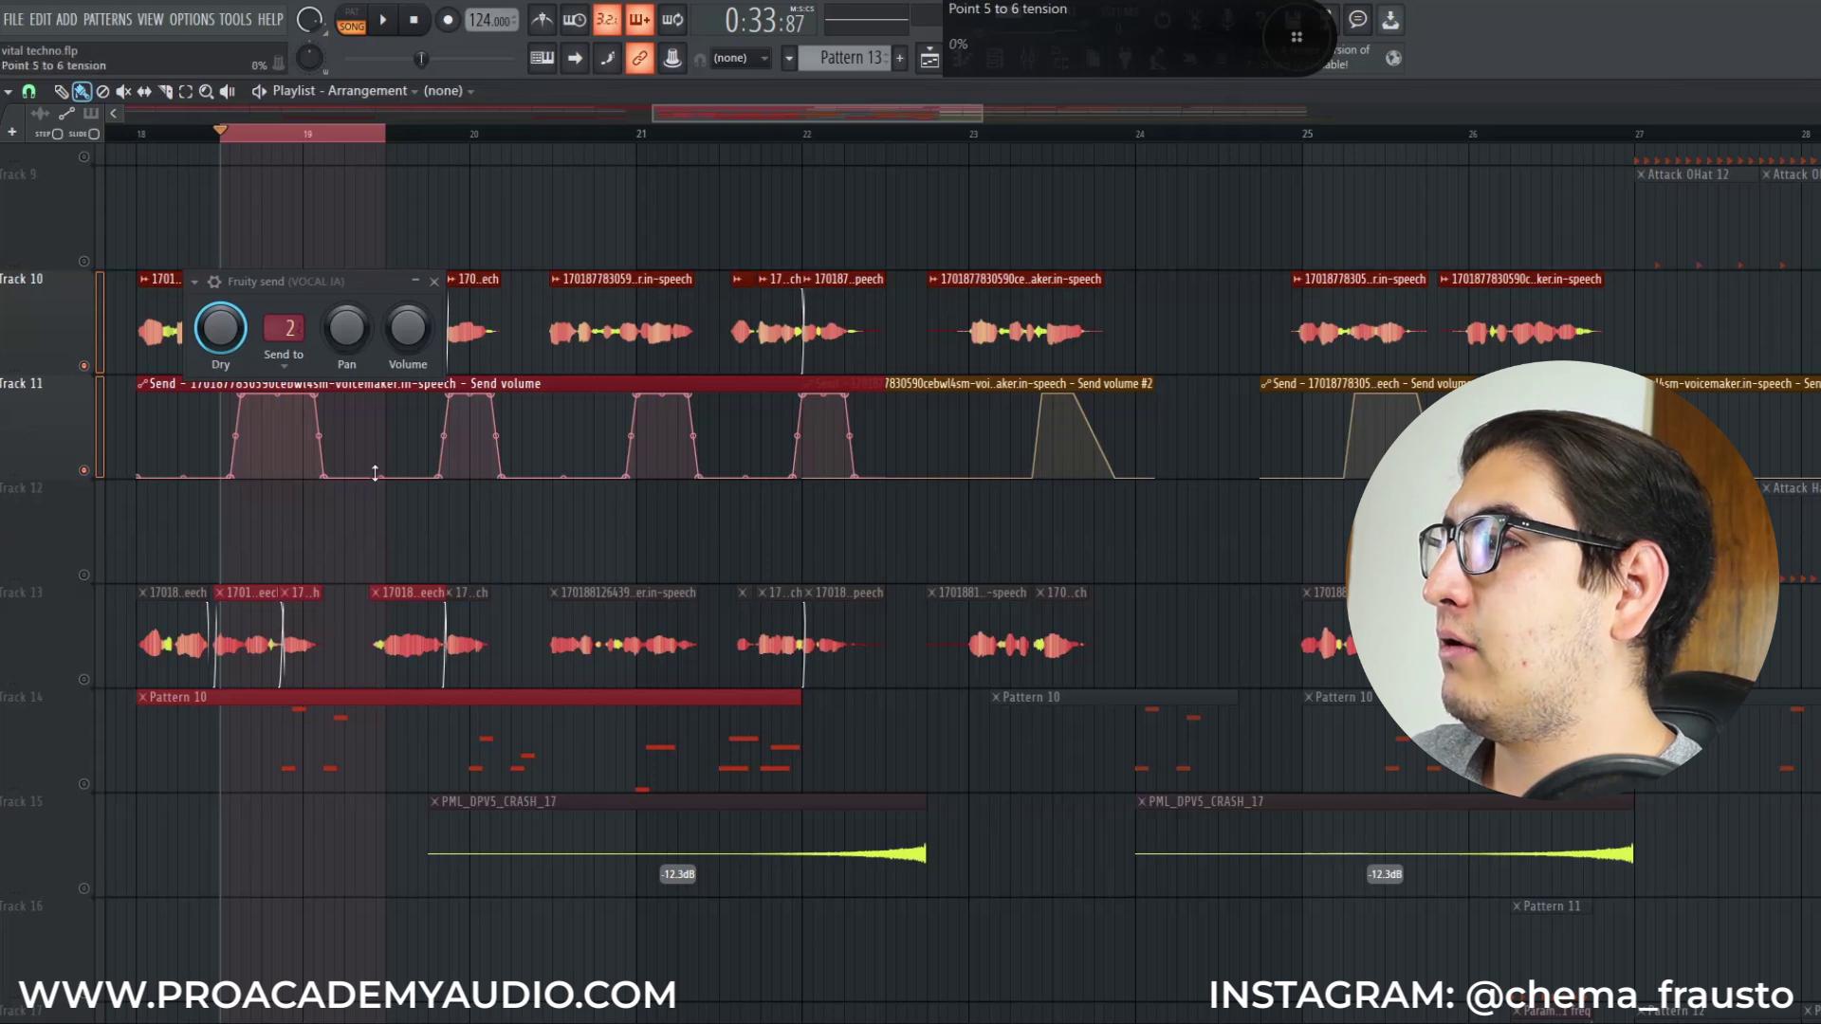
{"action": "key", "text": "space"}
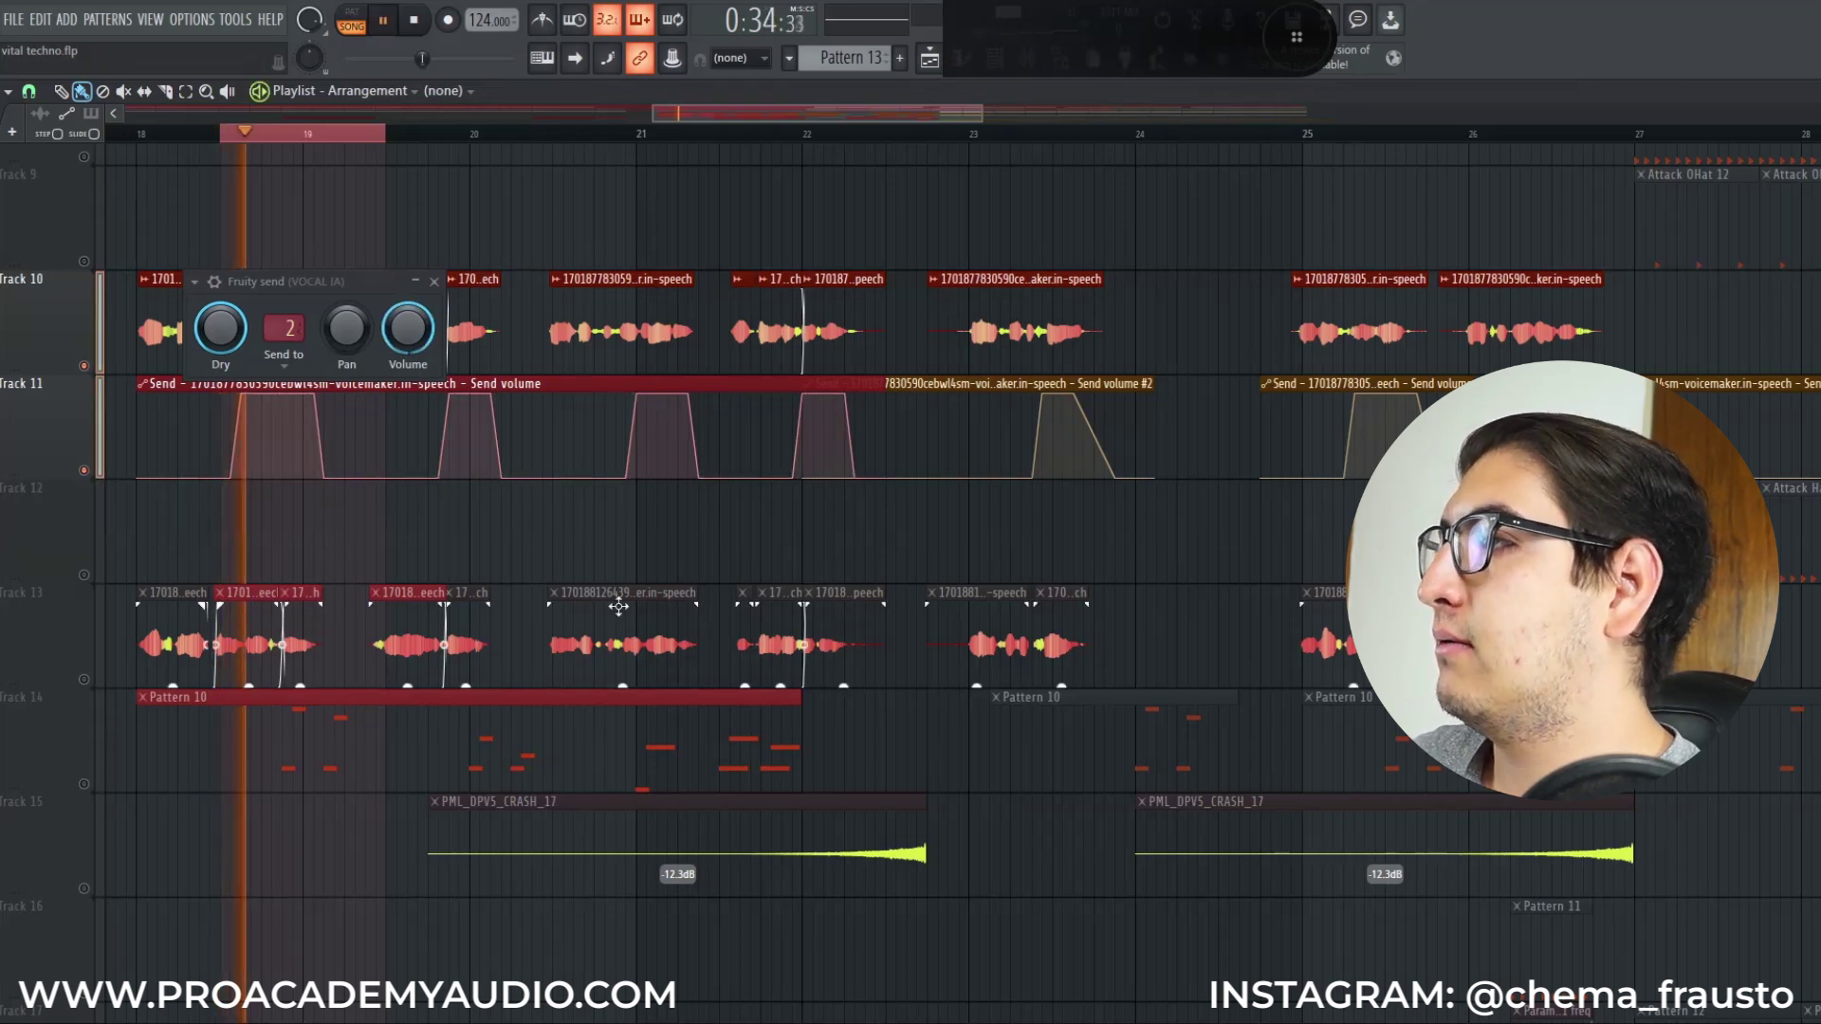
{"action": "key", "text": "space"}
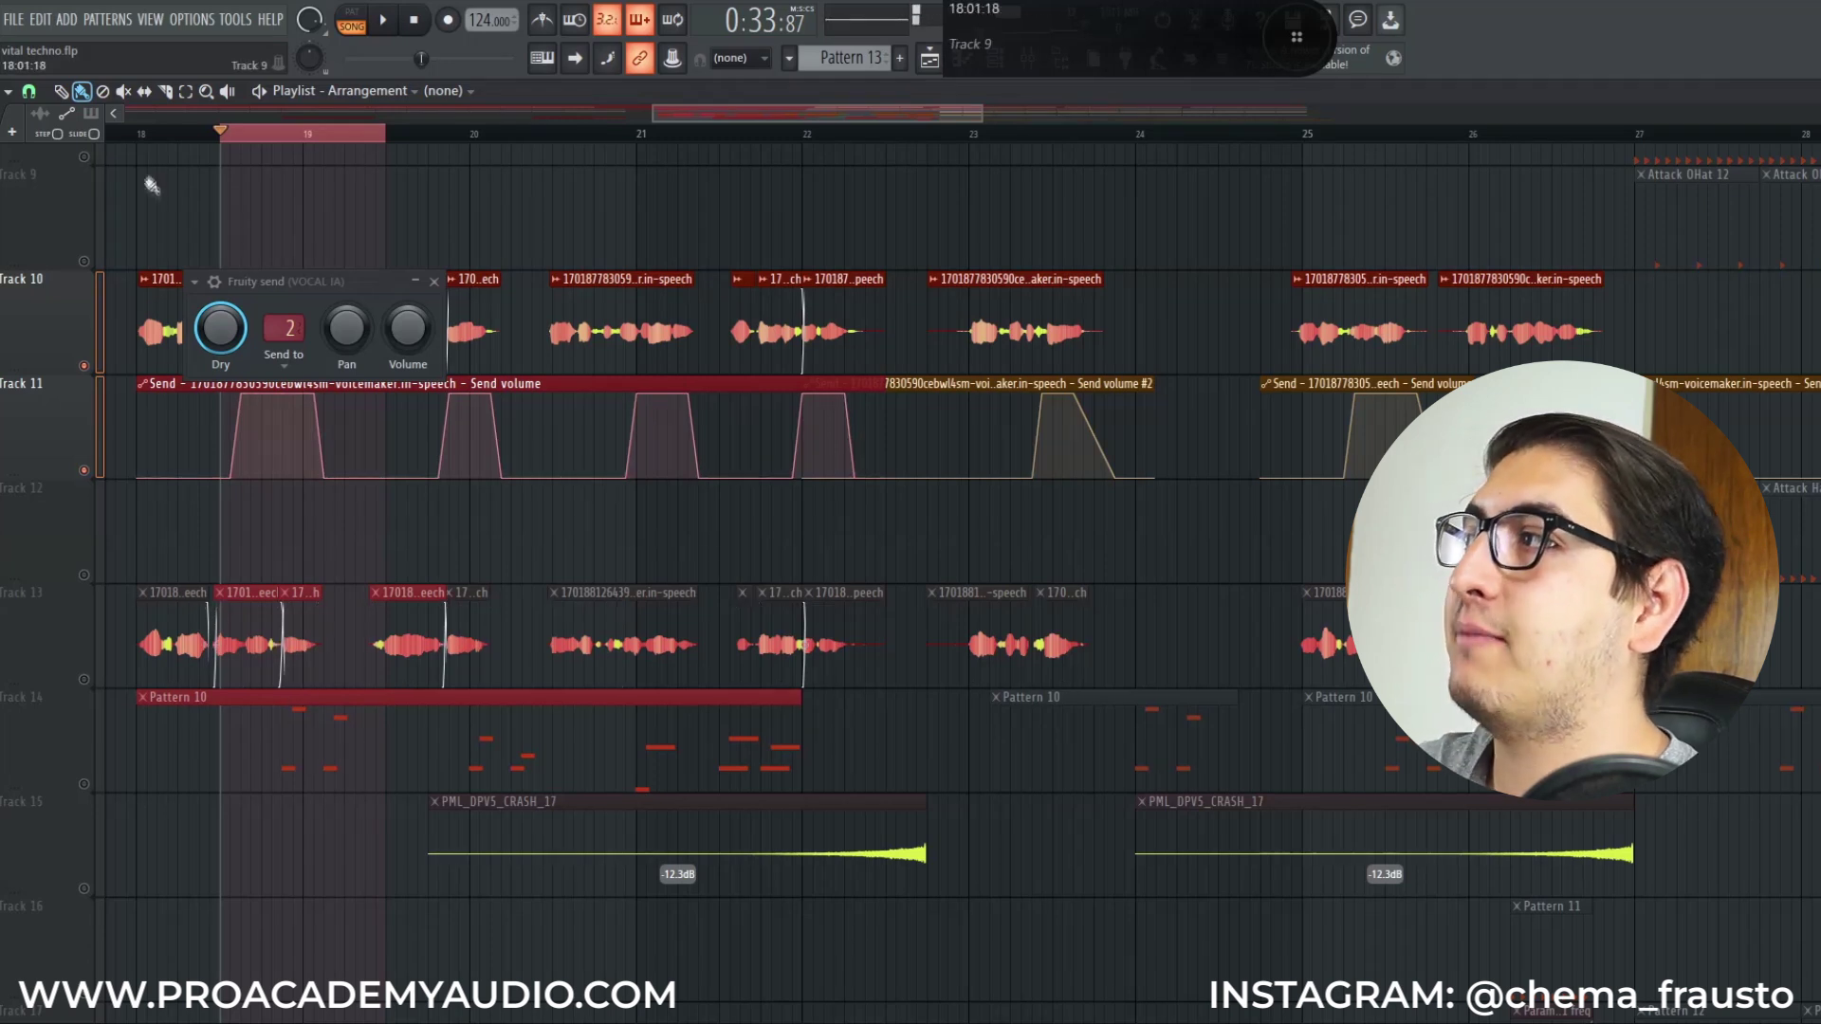
Play the vocal from bar 18 with Fruity send open to audition the send automation, stopping after a short passage.
{"action": "left_click", "coordinate": [138, 133]}
{"action": "key", "text": "space"}
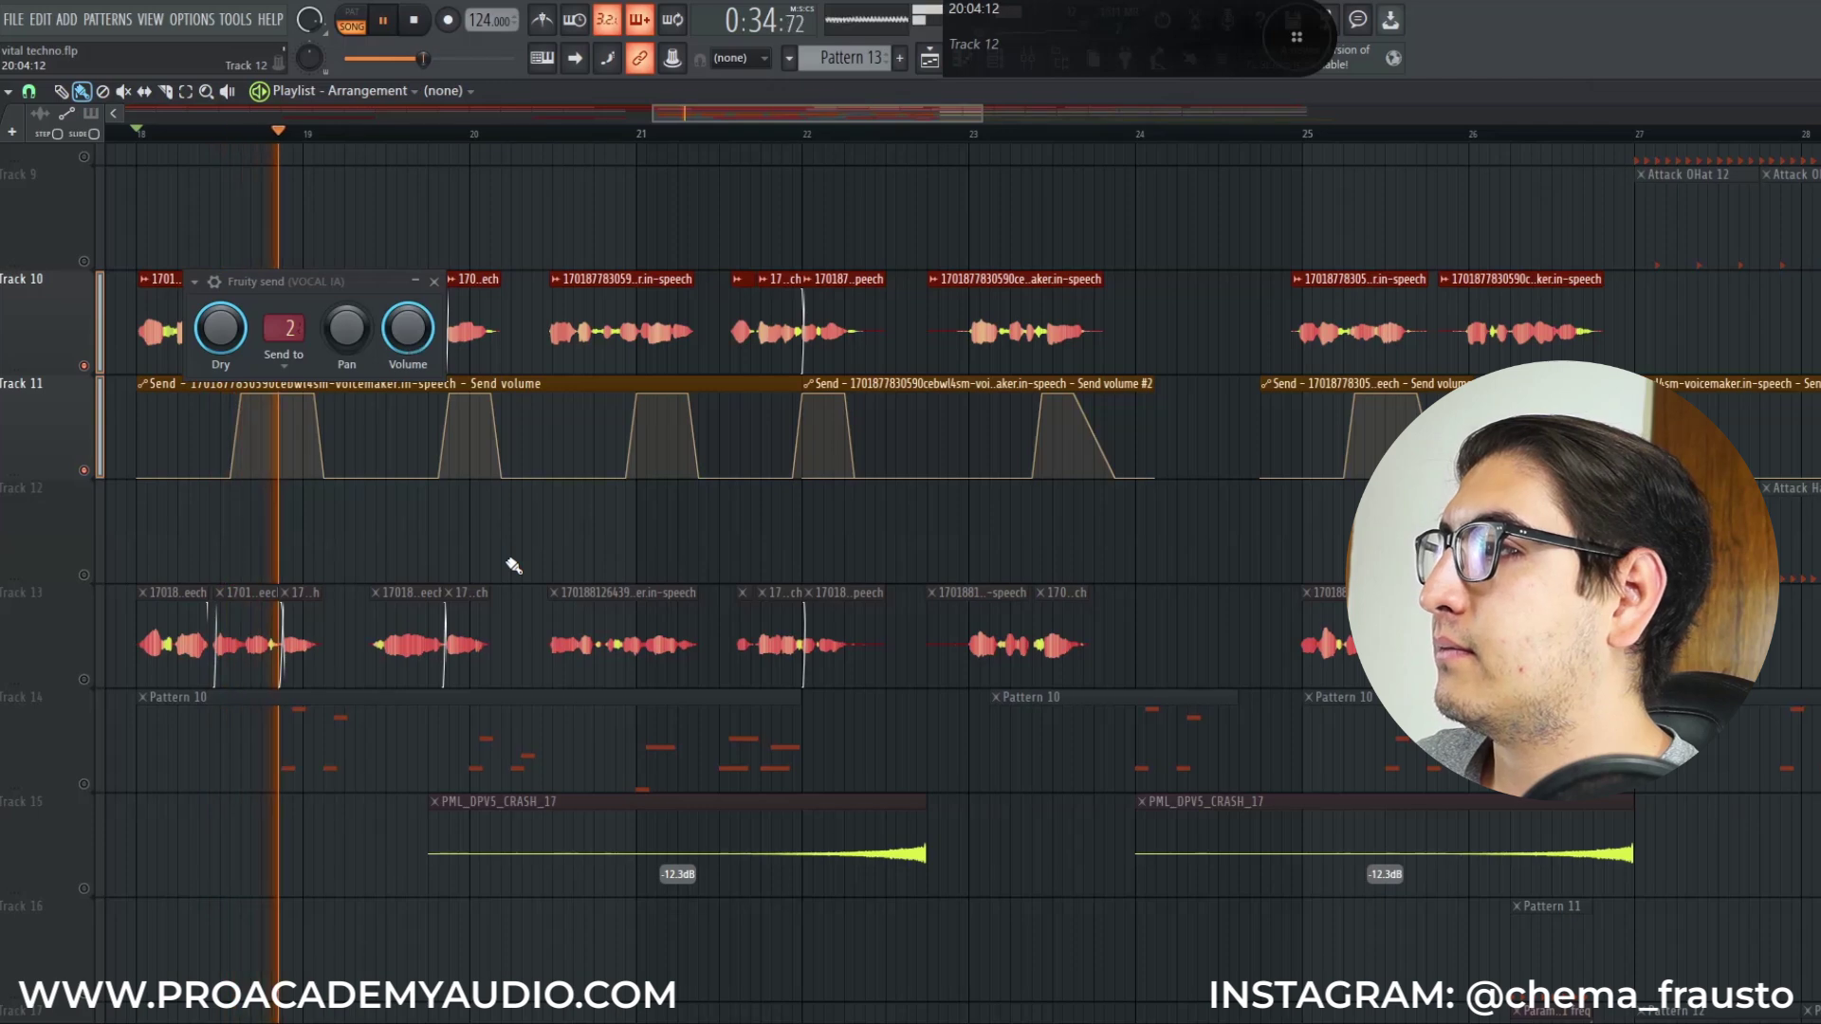
{"action": "key", "text": "space"}
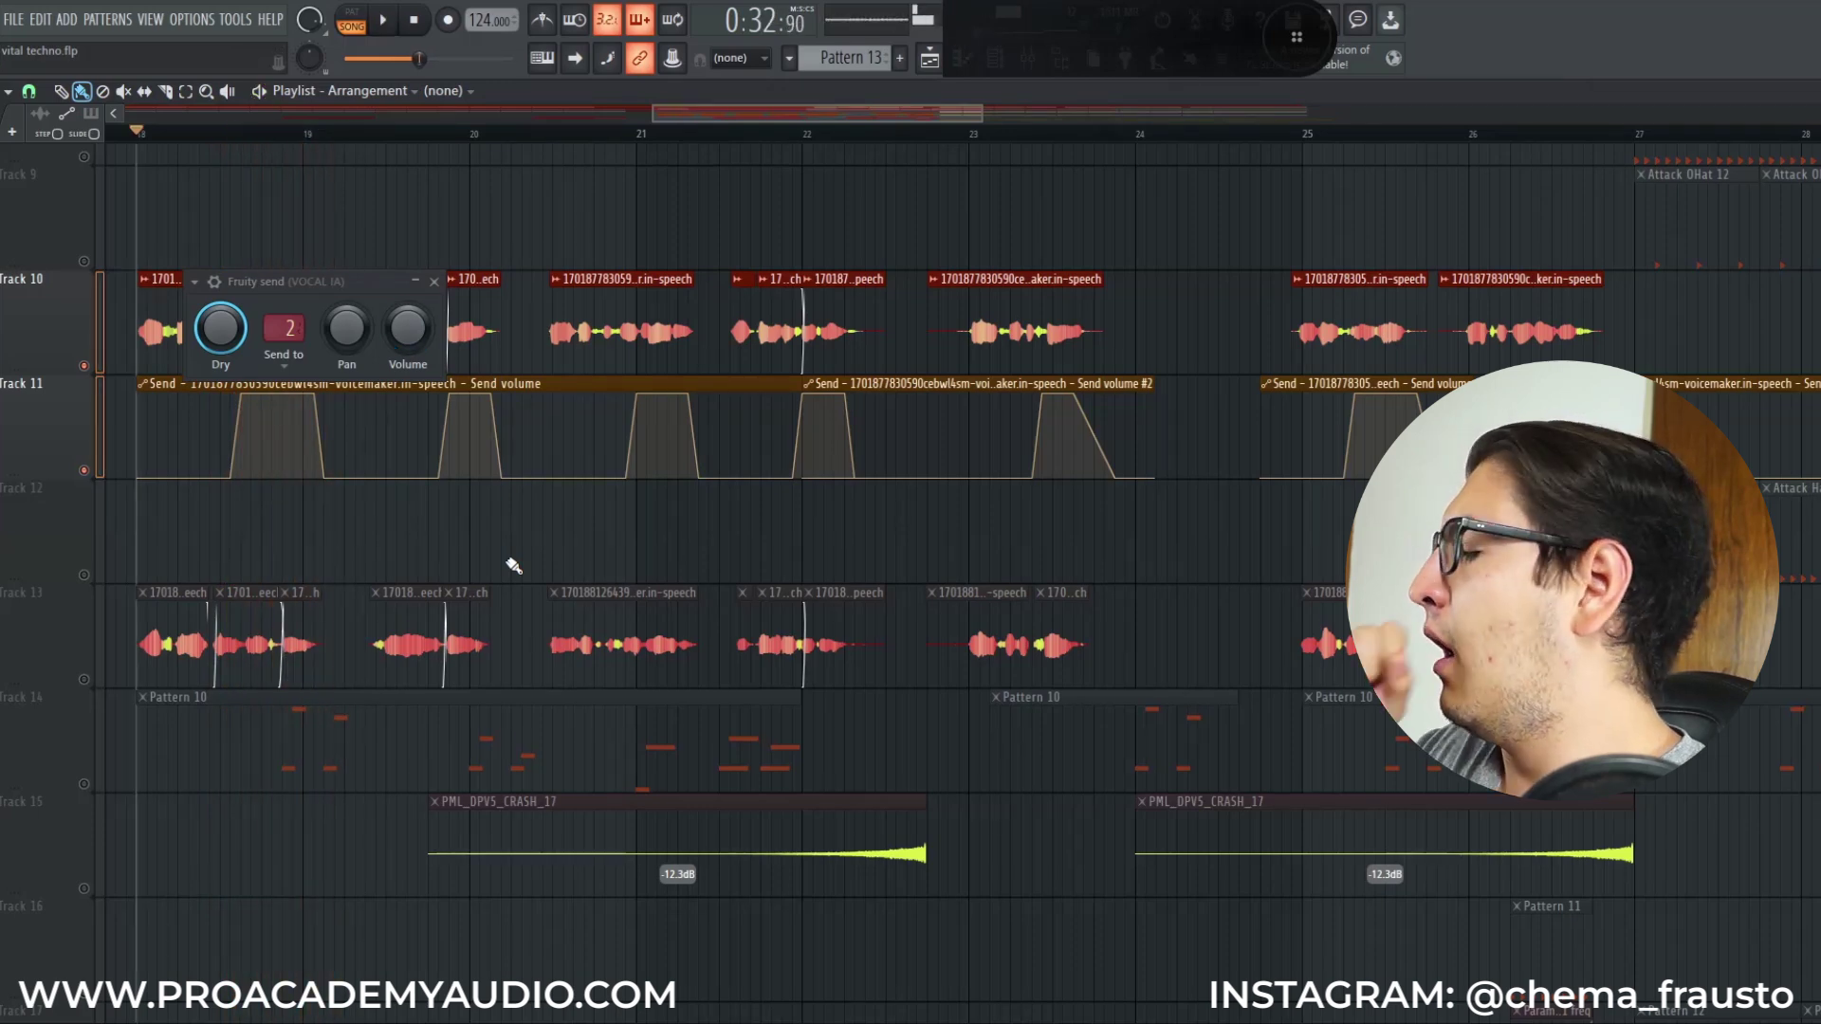
View Delay TAPE-201's Dry/Wet setting on the DELAY/REVERB track, enable and open Raum, and audition the vocal.
{"action": "key", "text": "F9"}
{"action": "left_click", "coordinate": [1736, 153]}
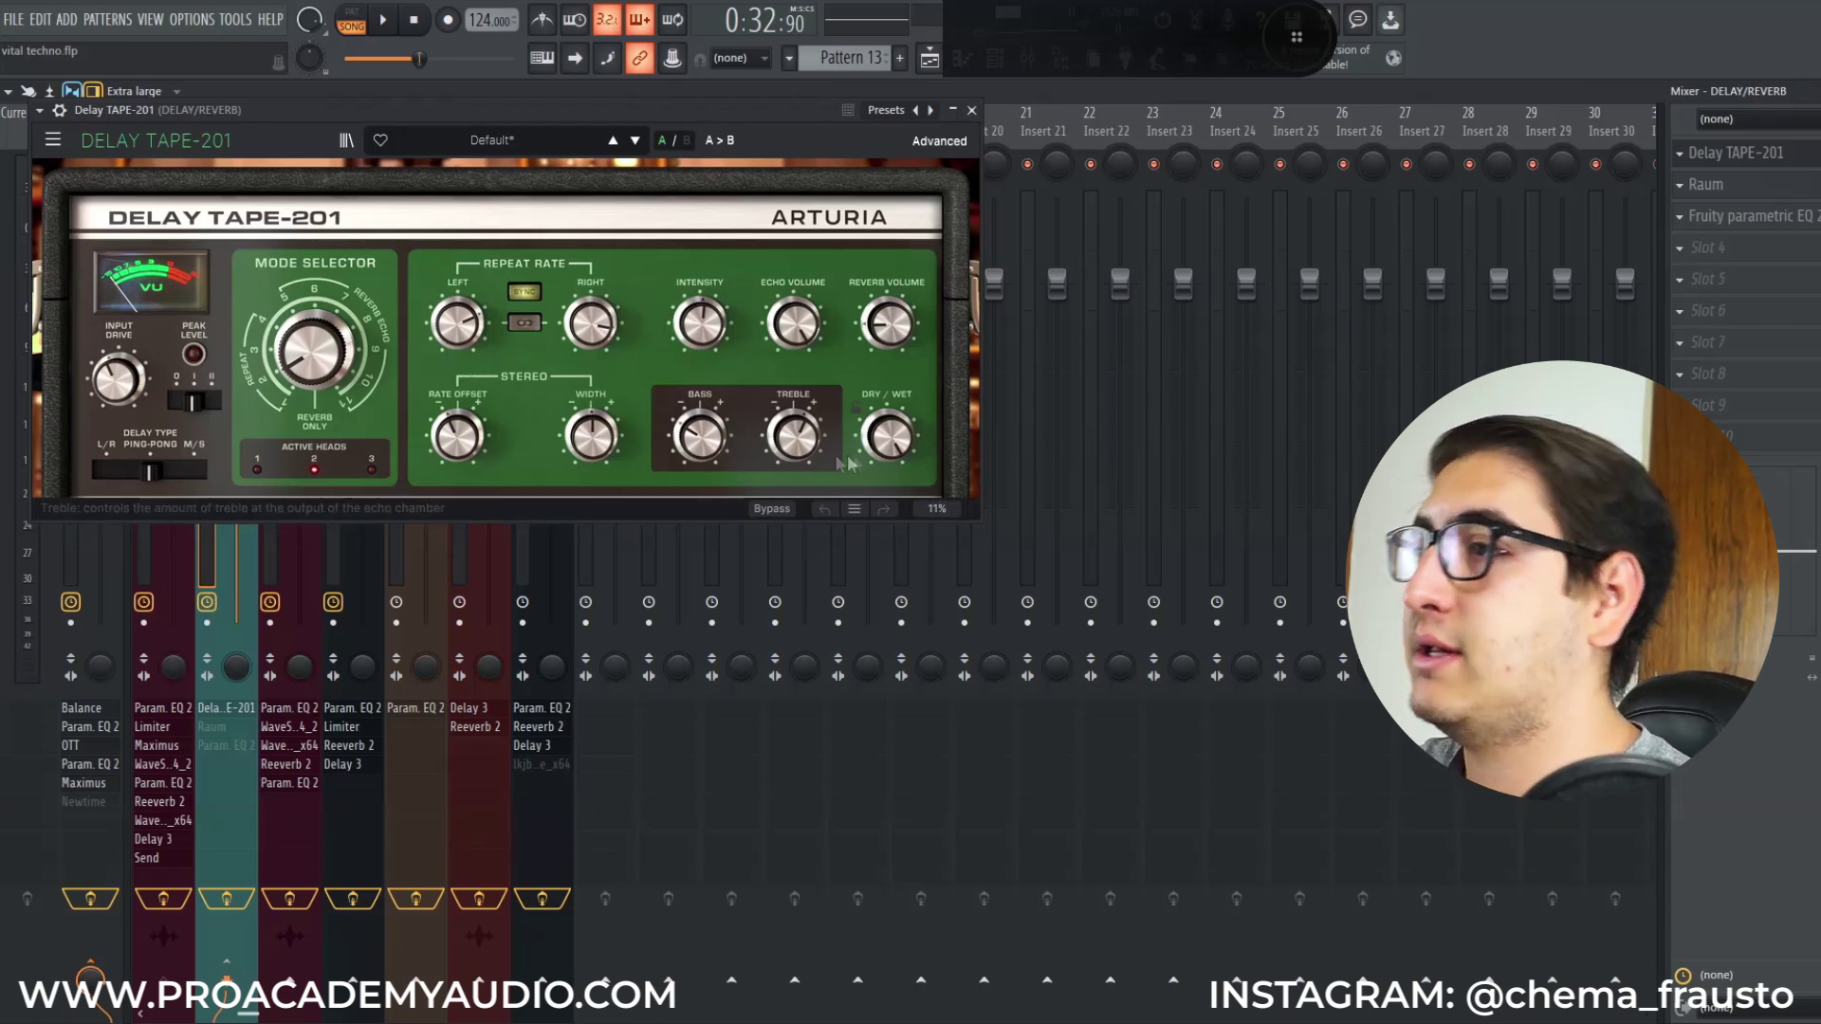
{"action": "mouse_move", "coordinate": [897, 445]}
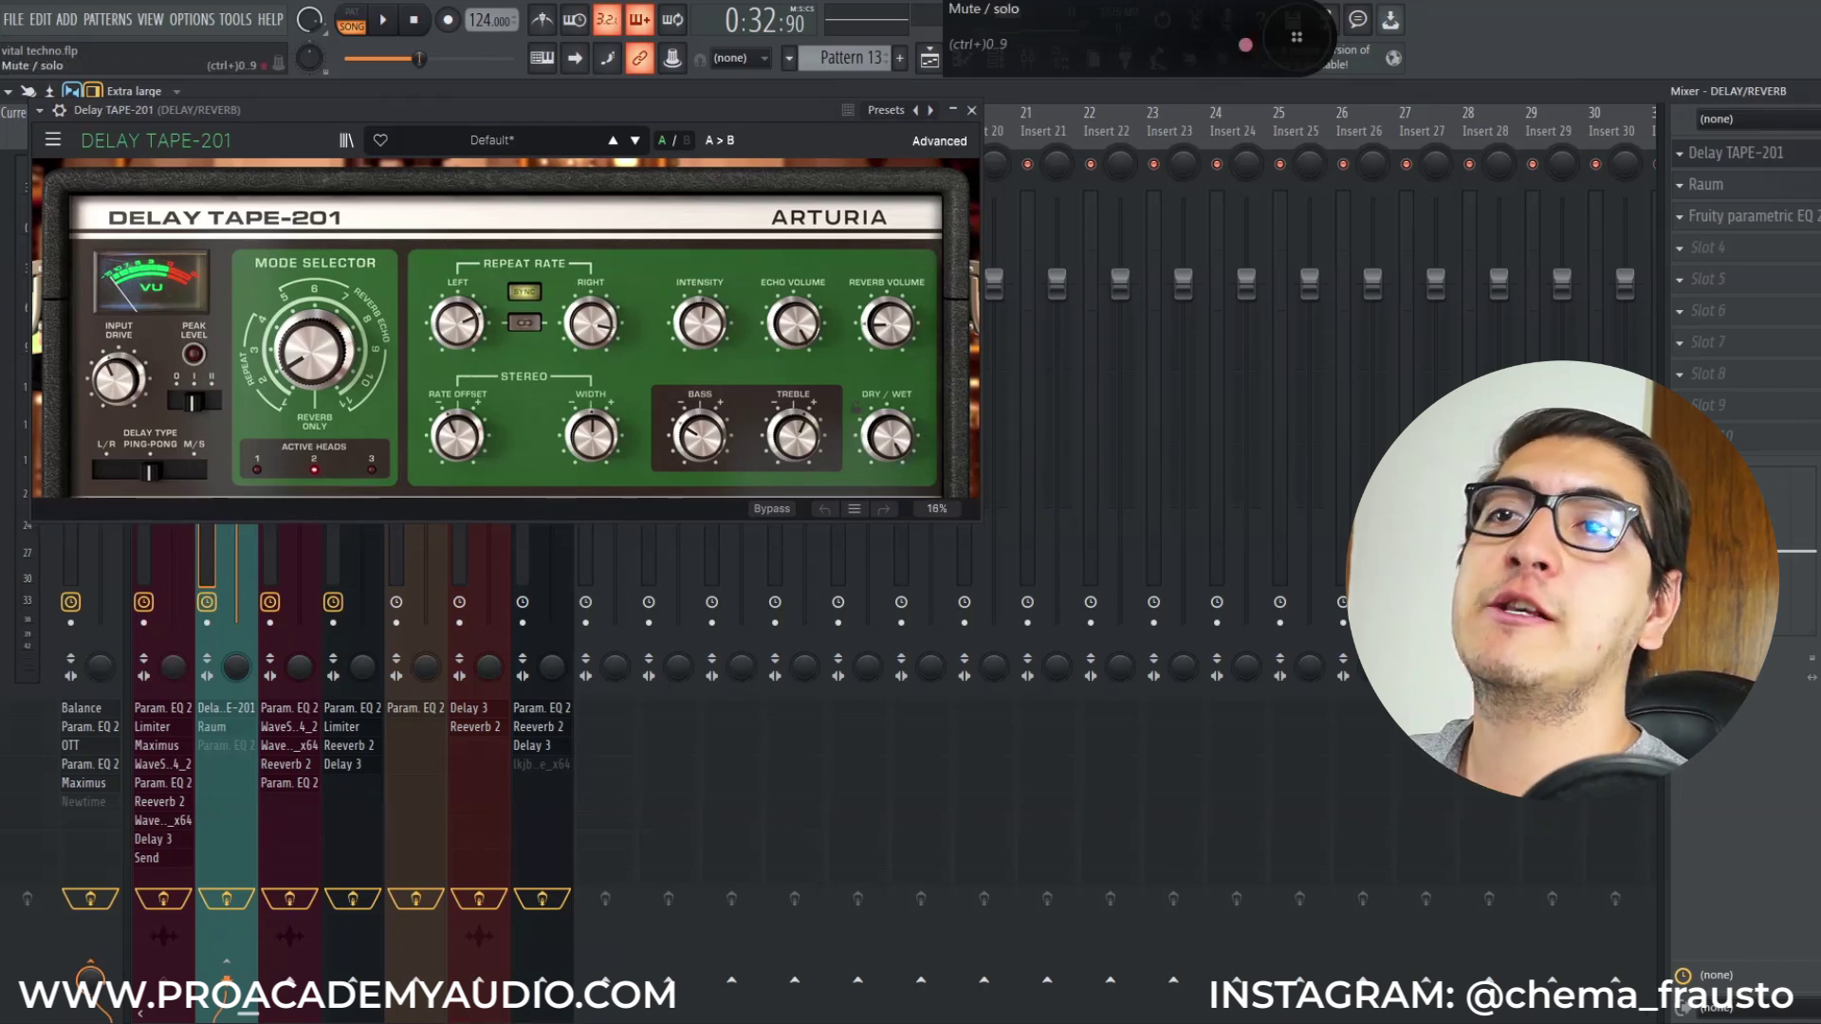
{"action": "left_click", "coordinate": [1746, 184]}
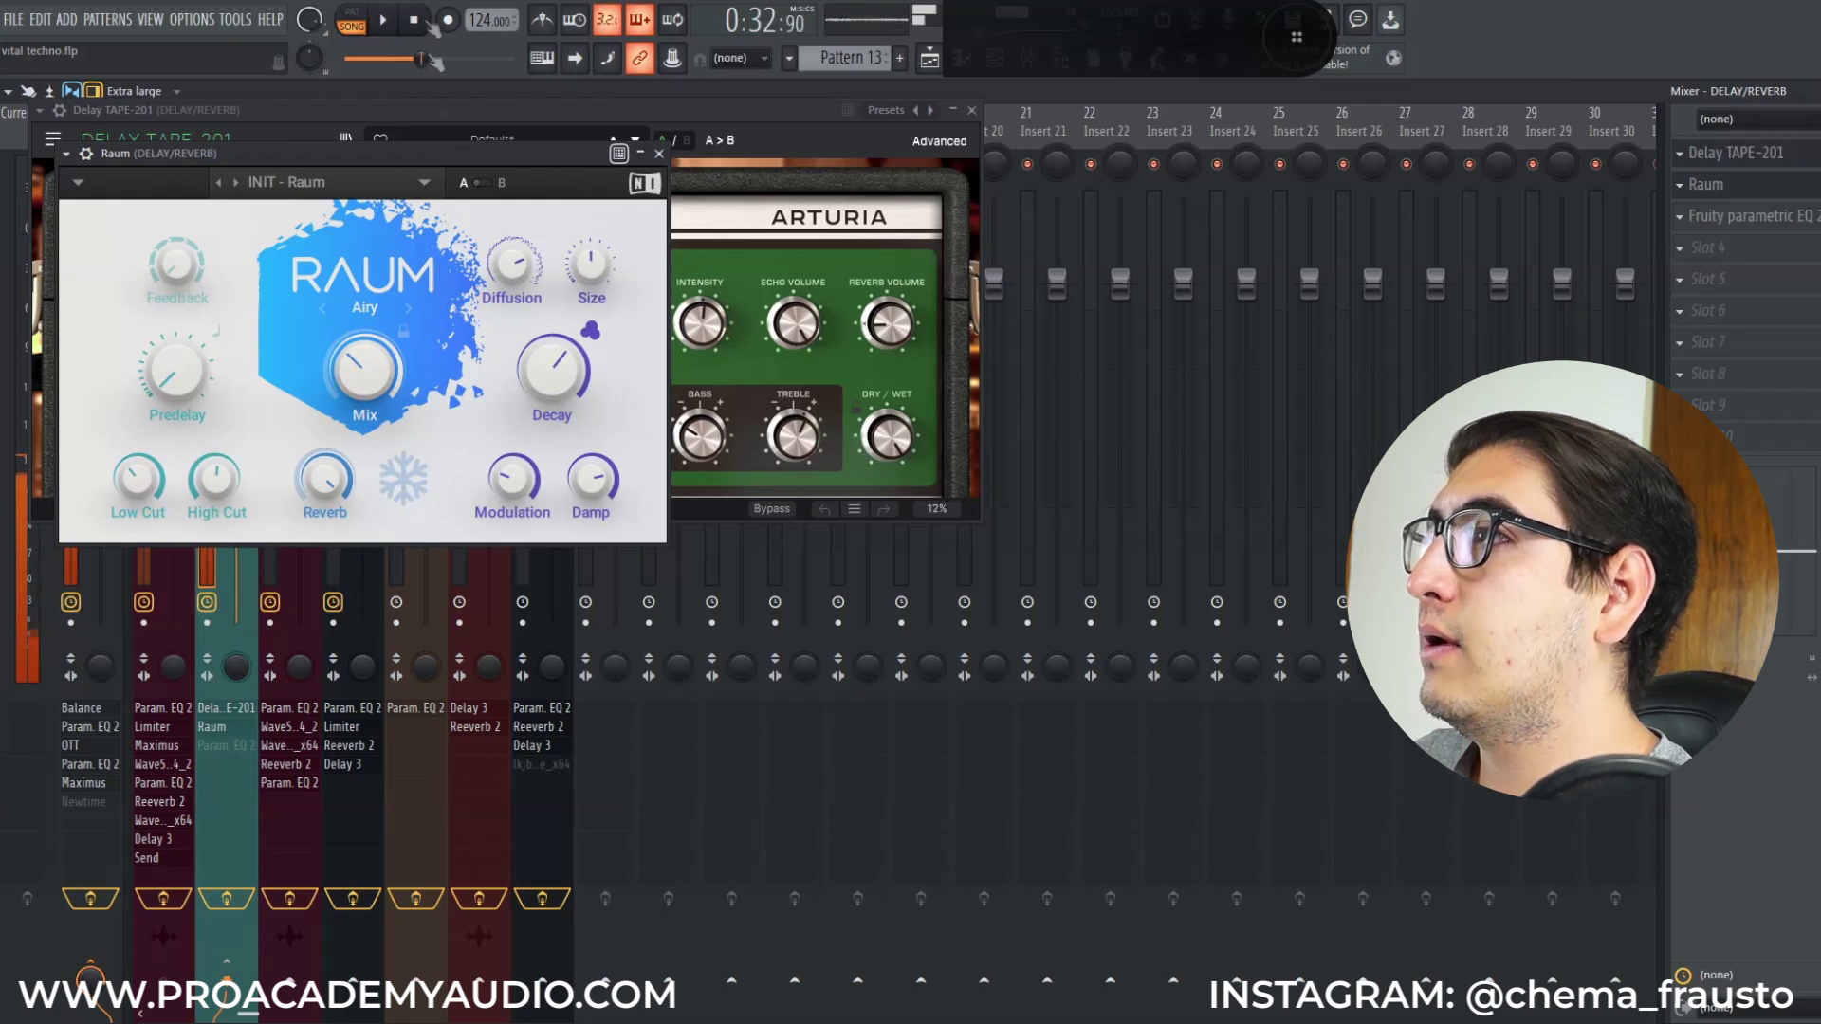
{"action": "left_click", "coordinate": [419, 24]}
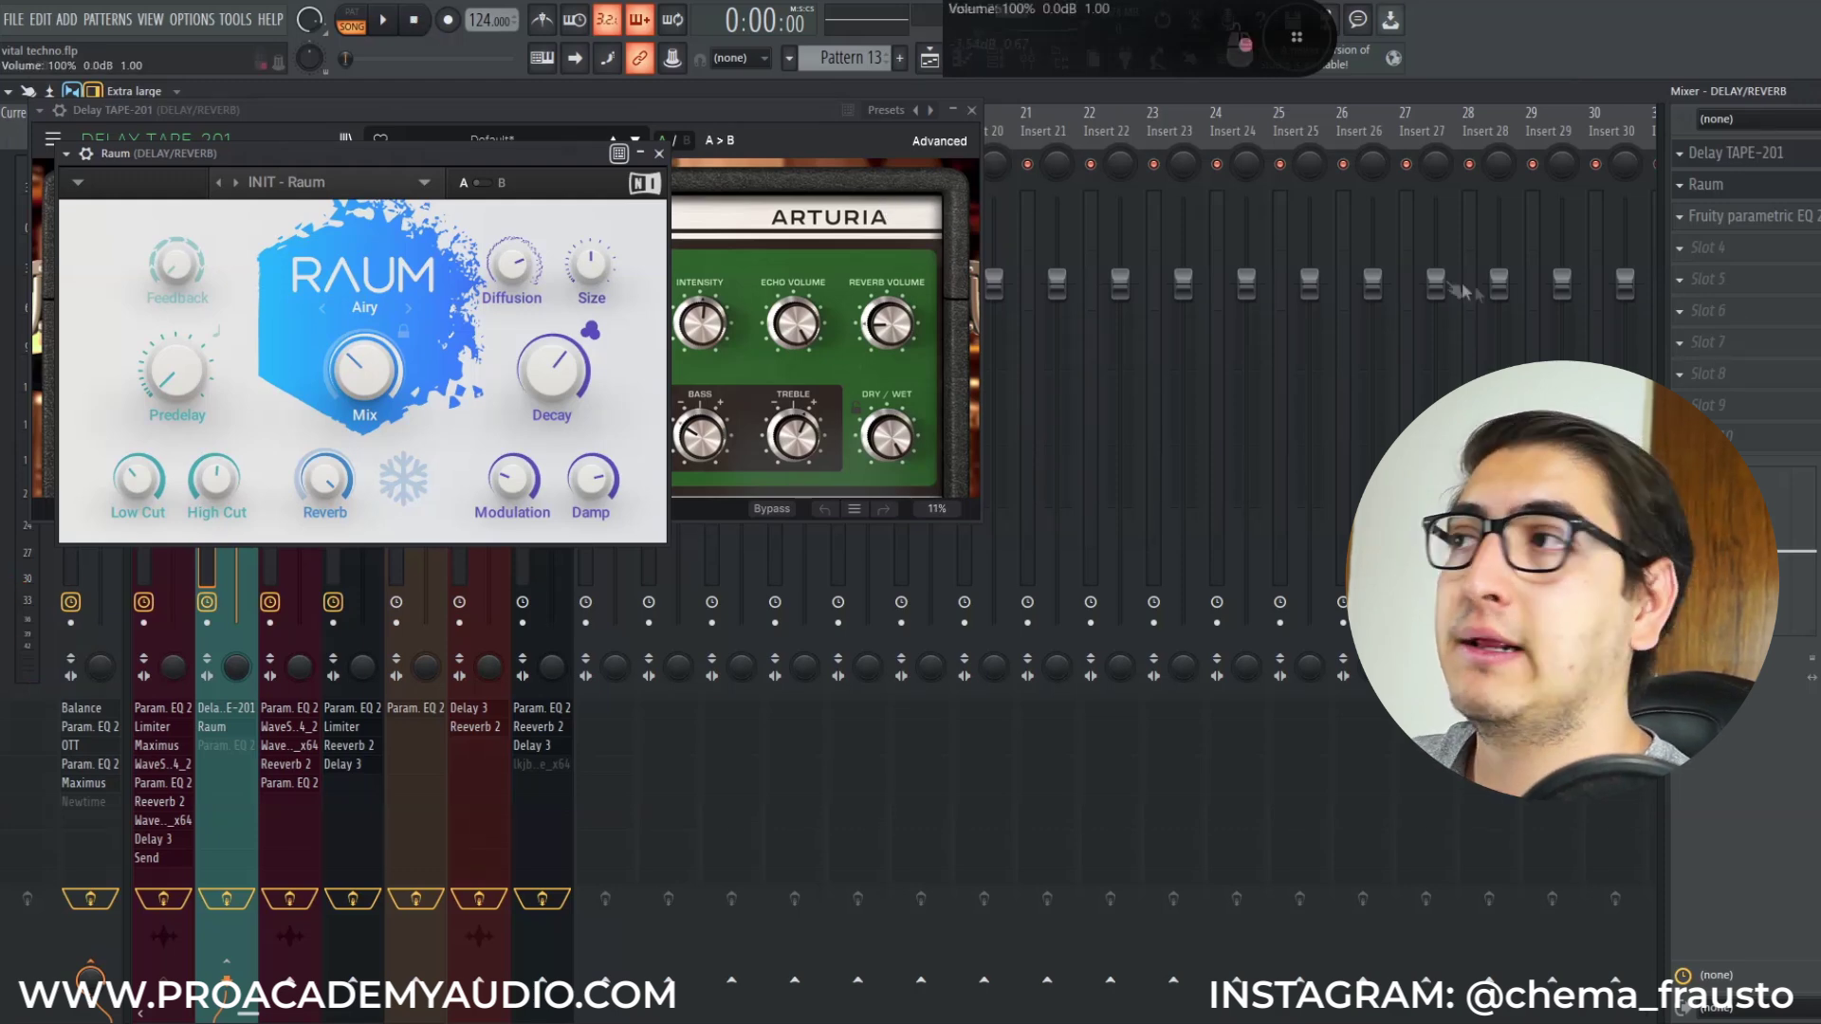
Enable and open Fruity parametric EQ 2 on the DELAY/REVERB track and audition the vocal from bar 18.
{"action": "left_click", "coordinate": [1789, 226]}
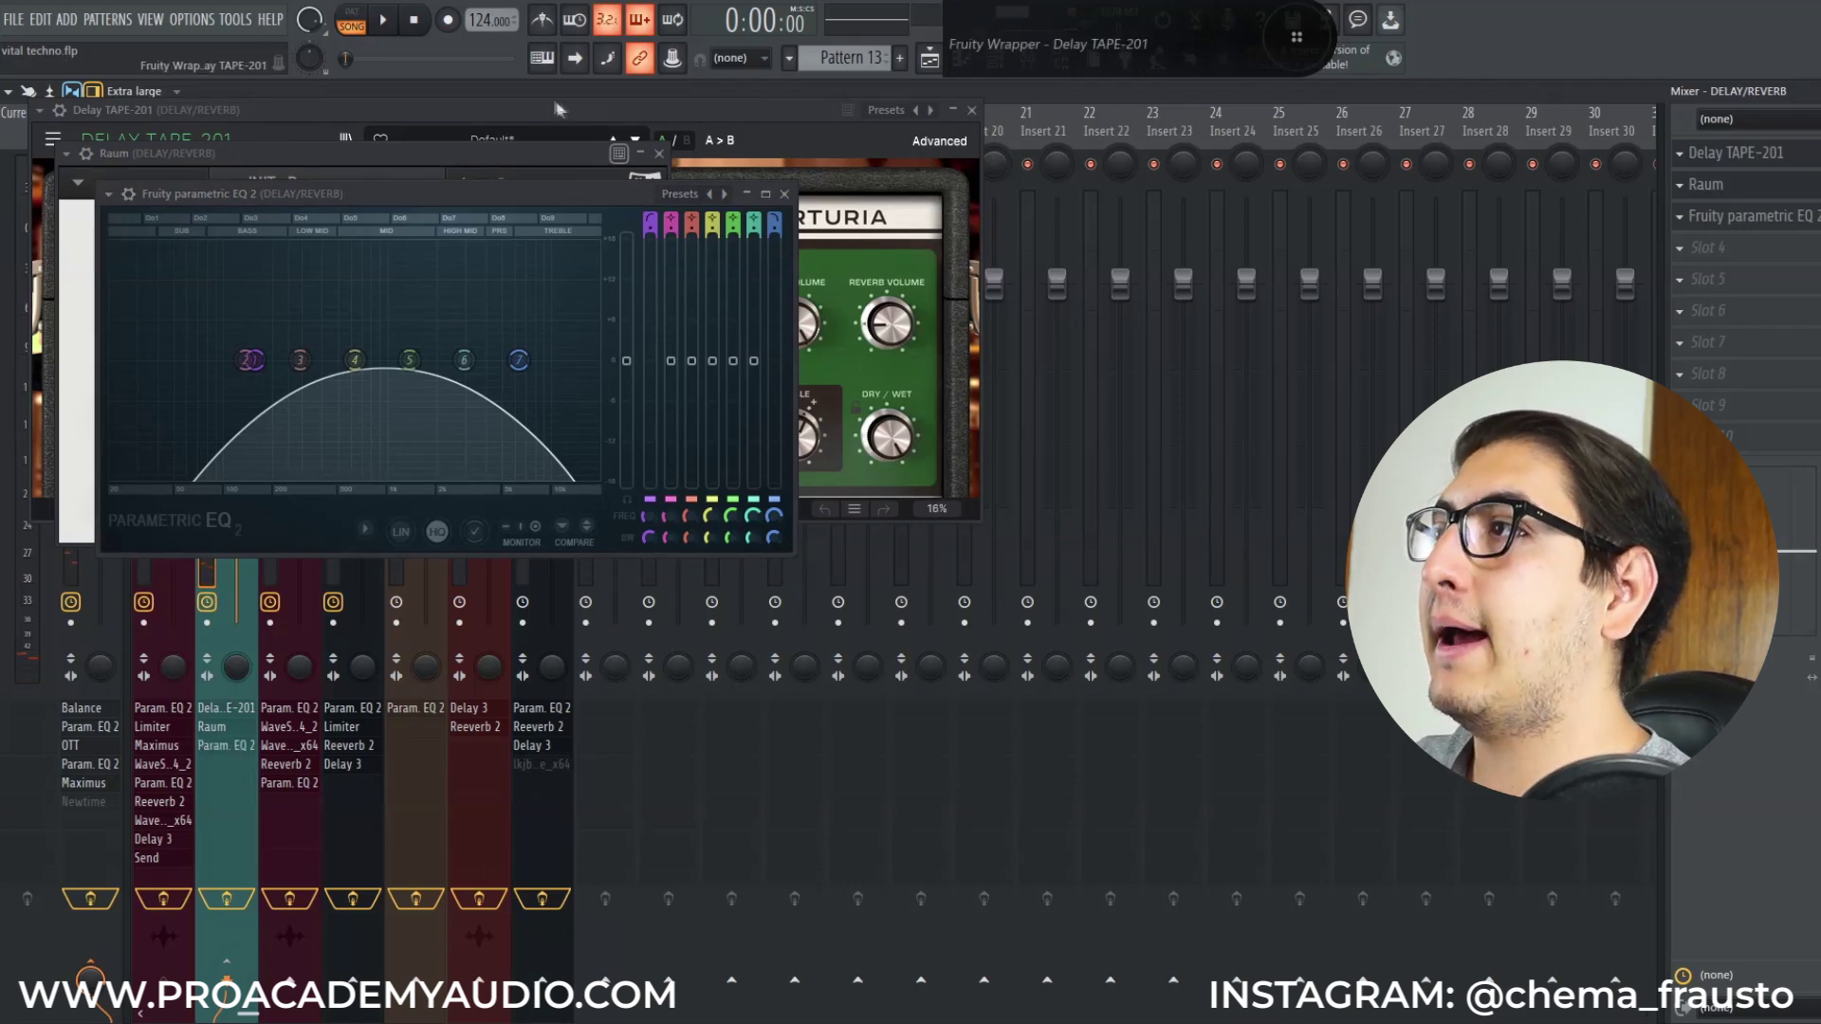
{"action": "left_click", "coordinate": [933, 59]}
{"action": "left_click_drag", "start_coordinate": [1088, 143], "coordinate": [180, 162]}
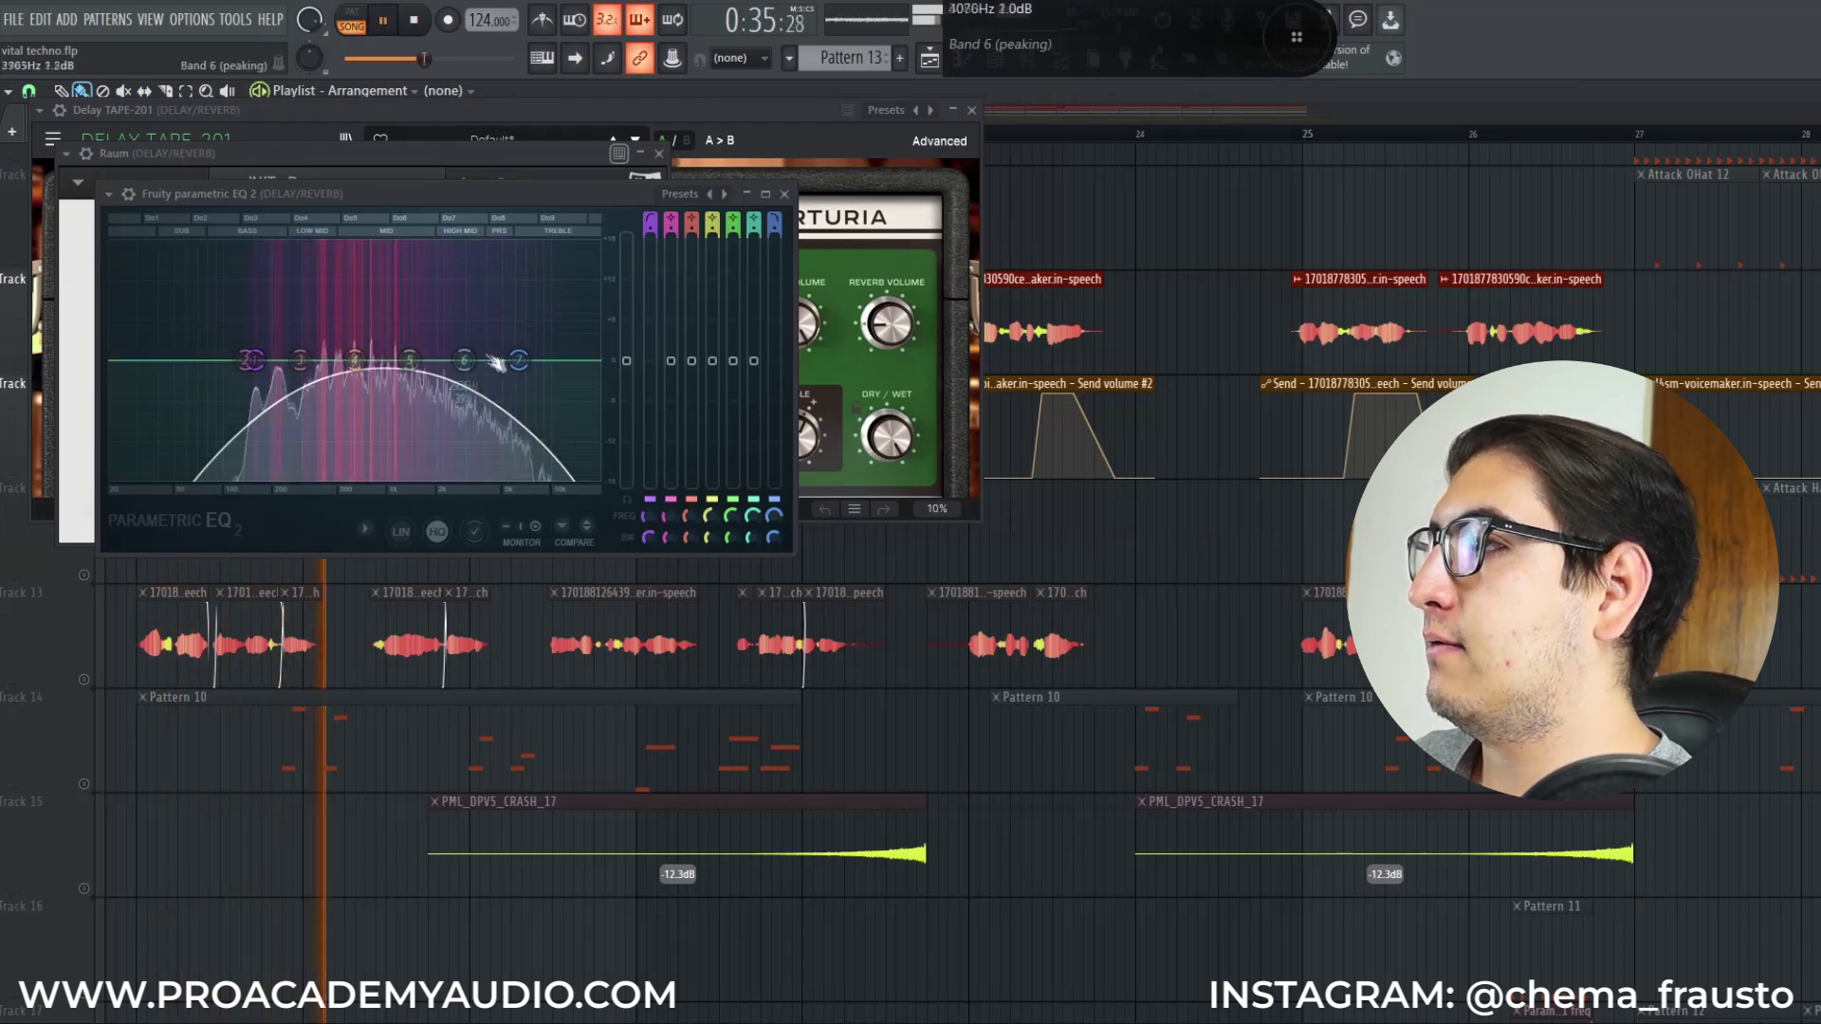
{"action": "key", "text": "space"}
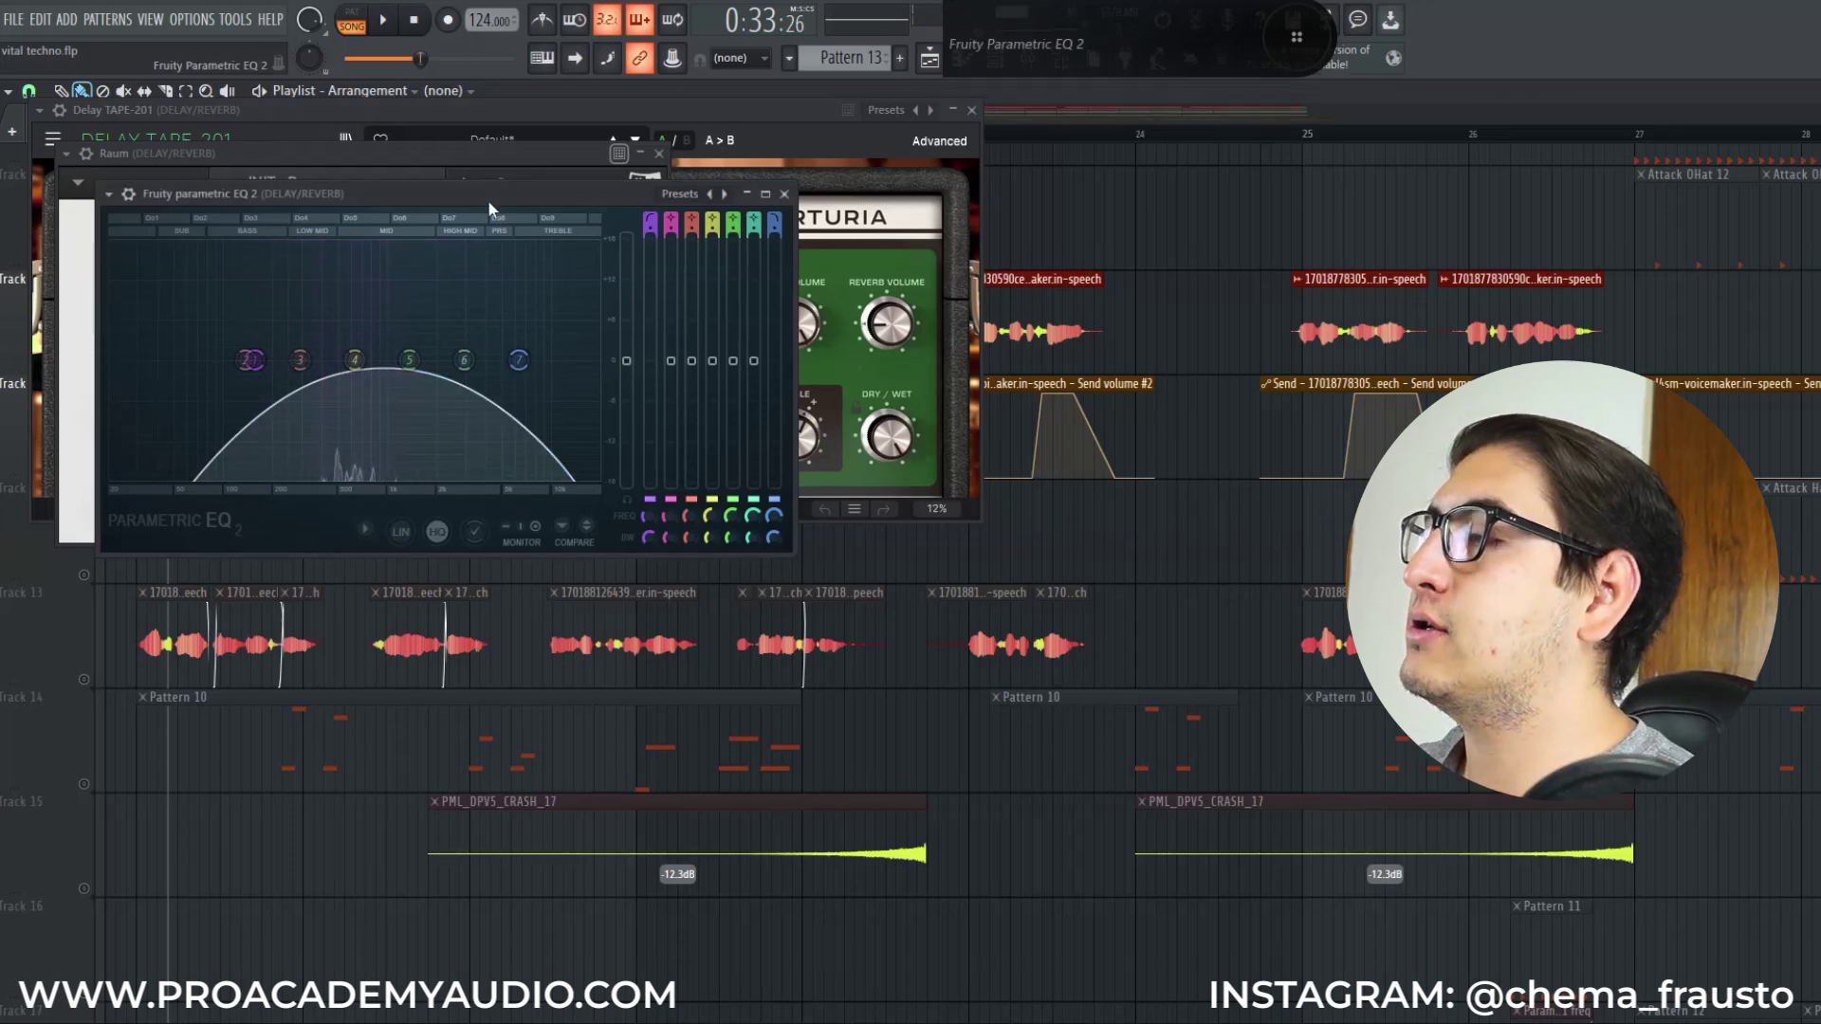
Close the DELAY/REVERB plugin windows and Fruity send, and unmute all the other Playlist tracks.
{"action": "key", "text": "Escape"}
{"action": "key", "text": "Escape"}
{"action": "key", "text": "Escape"}
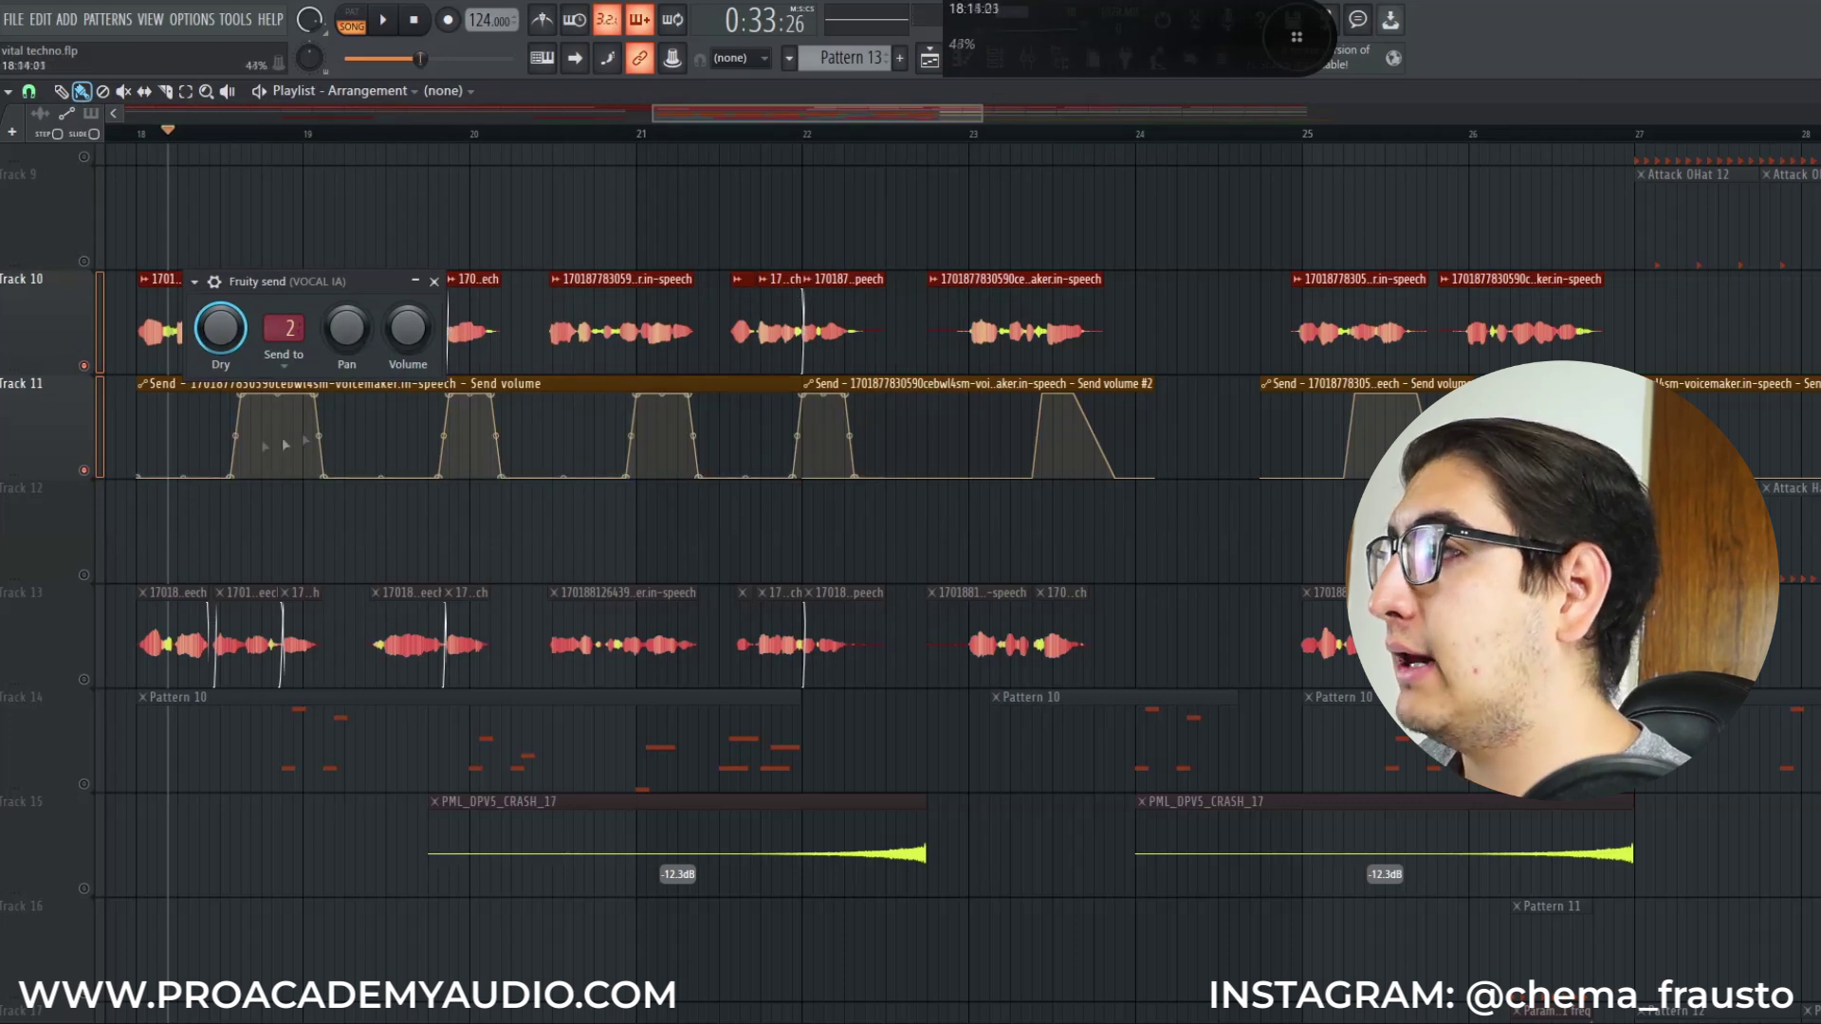
{"action": "key", "text": "Escape"}
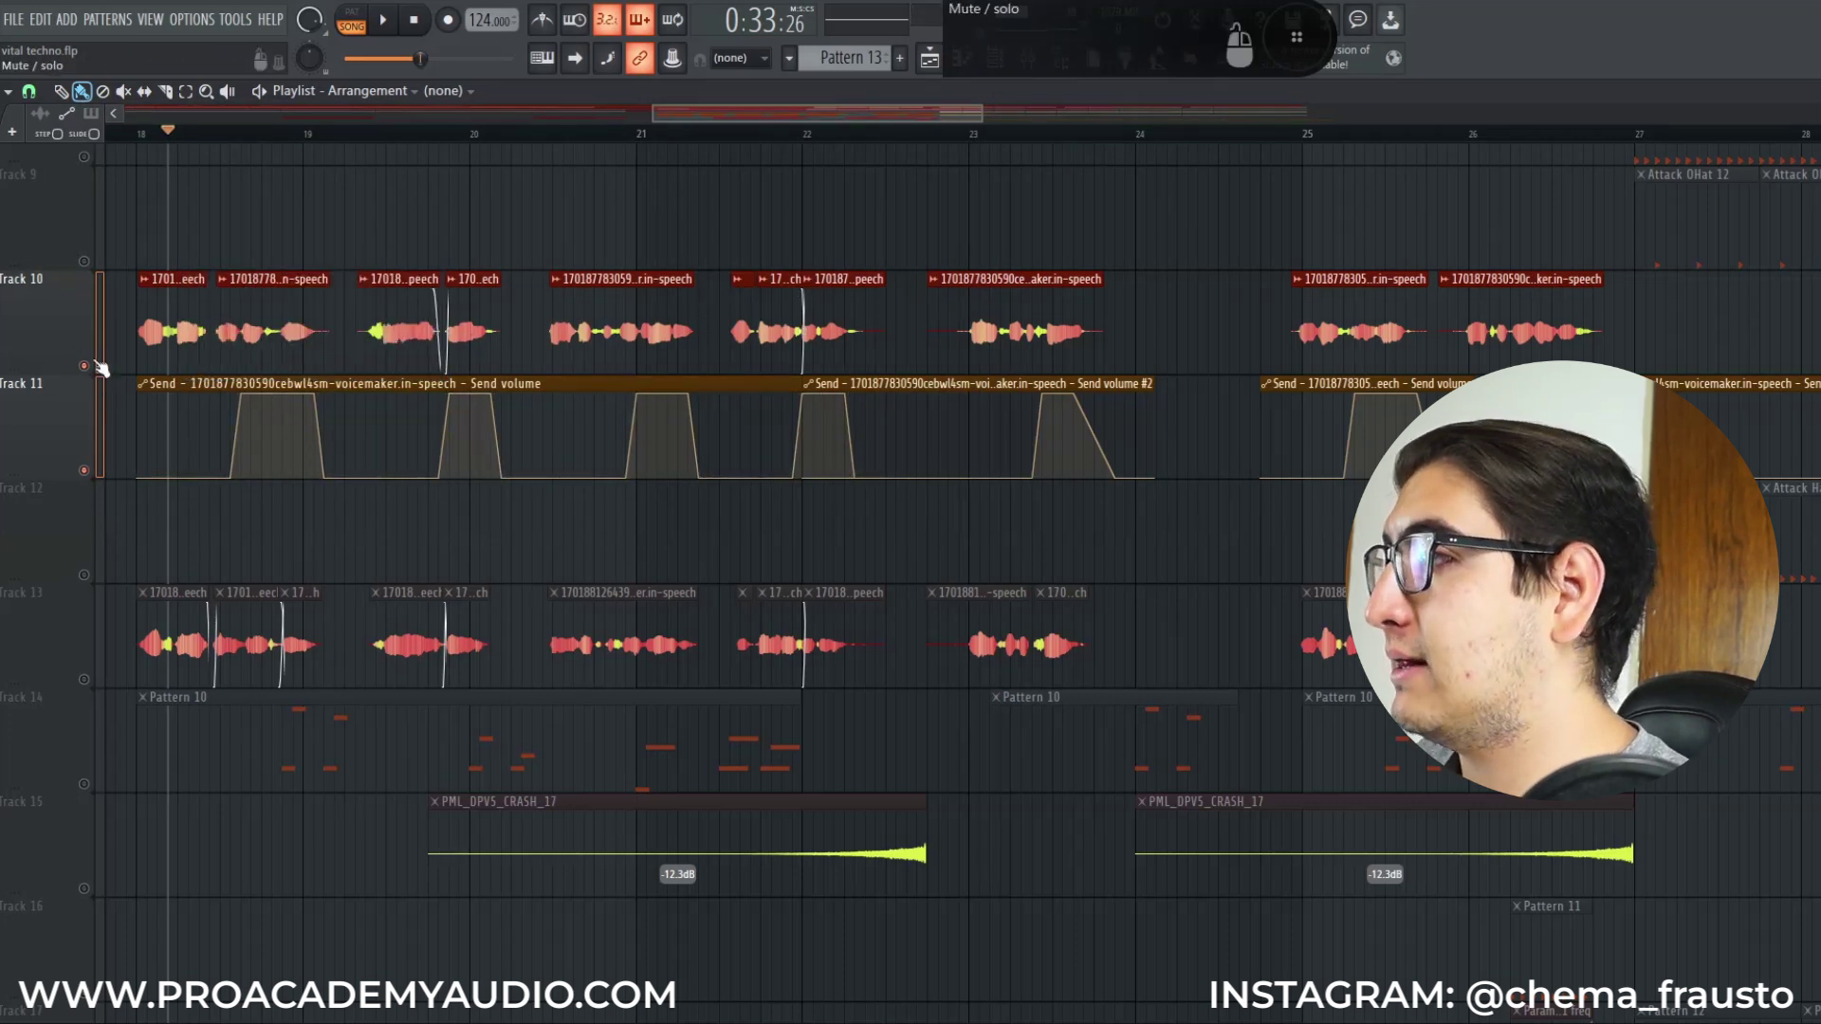
{"action": "right_click", "coordinate": [86, 367]}
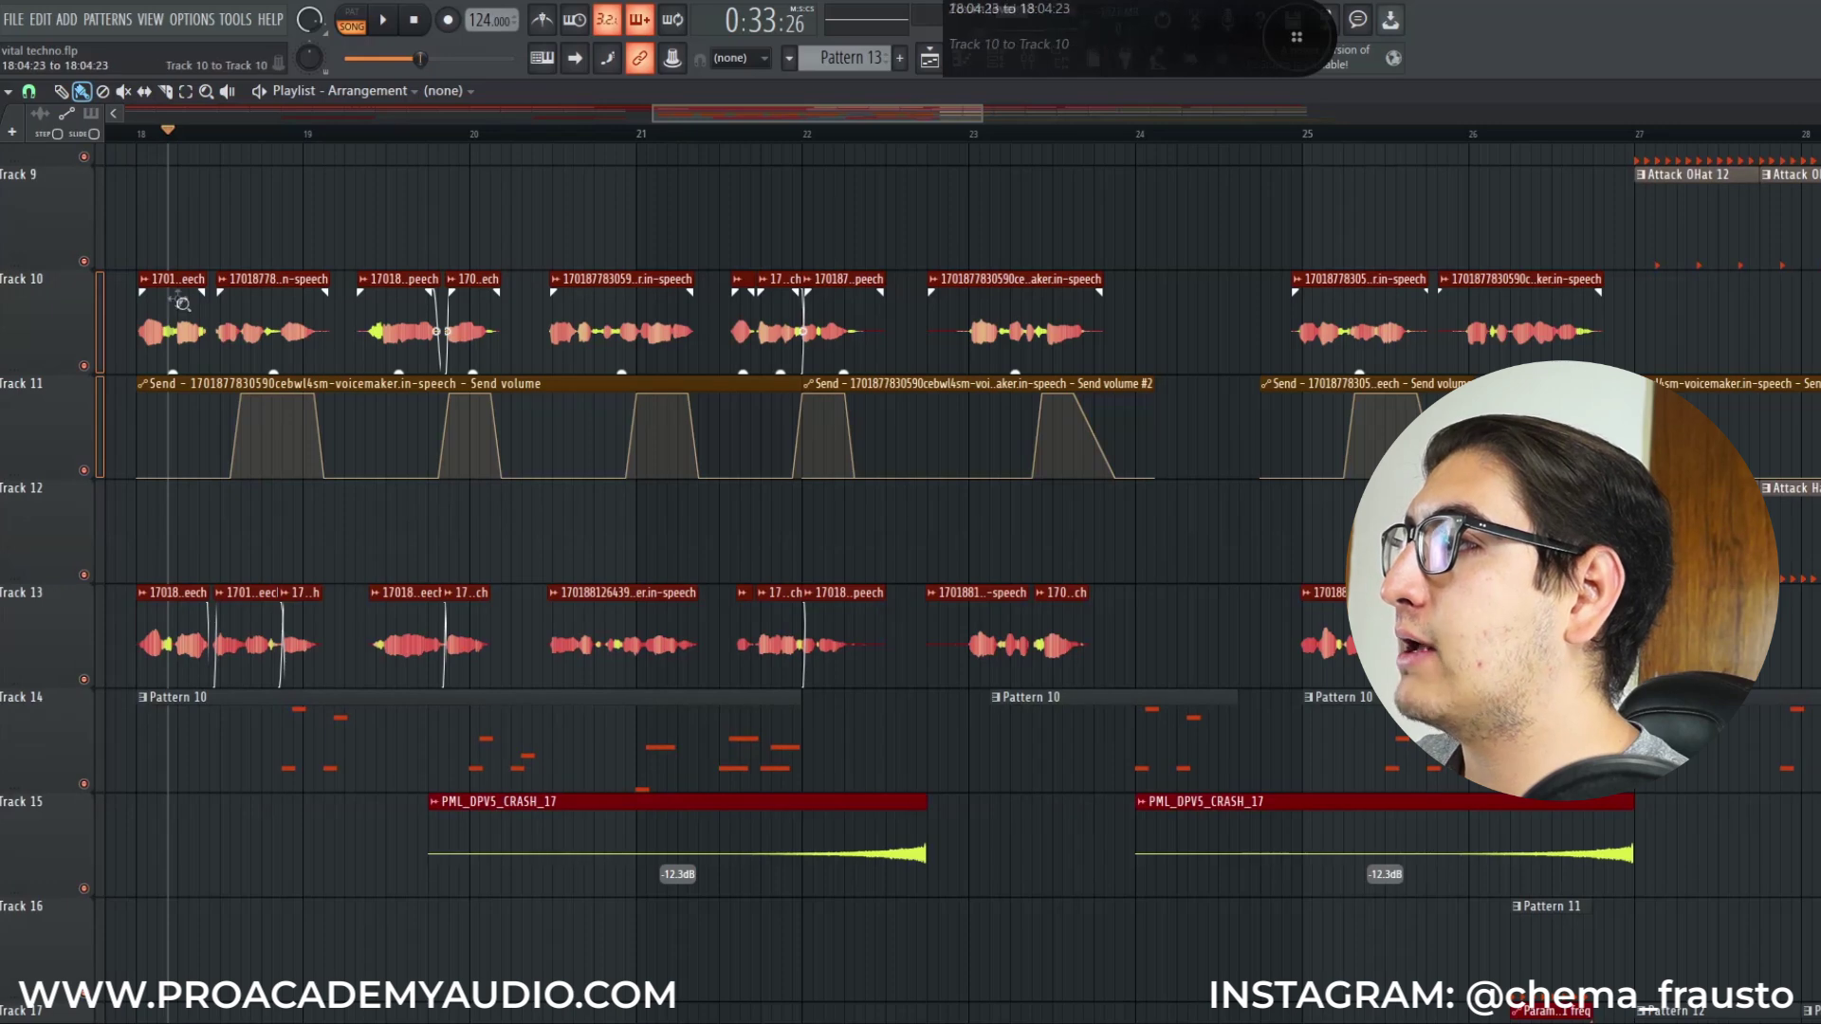
Show the whole arrangement in the Playlist and play it from bar 17 through the vocal section and into the drop.
{"action": "right_click", "coordinate": [180, 303], "text": "ctrl"}
{"action": "left_click_drag", "start_coordinate": [839, 137], "coordinate": [814, 143]}
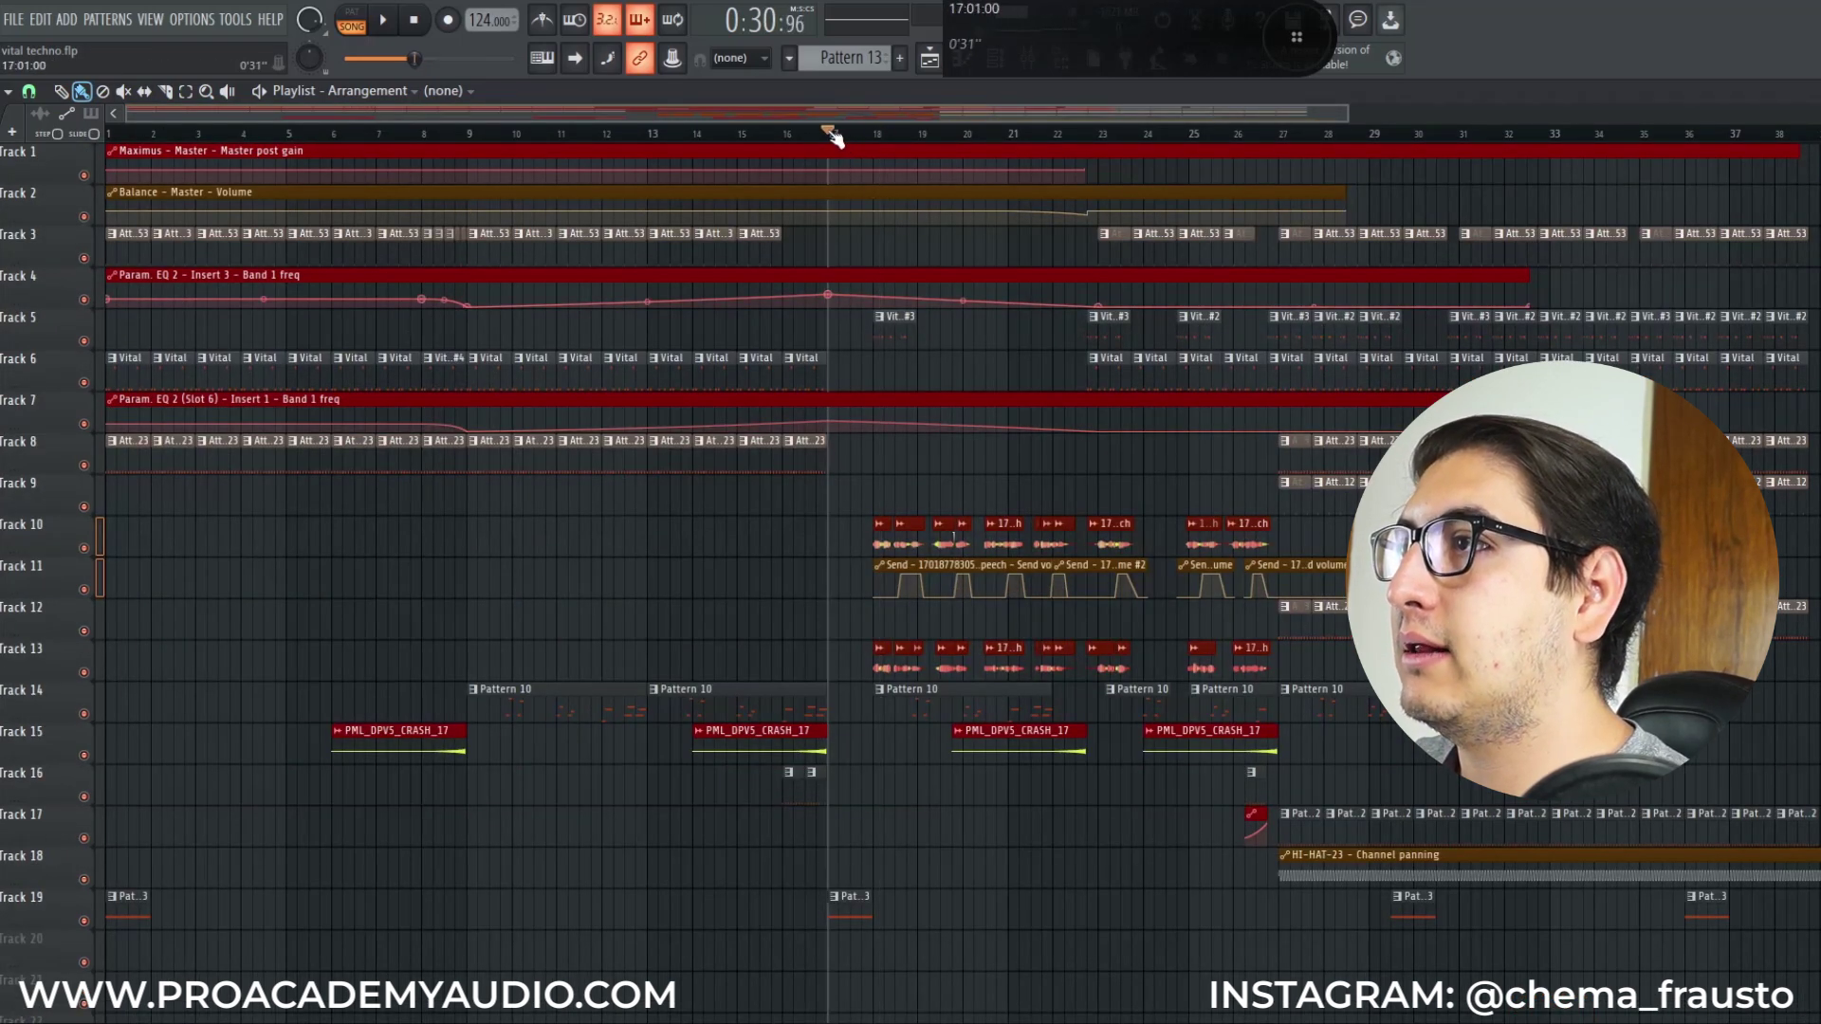
{"action": "left_click_drag", "start_coordinate": [283, 106], "coordinate": [773, 143]}
{"action": "key", "text": "space"}
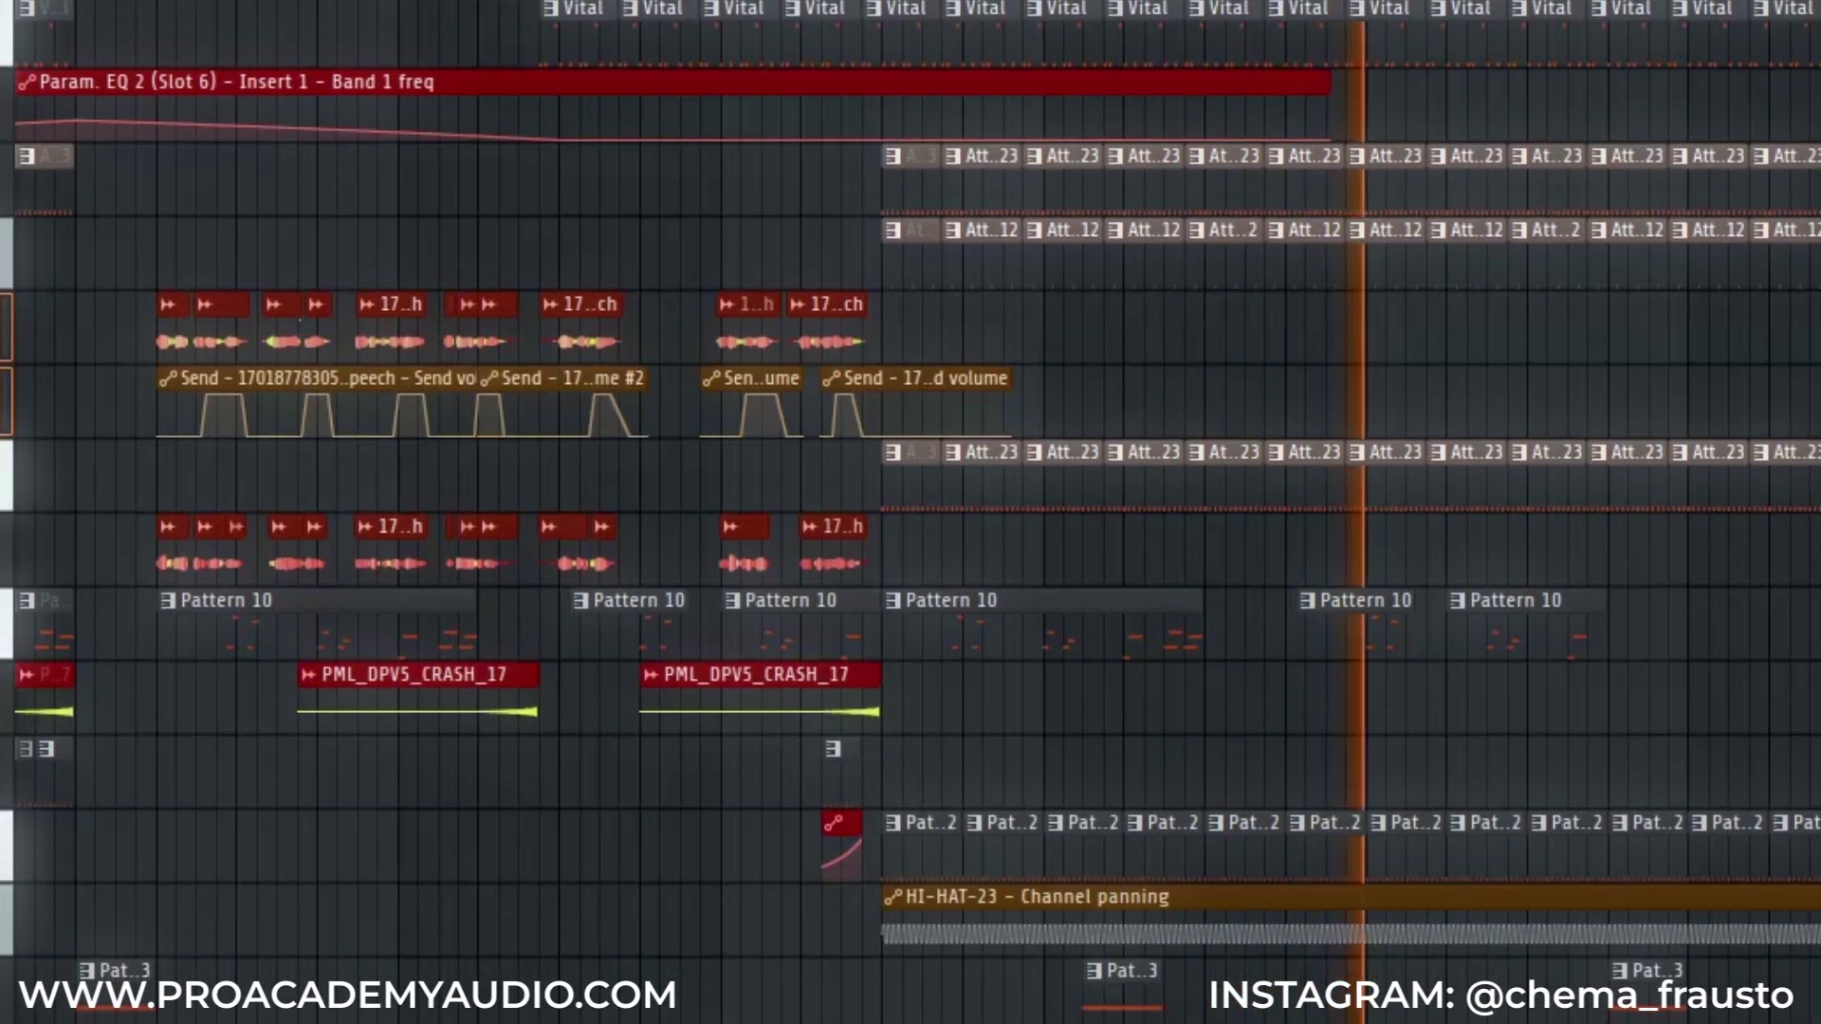
{"action": "key", "text": "space"}
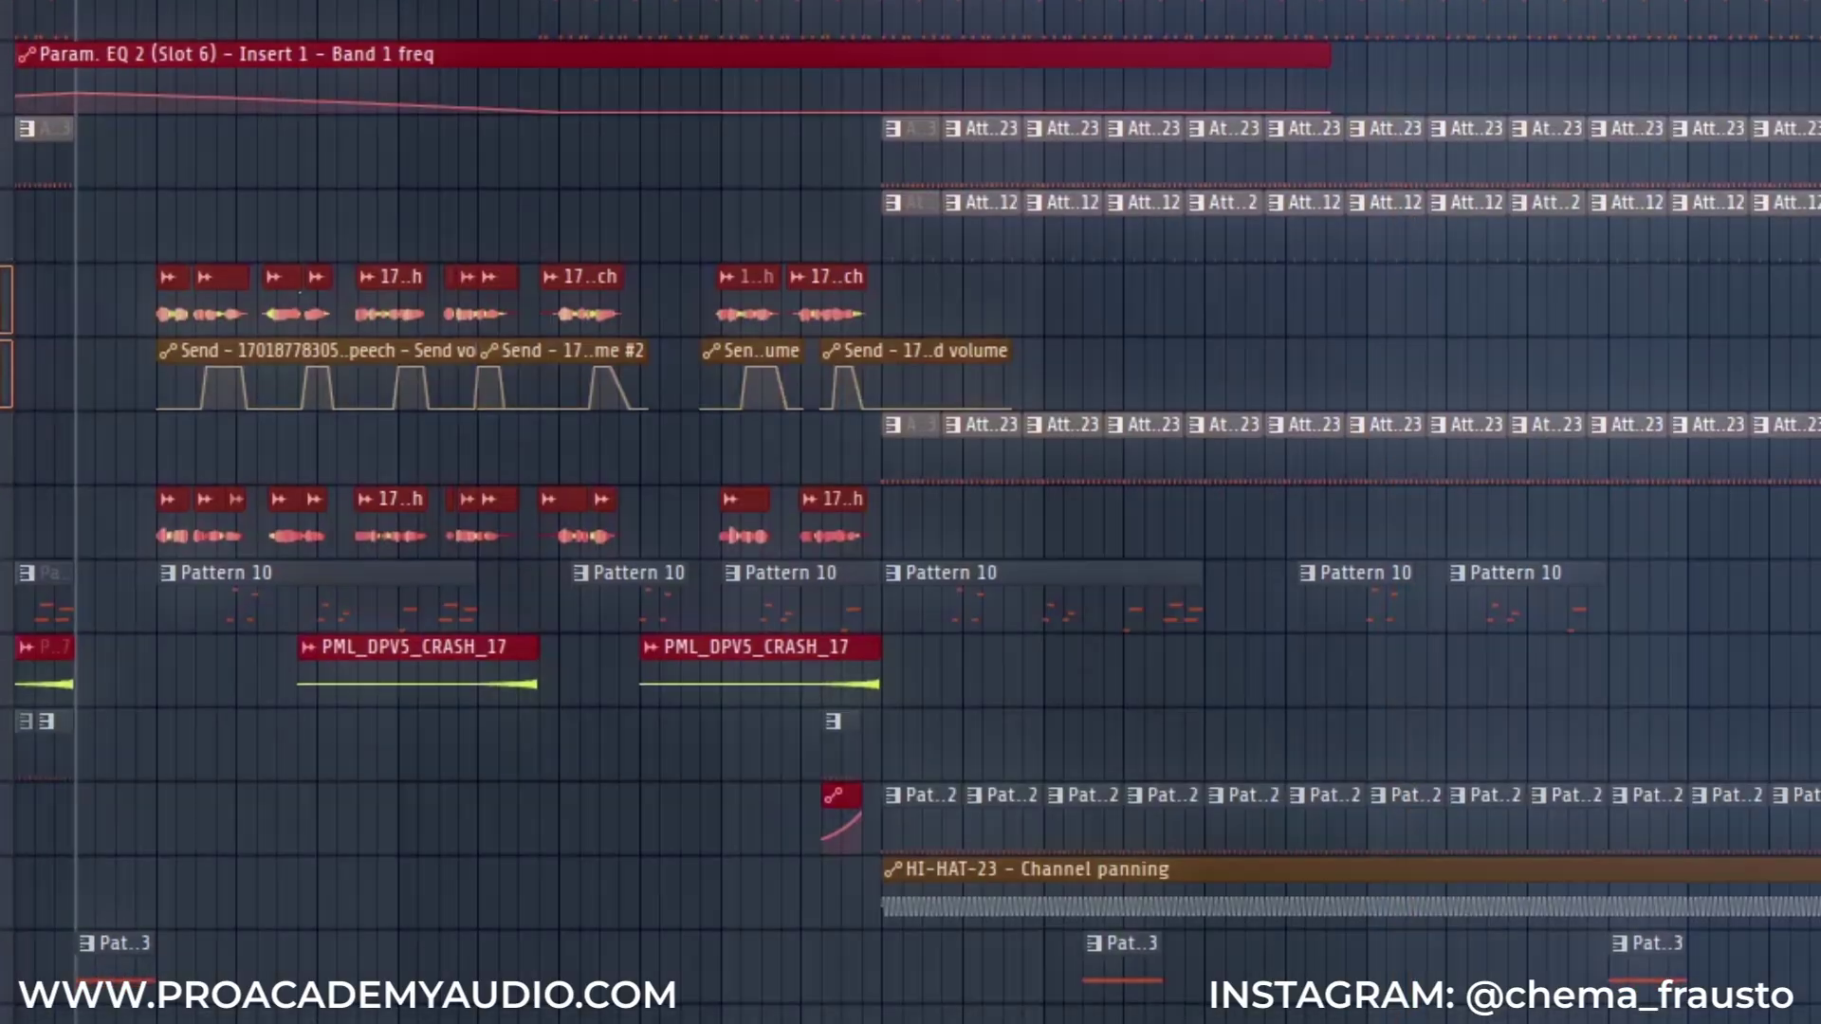